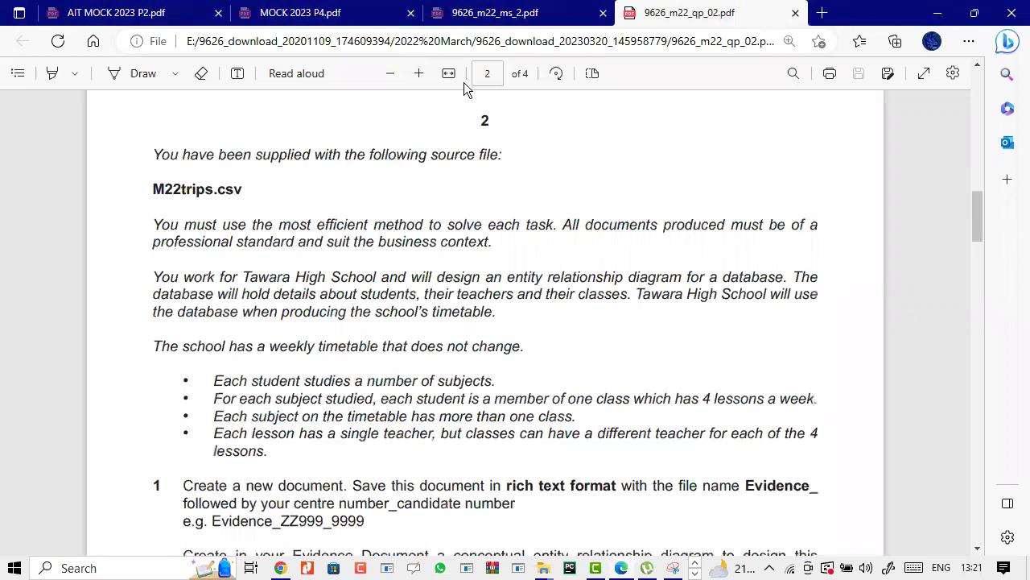
- Read the exam paper's Tawara High School scenario and the question 1 instructions for the conceptual entity relationship diagram
key(ctrl+plus)
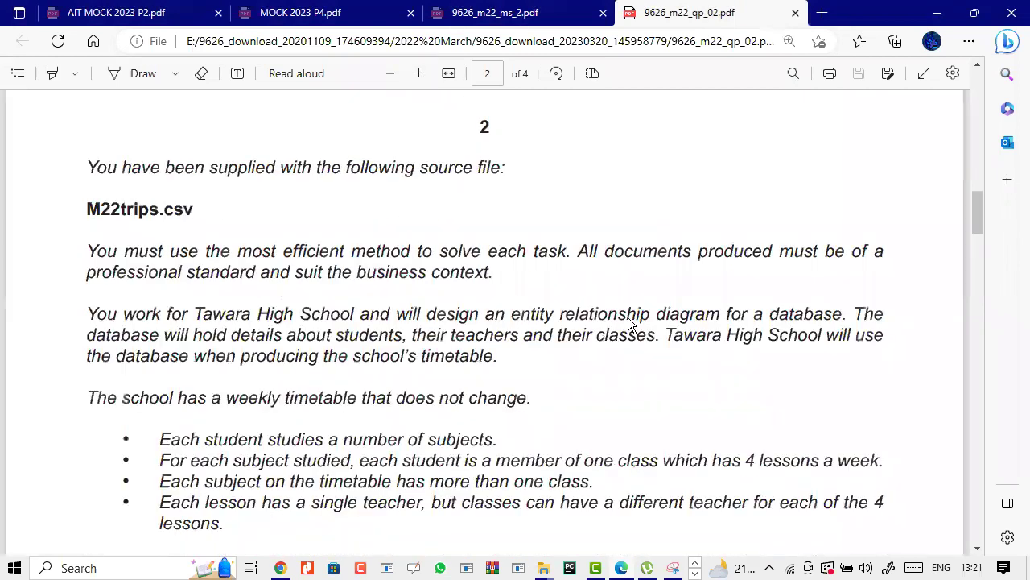
scroll(121, 360, down, 1)
drag(123, 394, 280, 396)
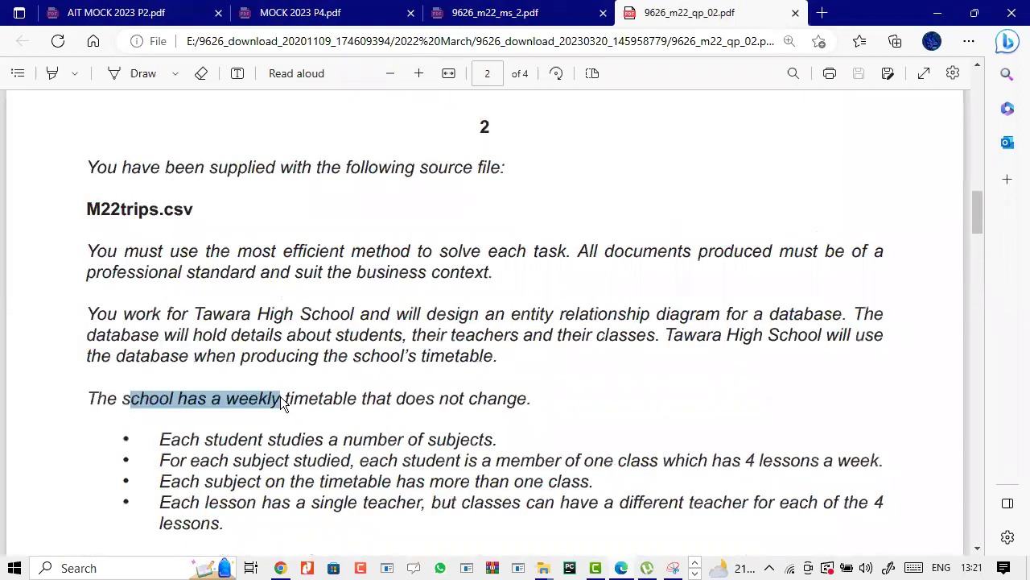
scroll(340, 338, down, 1)
drag(172, 386, 251, 384)
click(441, 364)
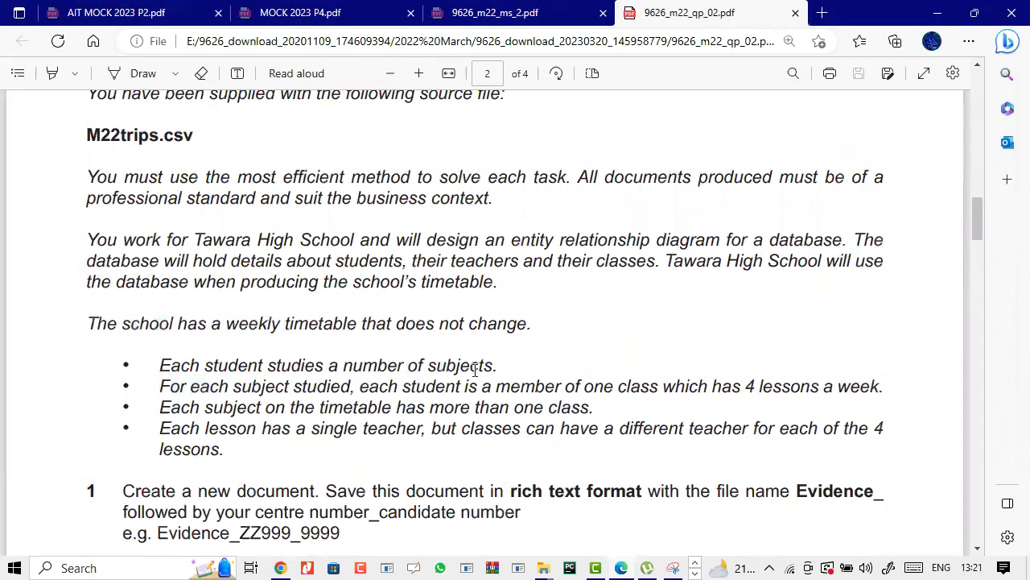
scroll(475, 369, down, 1)
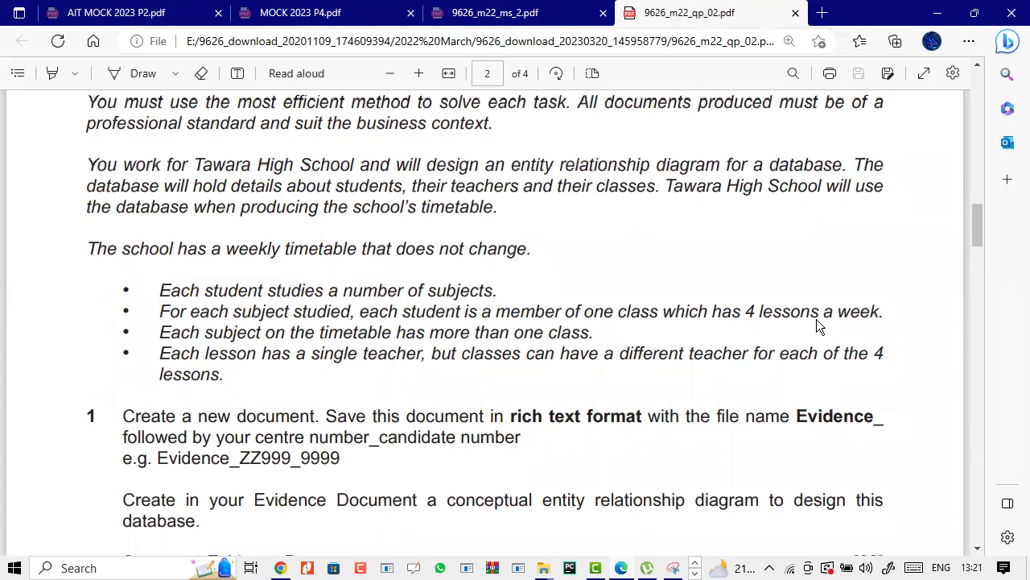
scroll(979, 243, down, 2)
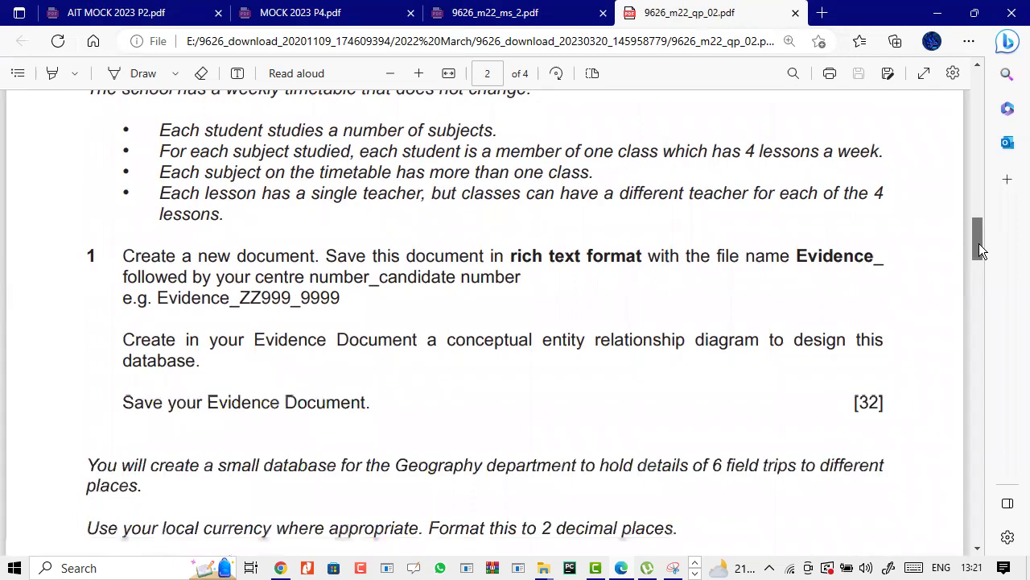
scroll(979, 244, down, 2)
drag(578, 218, 823, 218)
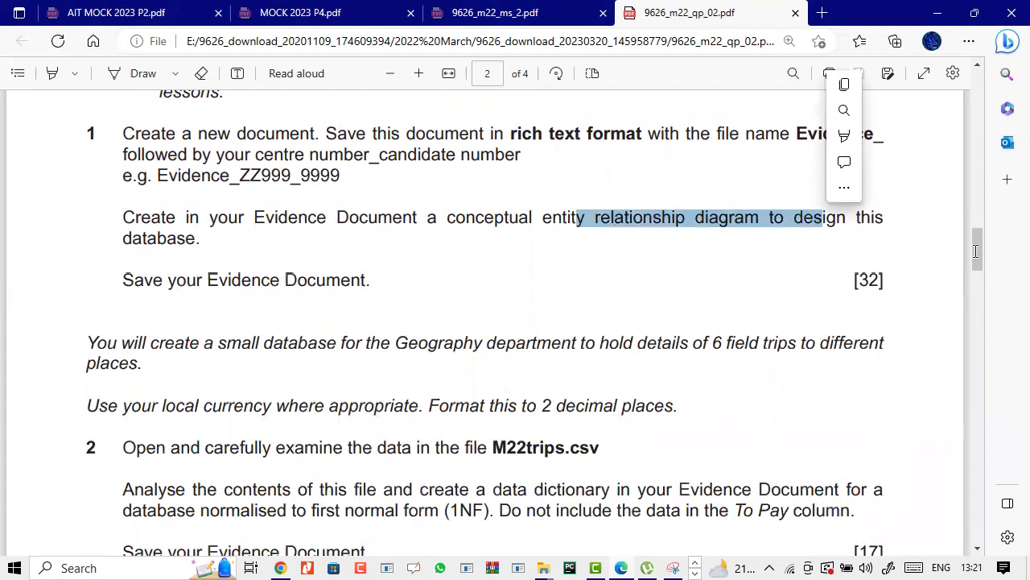
scroll(969, 269, up, 1)
scroll(126, 452, up, 2)
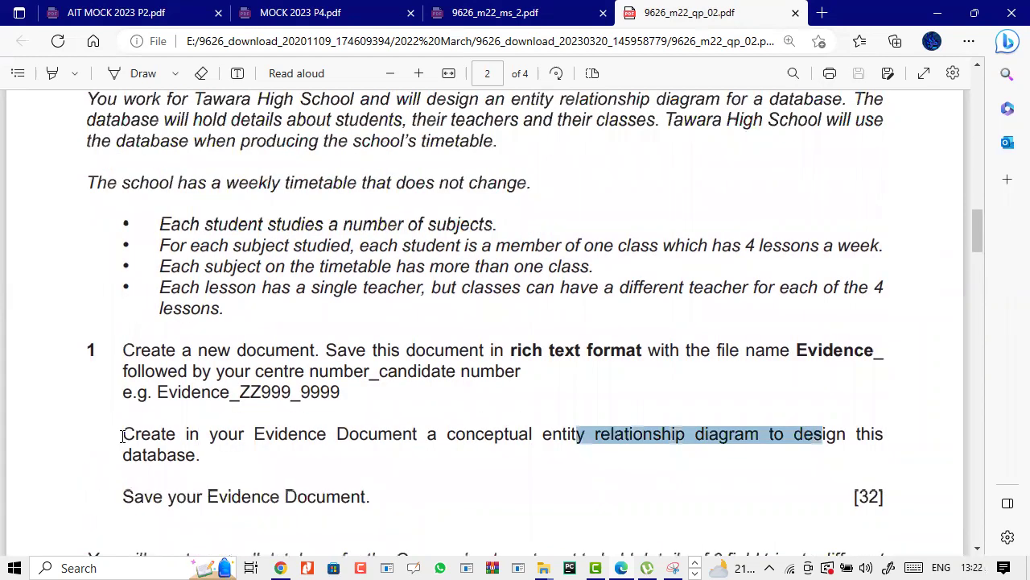
- Launch Word and create a new blank document
click(133, 568)
text(WO)
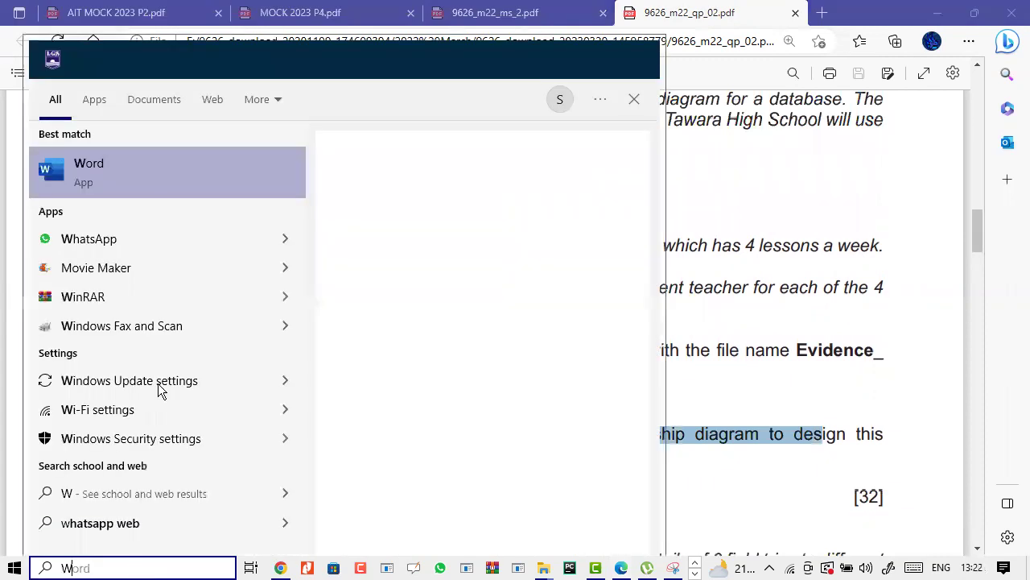
click(219, 182)
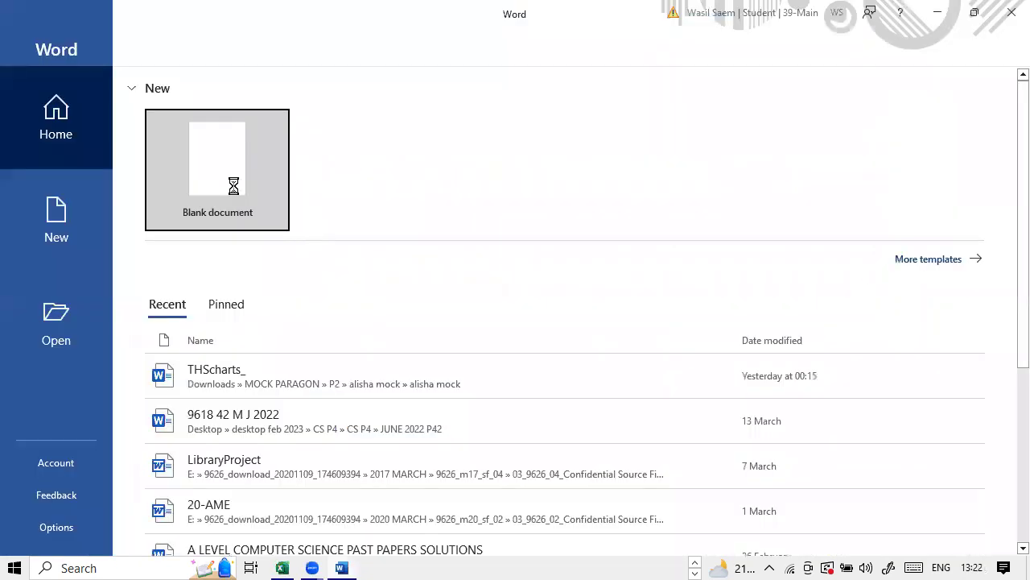
click(230, 184)
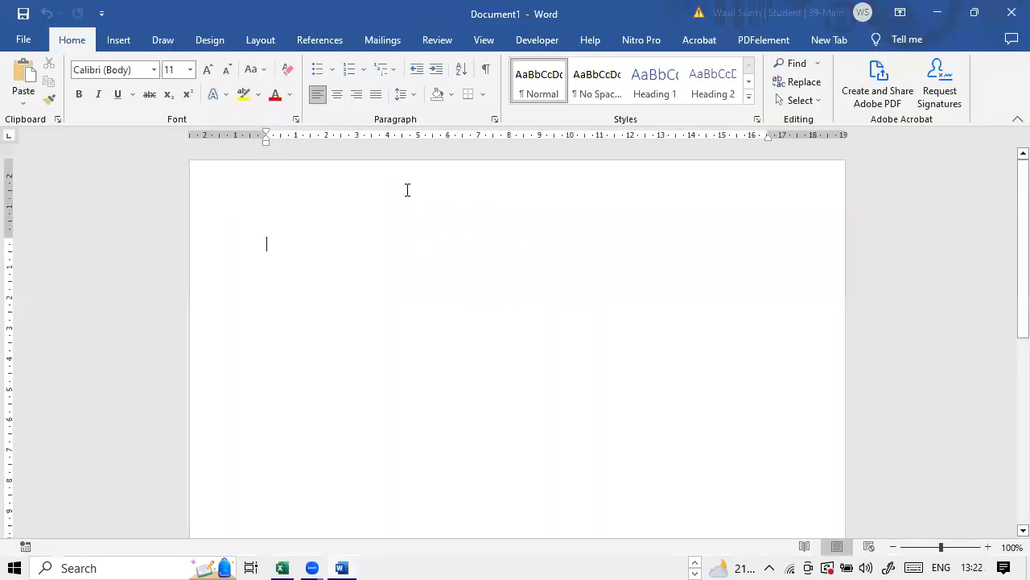
- Change the blank document's page orientation to landscape
double_click(406, 188)
click(260, 40)
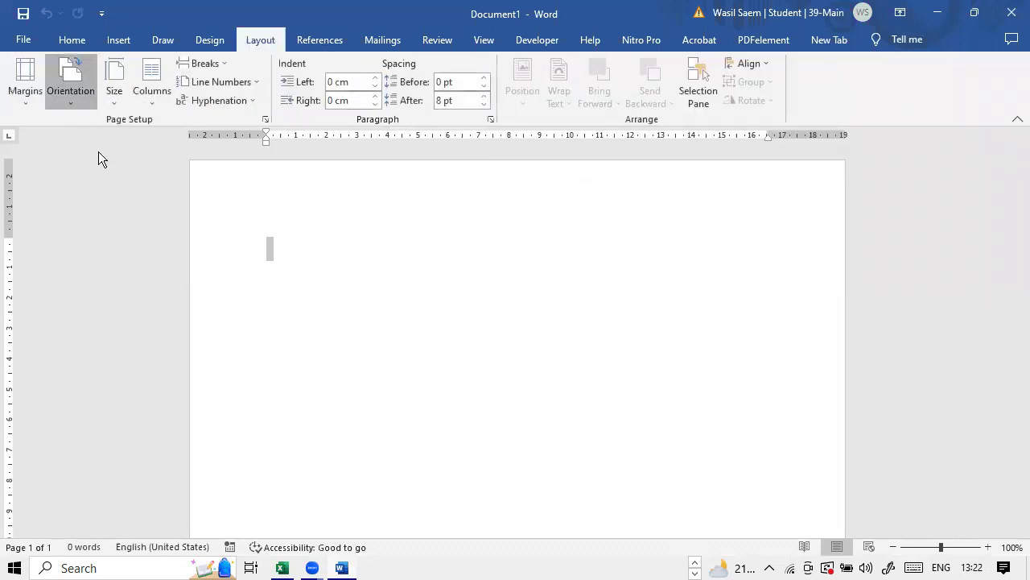
click(379, 481)
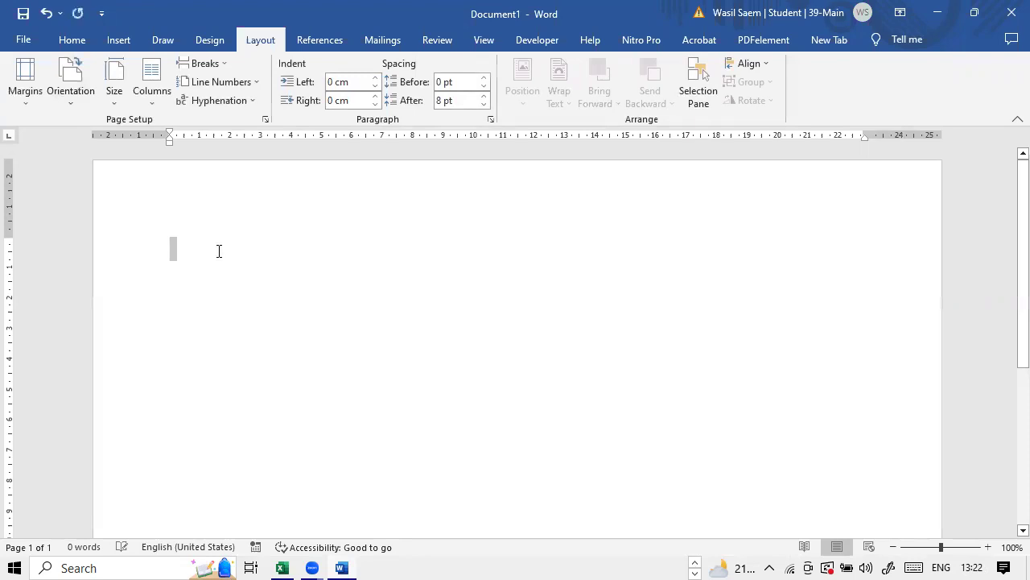
click(241, 281)
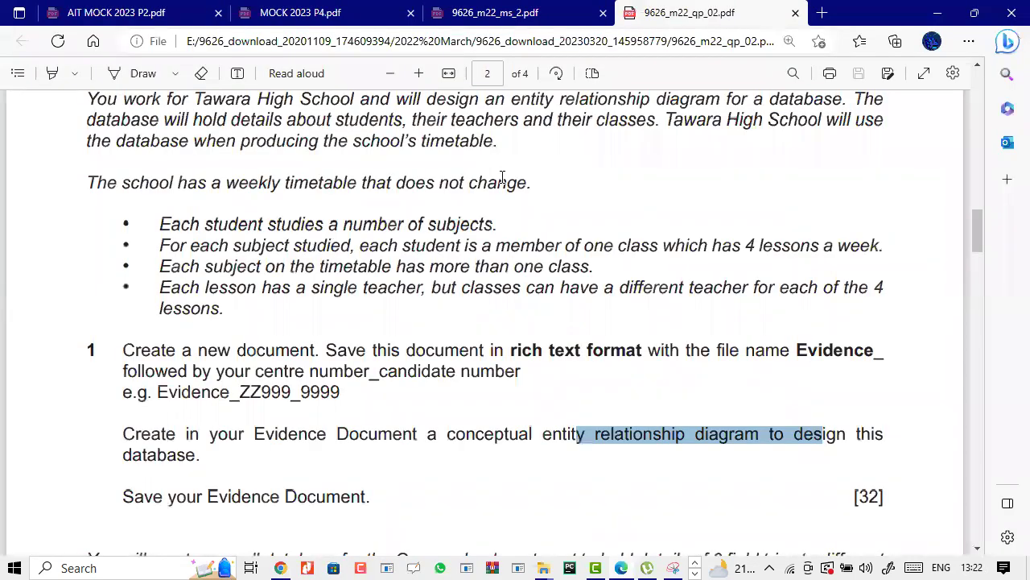
- Review the exam paper's bullet points about students, subjects, classes and lessons, and return to the blank Word document
drag(208, 223, 256, 224)
click(455, 249)
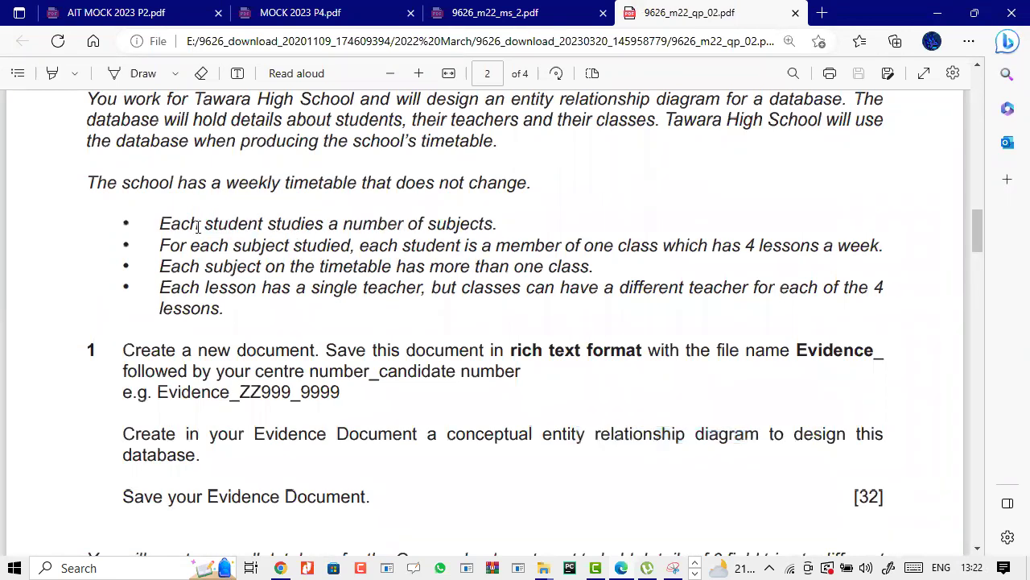
click(443, 224)
drag(602, 248, 632, 246)
click(634, 244)
drag(602, 246, 650, 244)
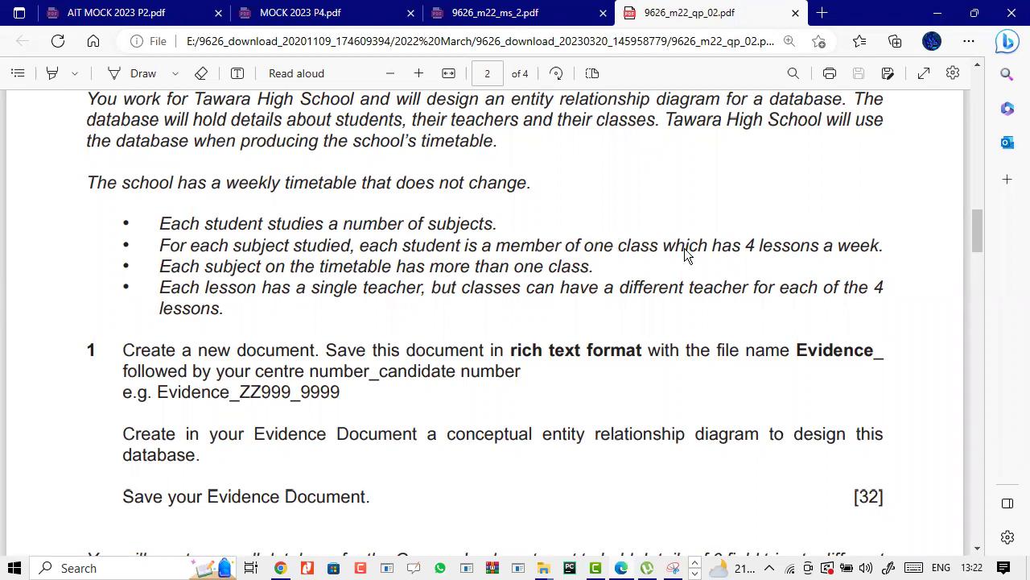
click(748, 249)
click(352, 568)
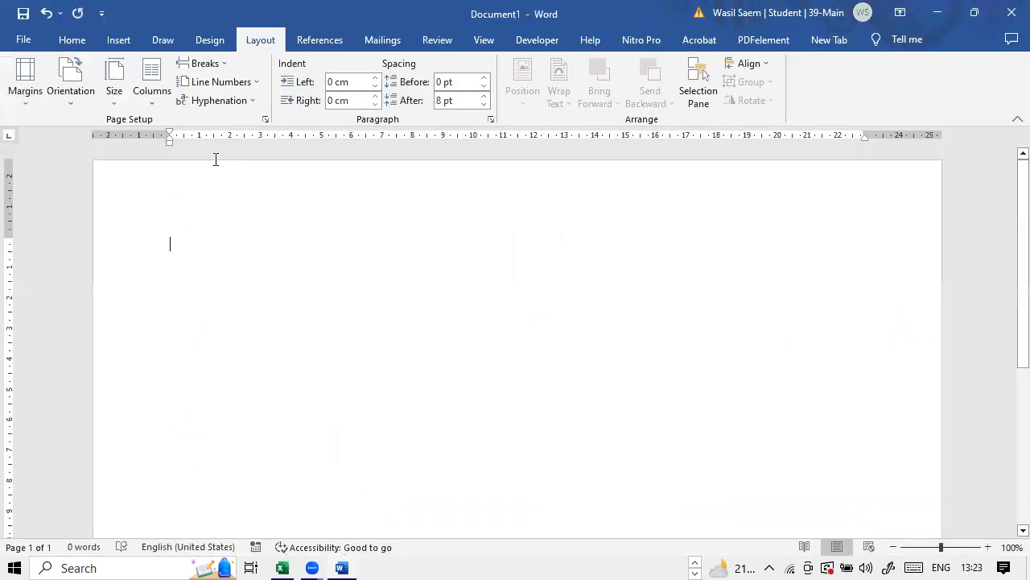
click(121, 39)
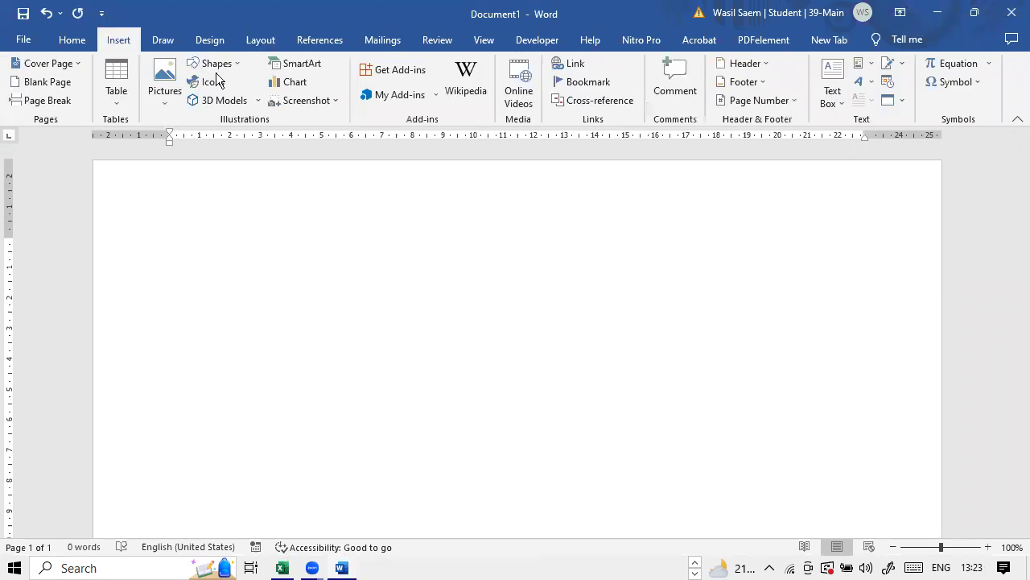
click(228, 63)
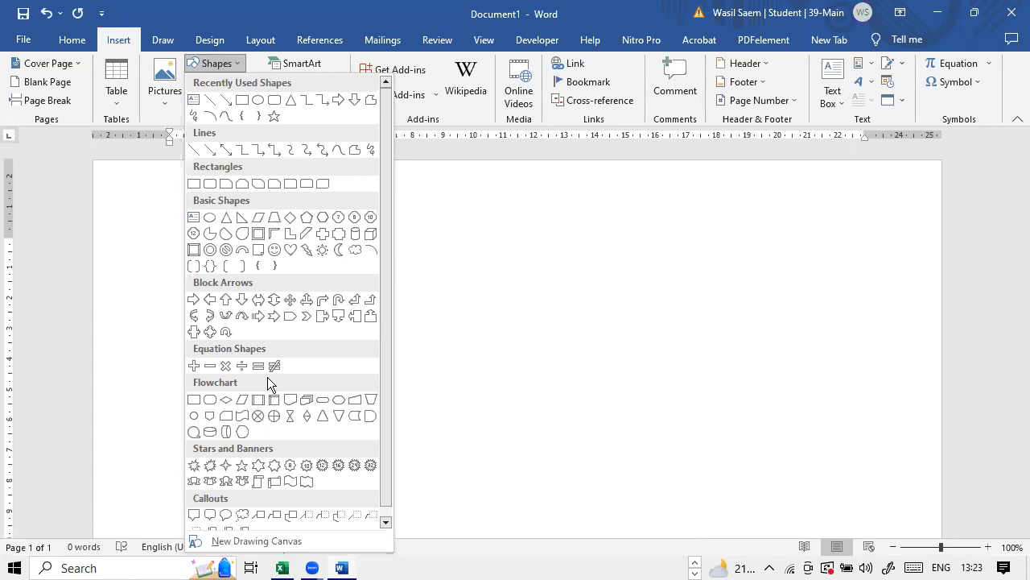
click(275, 400)
drag(258, 248, 401, 403)
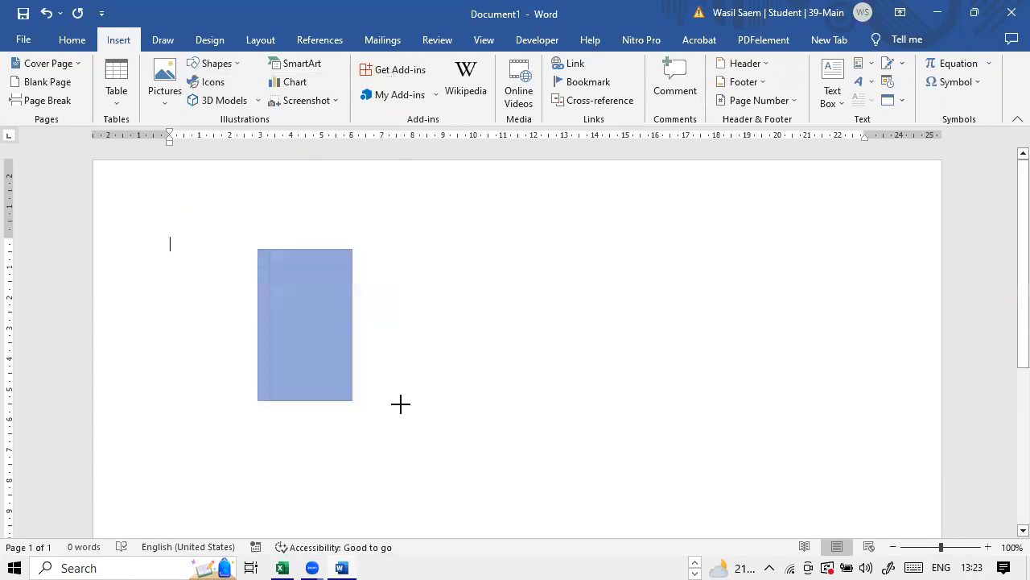
click(188, 95)
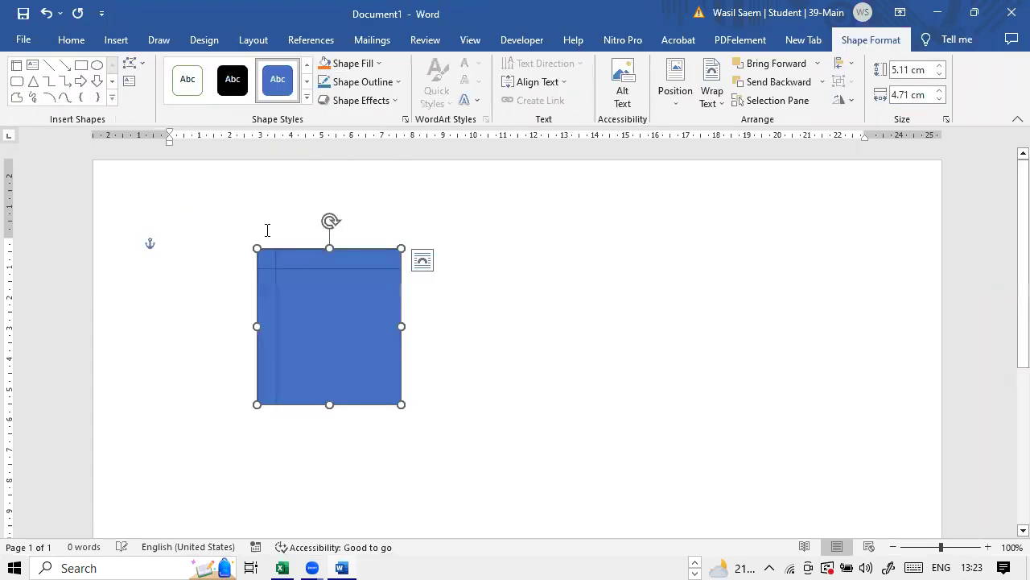
click(339, 337)
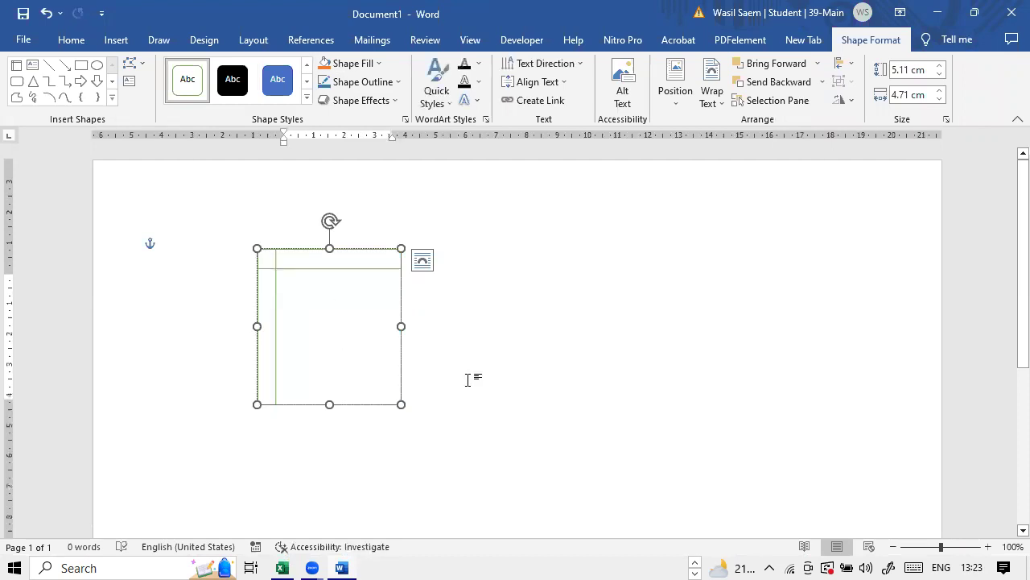
click(405, 360)
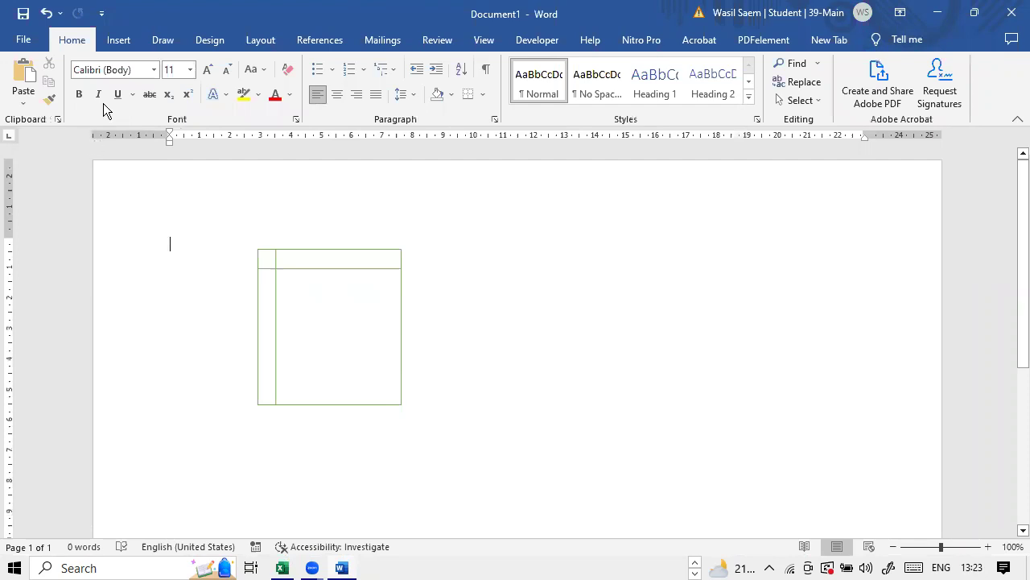
key(ctrl+z)
- Draw a white text box with a black outline, about 4.3 cm high and 5 cm wide, near the page's upper left
click(129, 46)
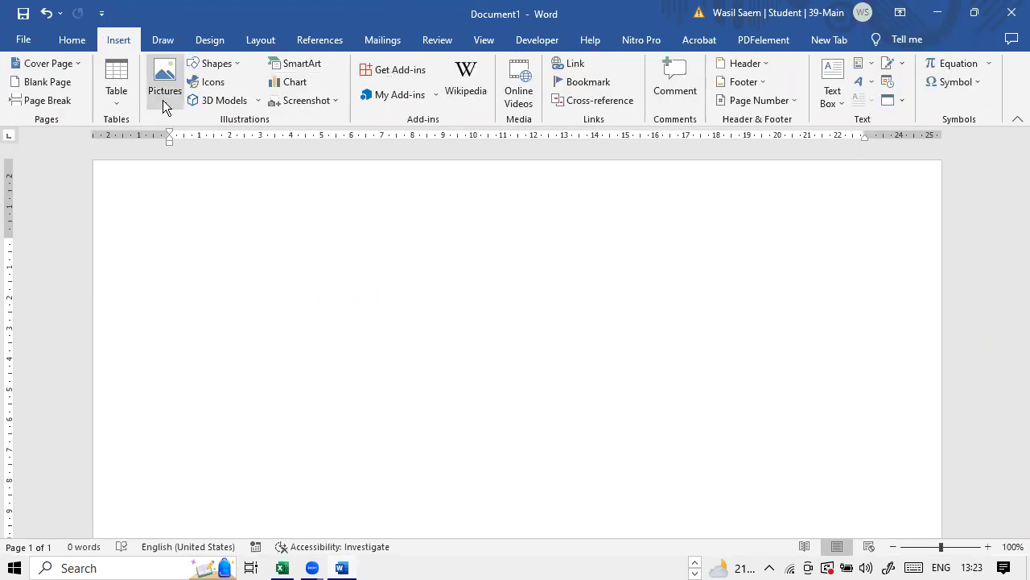
click(165, 95)
click(208, 70)
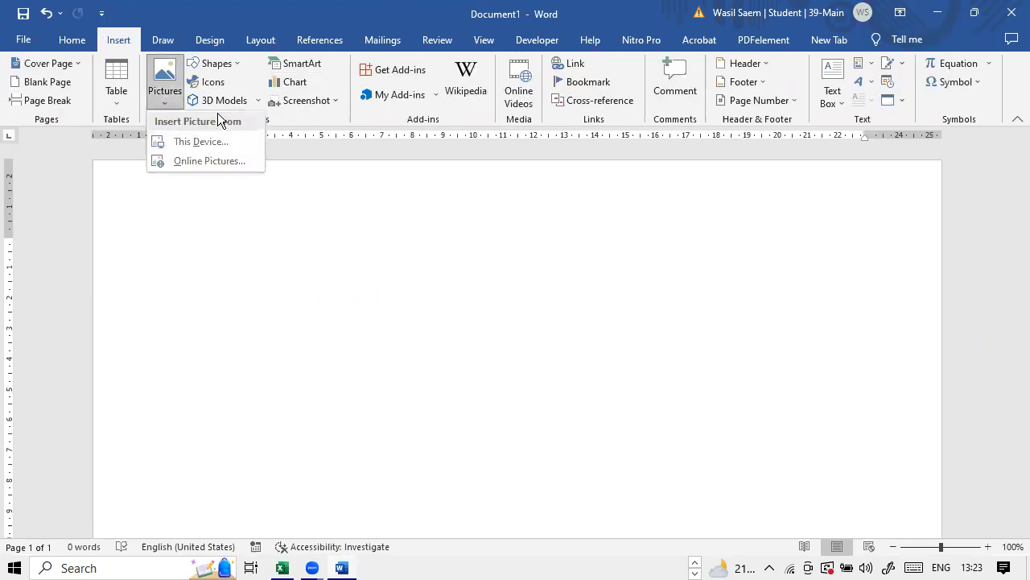
click(212, 265)
click(301, 330)
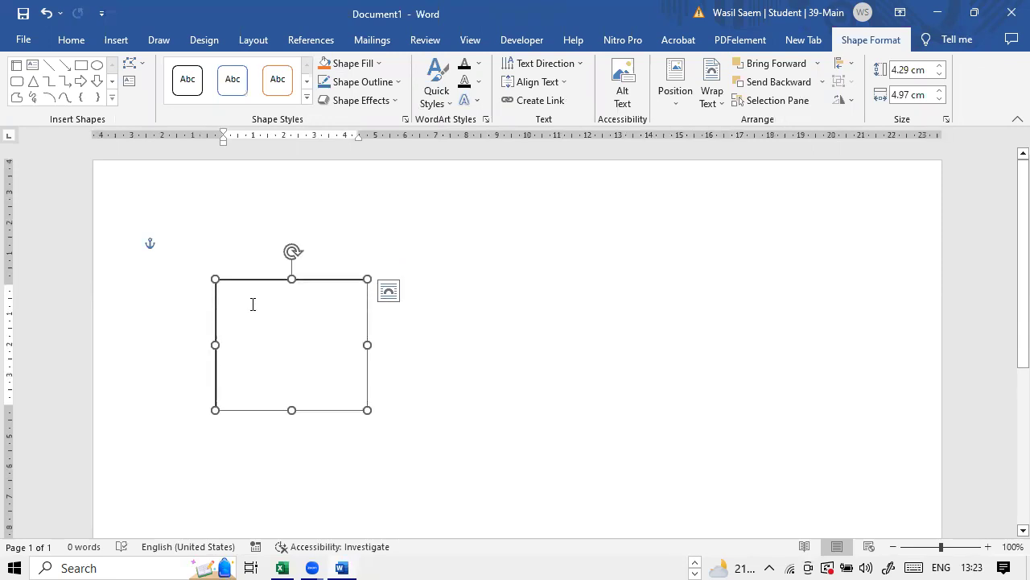
- Enter STUDENTID, STUDENTNAME and SUBJECTID on separate lines in the text box
text(S)
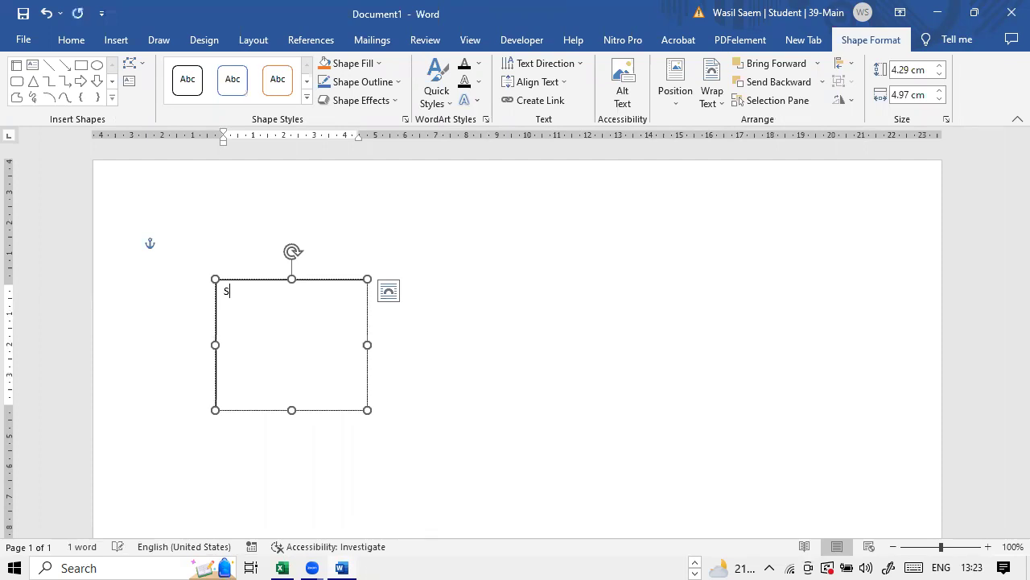
text(TUDENTID)
key(Return)
text(STUDENT)
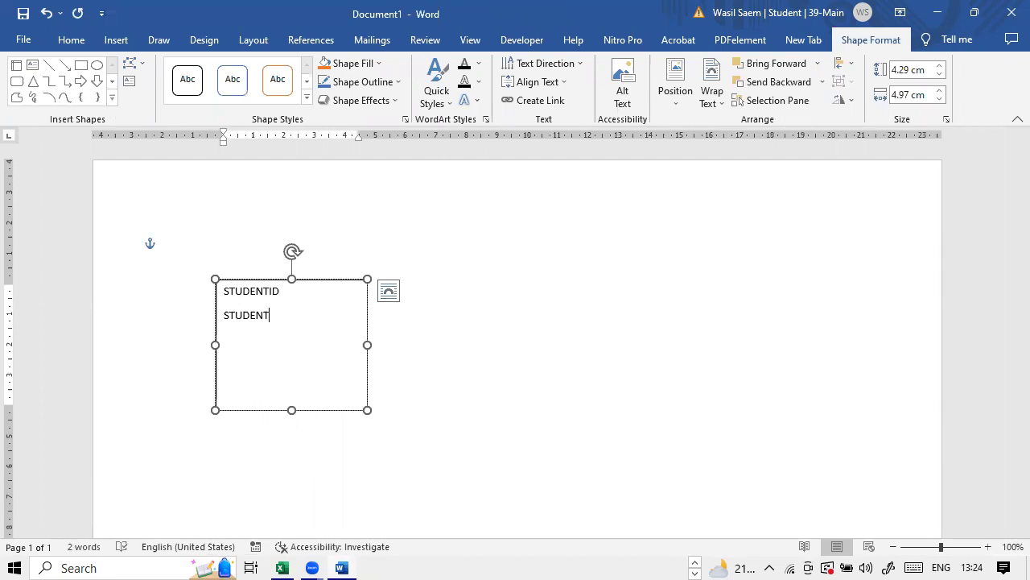
text(NAME)
text(SUB)
text(JECT)
text(I)
text(D)
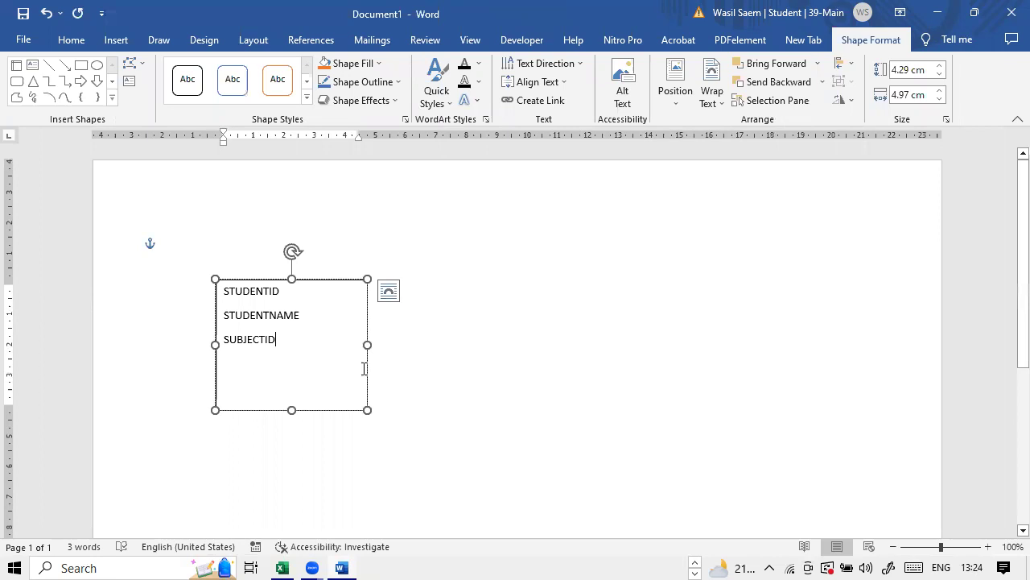
- Move the student text box to the page's left margin and shrink it closer around its text
click(368, 370)
click(372, 377)
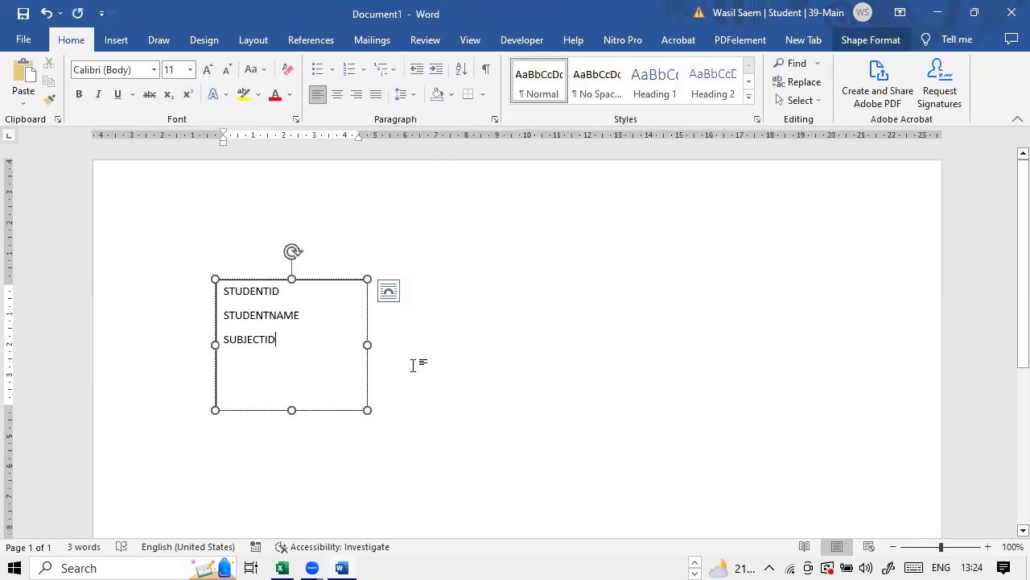
click(413, 364)
drag(230, 271, 178, 262)
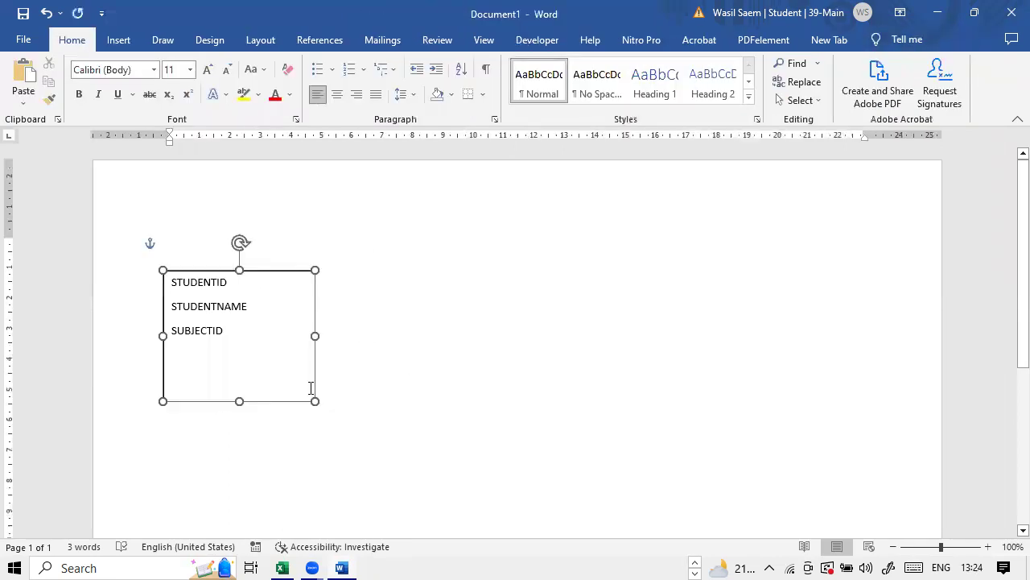
drag(320, 413, 268, 401)
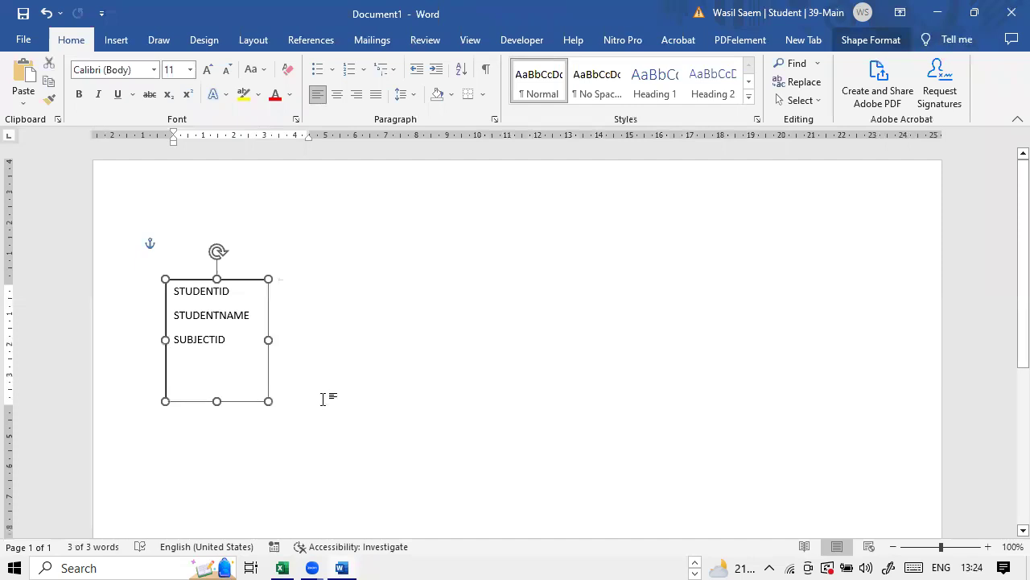
click(325, 398)
key(ctrl+v)
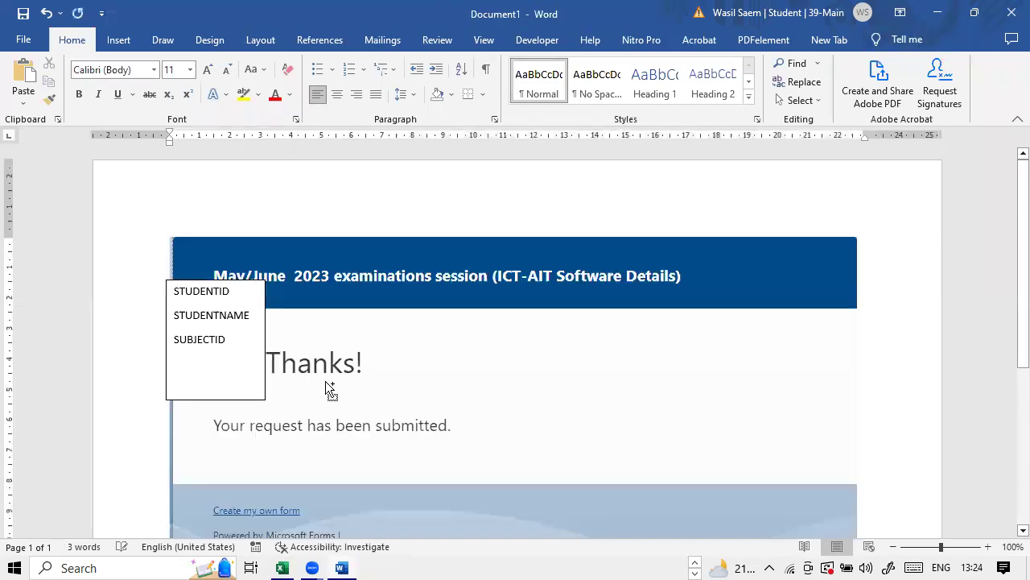
key(ctrl+z)
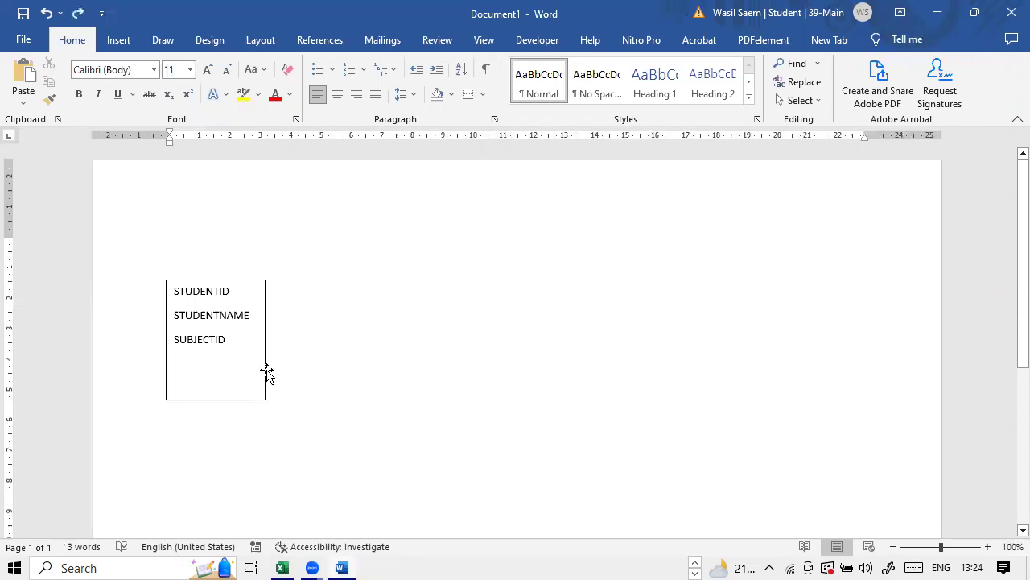
- Duplicate the student text box by copying and pasting it on the same page
click(267, 377)
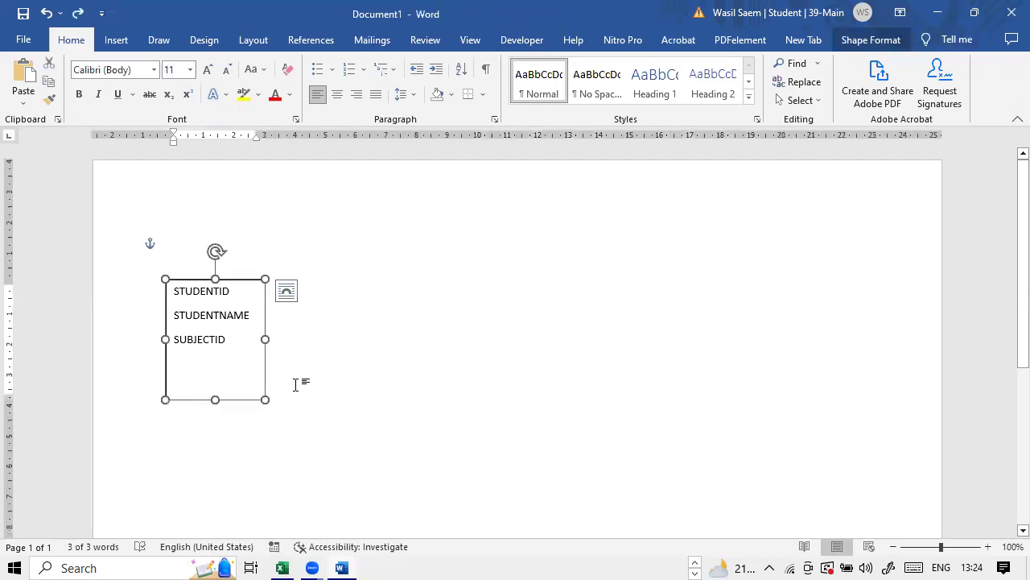
click(295, 385)
key(ctrl+v)
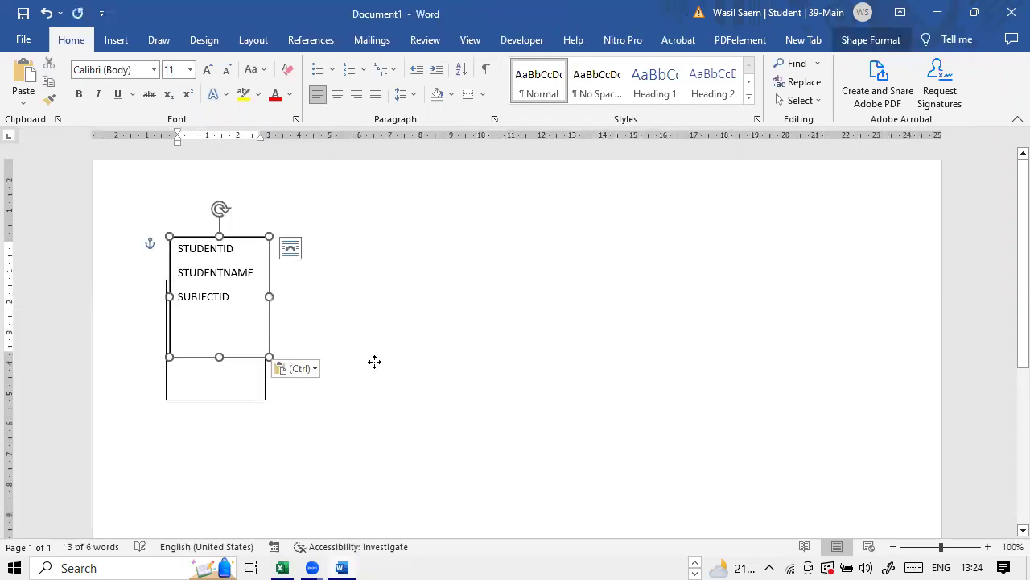
- Place the pasted copy beside the original student text box and add two more copies, lining up all four in a row
drag(398, 363, 407, 359)
click(463, 379)
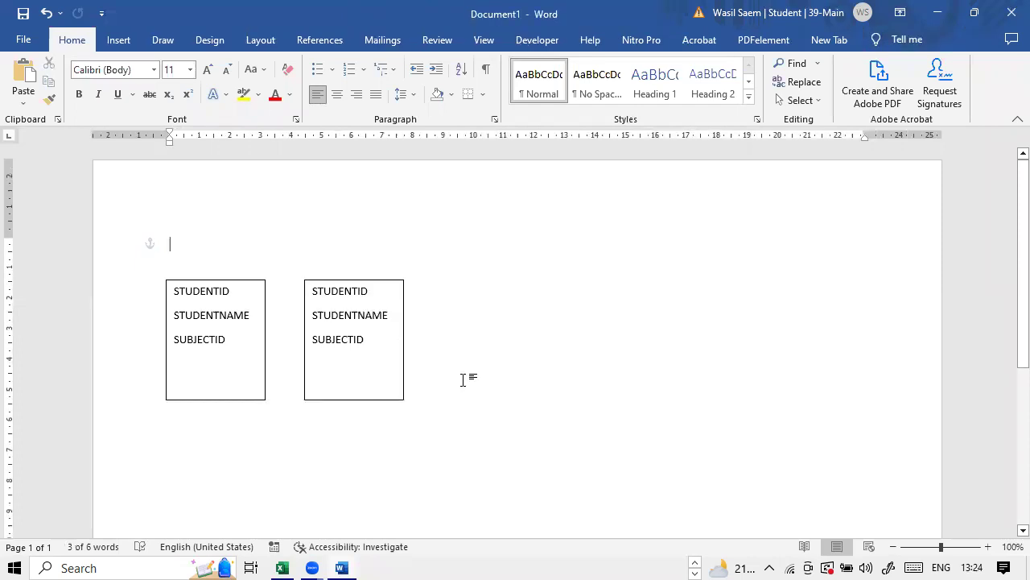
key(ctrl+v)
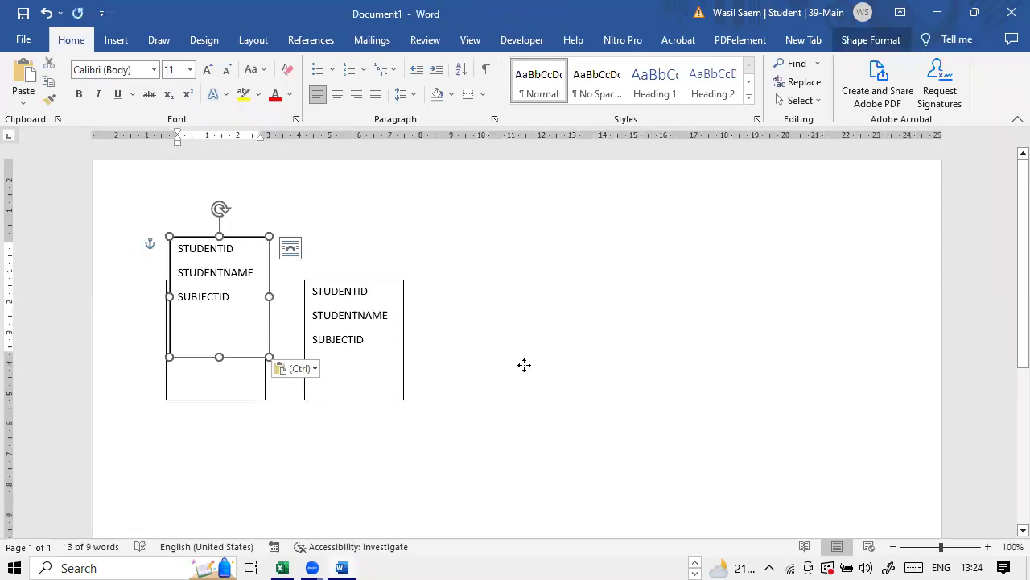
drag(196, 357, 451, 399)
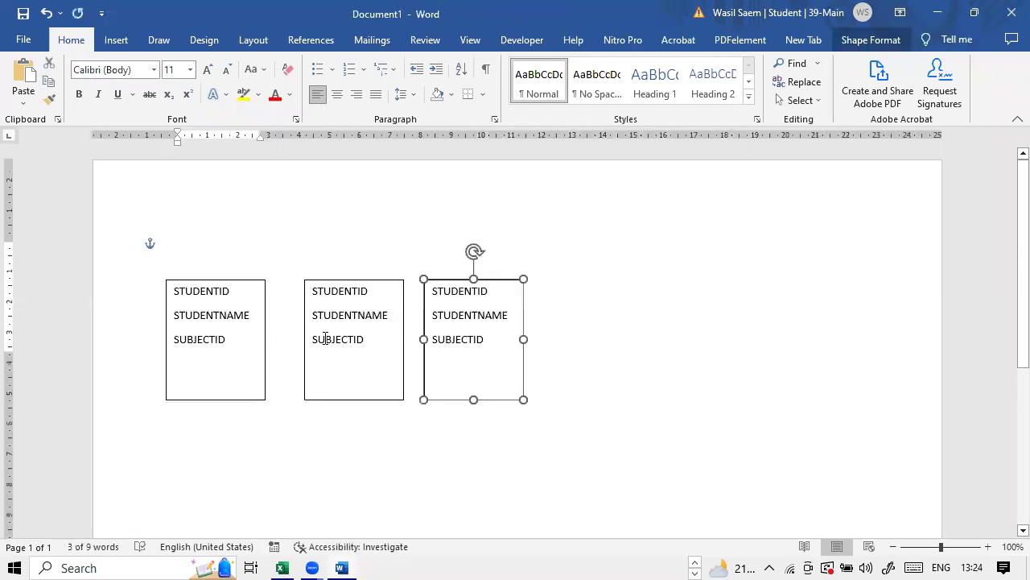
click(286, 318)
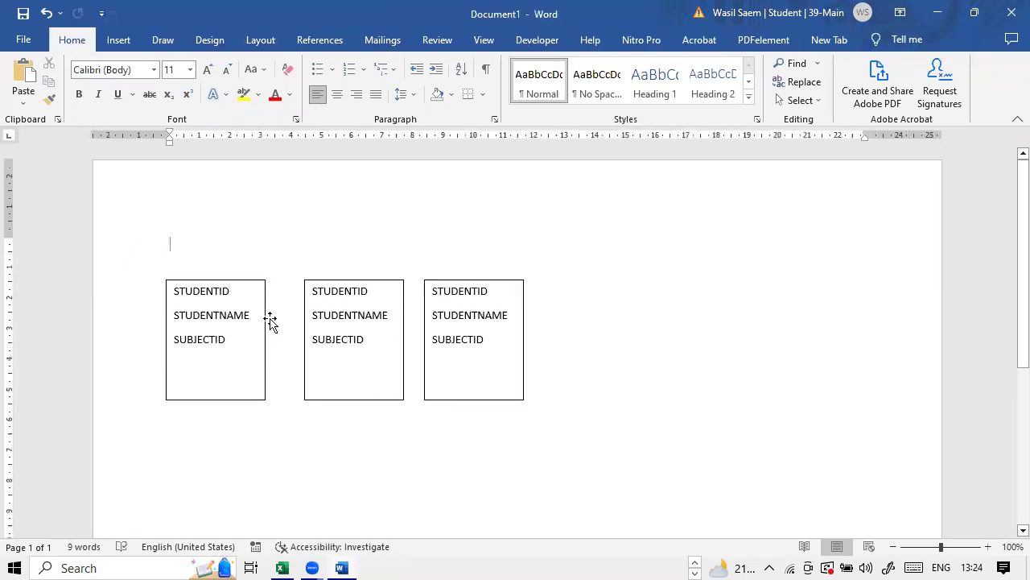
key(ctrl+v)
drag(267, 311, 673, 367)
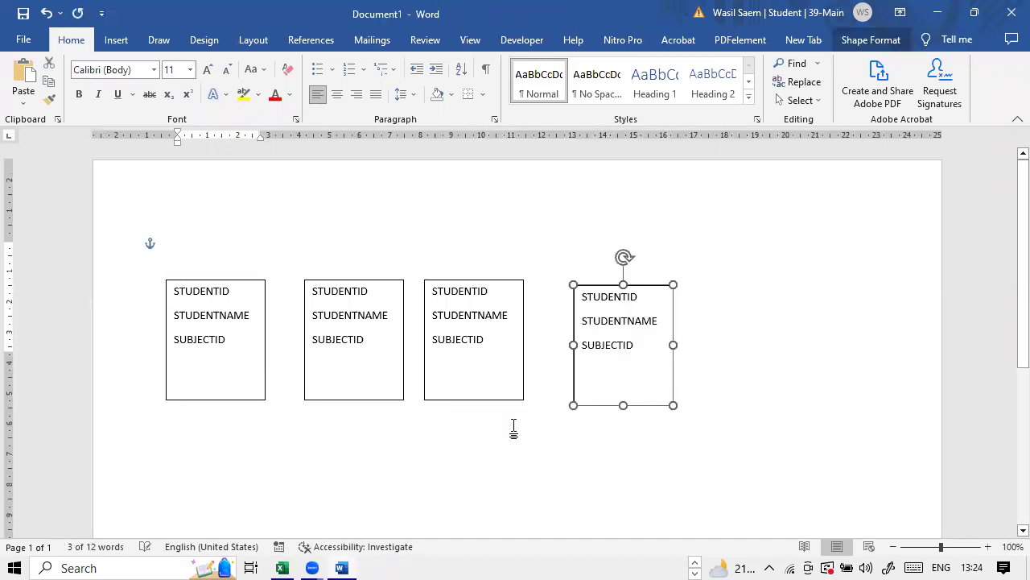
key(Escape)
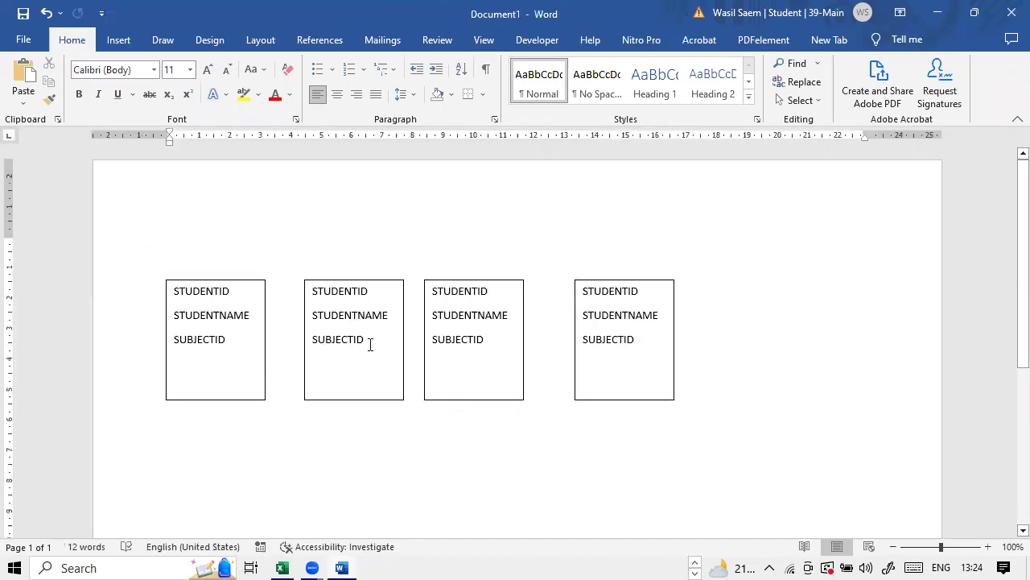
- Replace the second text box's contents with LESSONID, CLASSID and TEACHER on separate lines
click(351, 330)
key(ctrl+a)
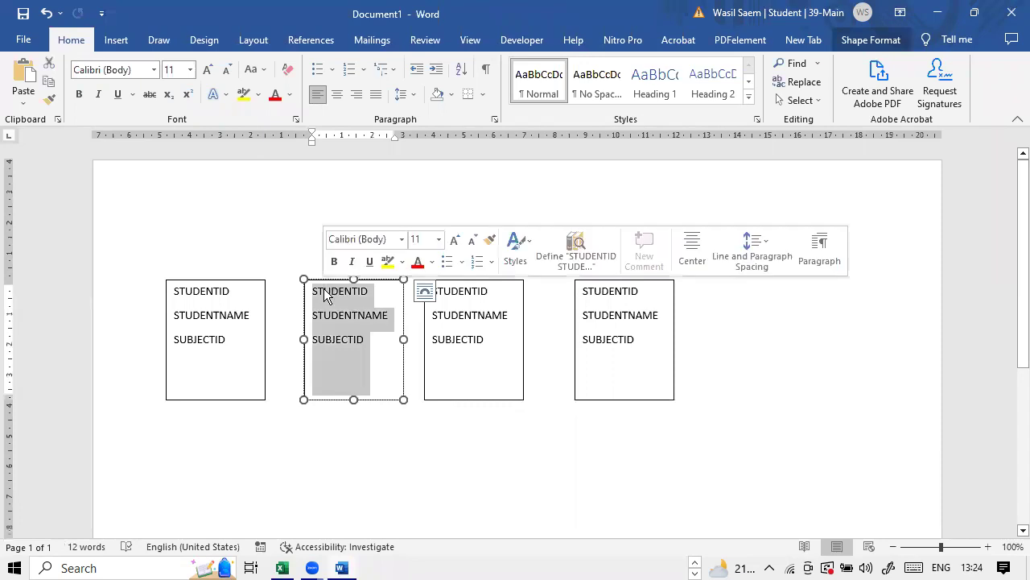
text(LES)
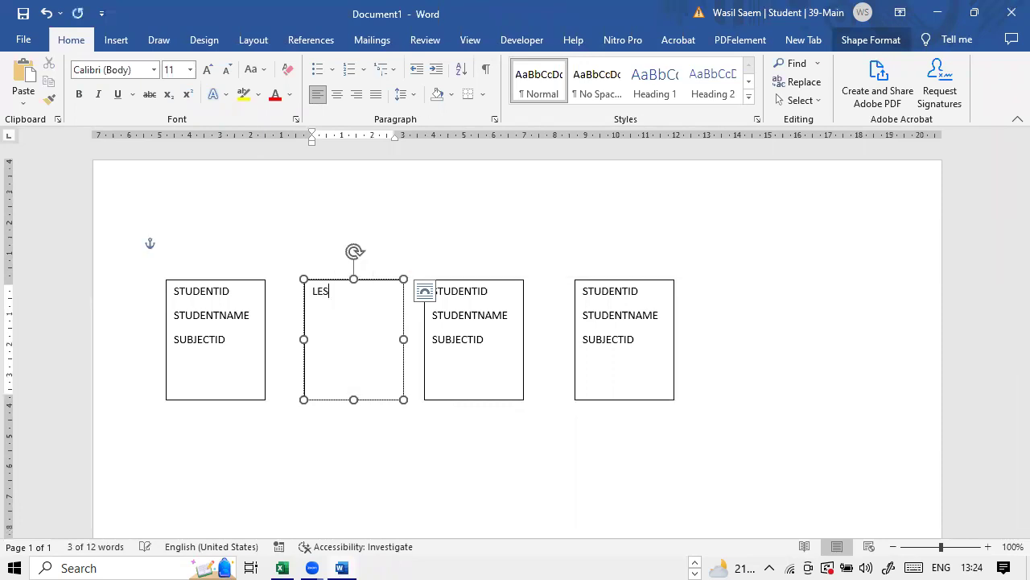
text(SONID )
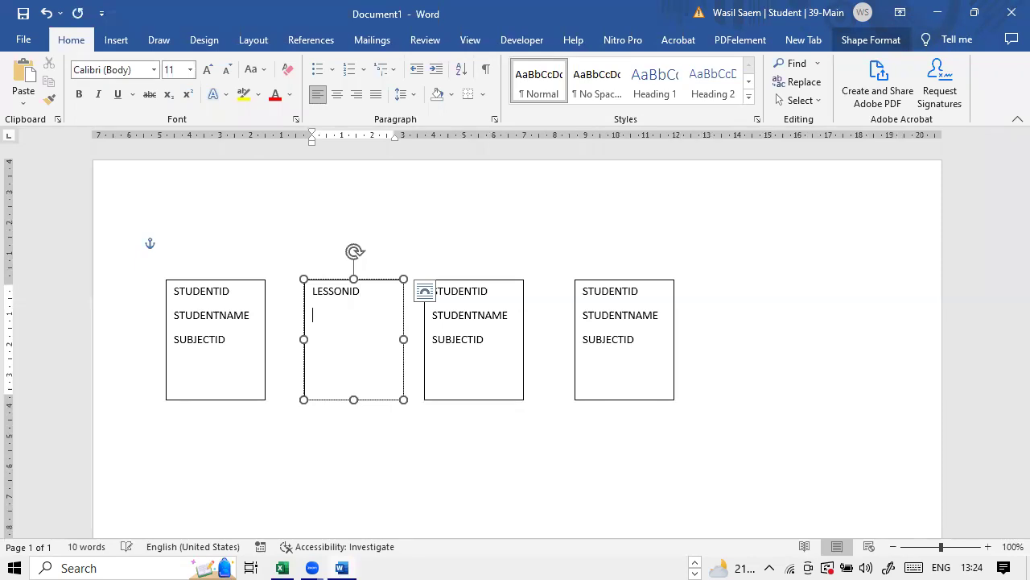
text(CLASSID)
key(Return)
text(TEACHER)
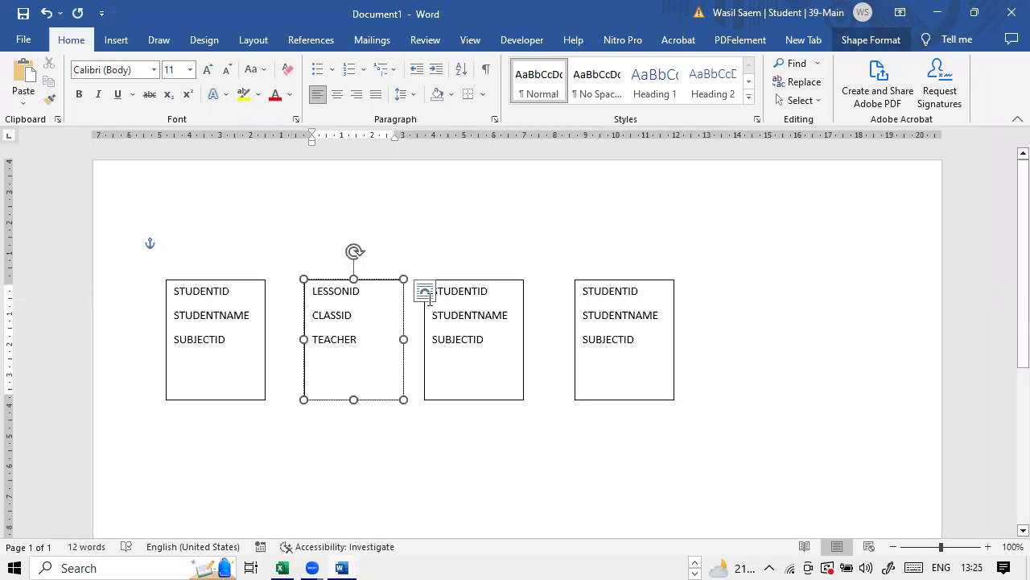
- Replace the third text box's contents with TEACHERID and SUBJECTID on separate lines
drag(429, 294, 485, 342)
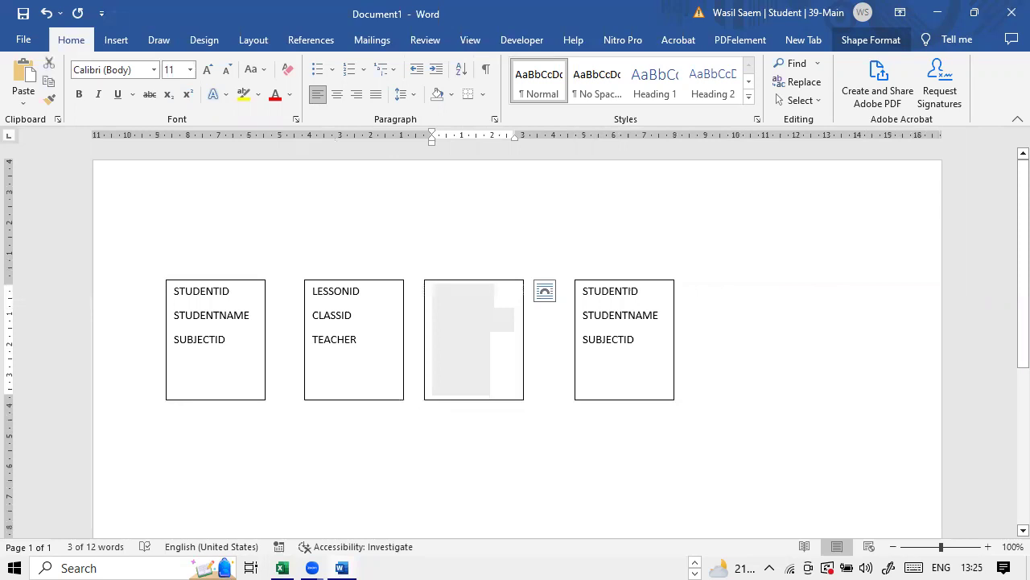
text(TEACHERI)
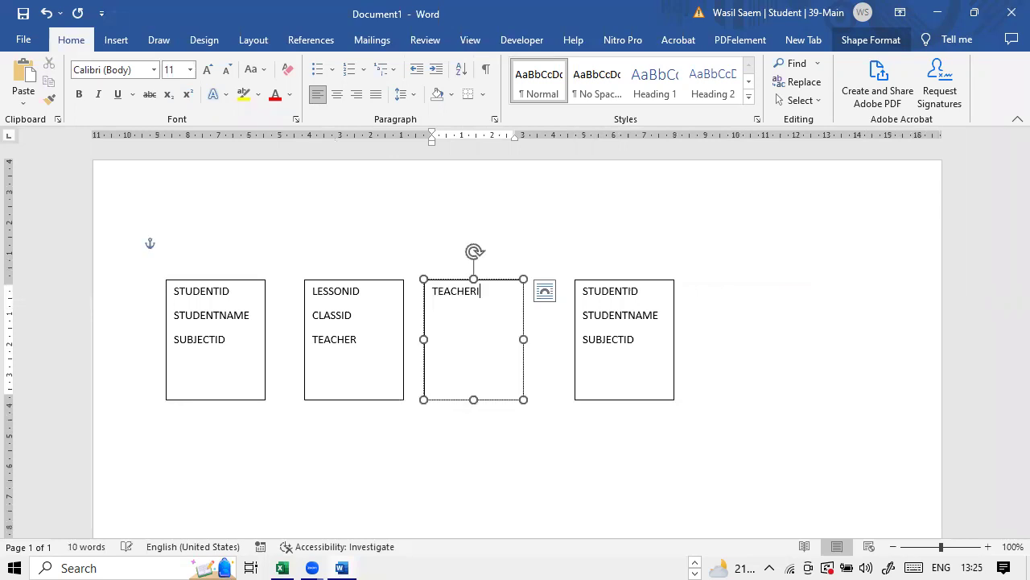
text(D)
key(Return)
text(SUBJECTID)
- Replace the fourth text box's contents with CLASSID and LESSONID on separate lines
drag(636, 346, 590, 312)
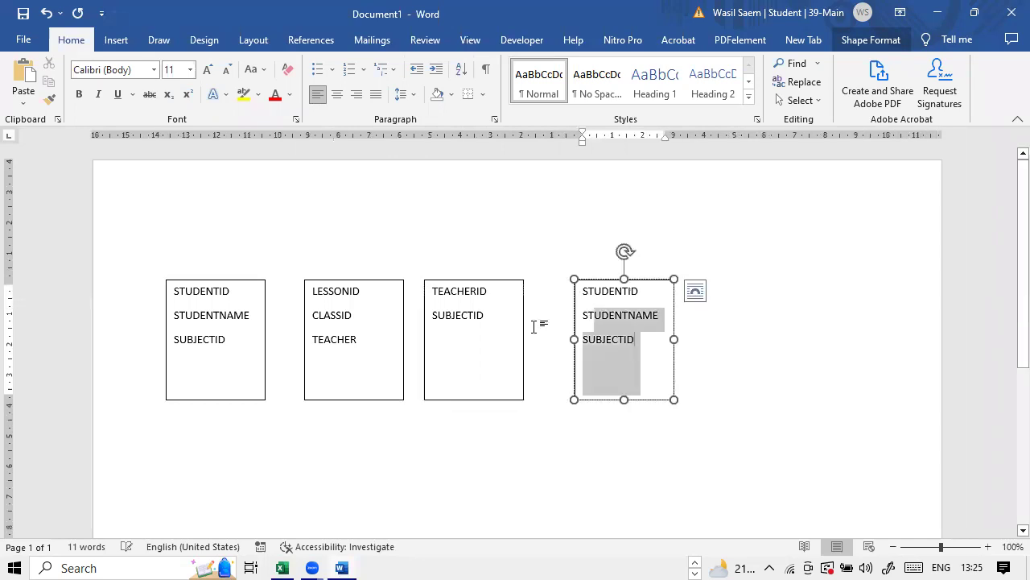
key(ctrl+a)
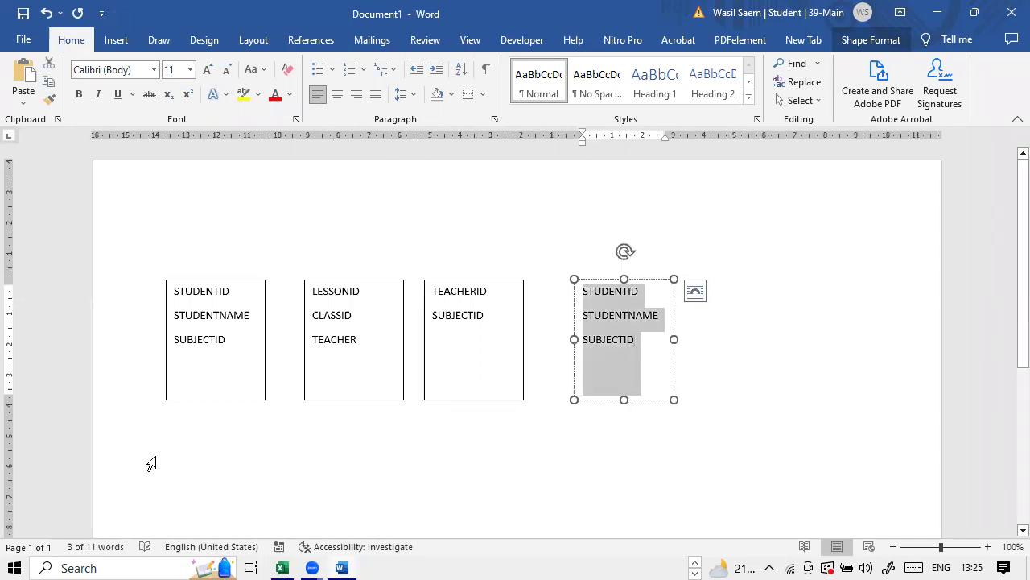
text(C)
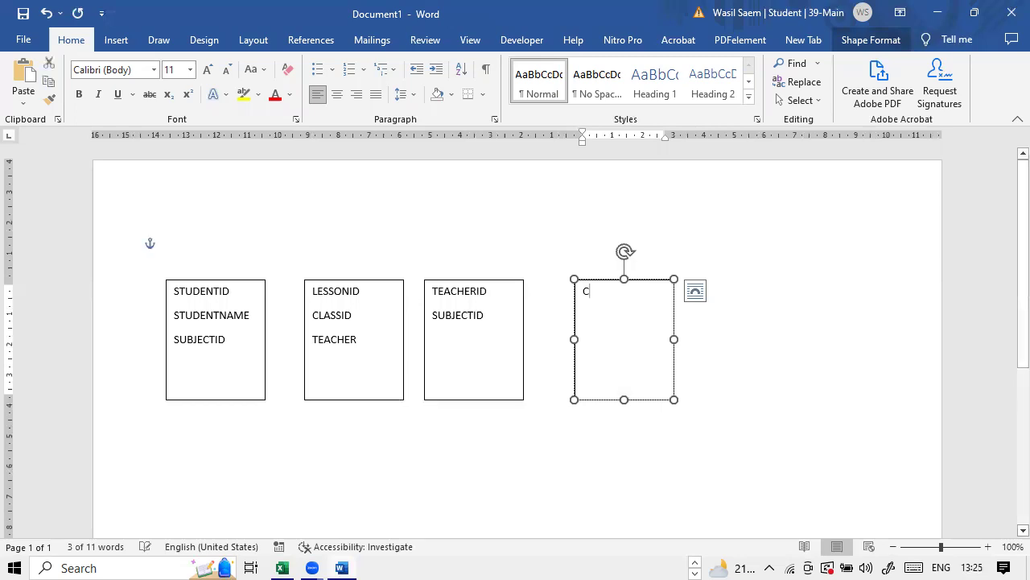
text(LASS)
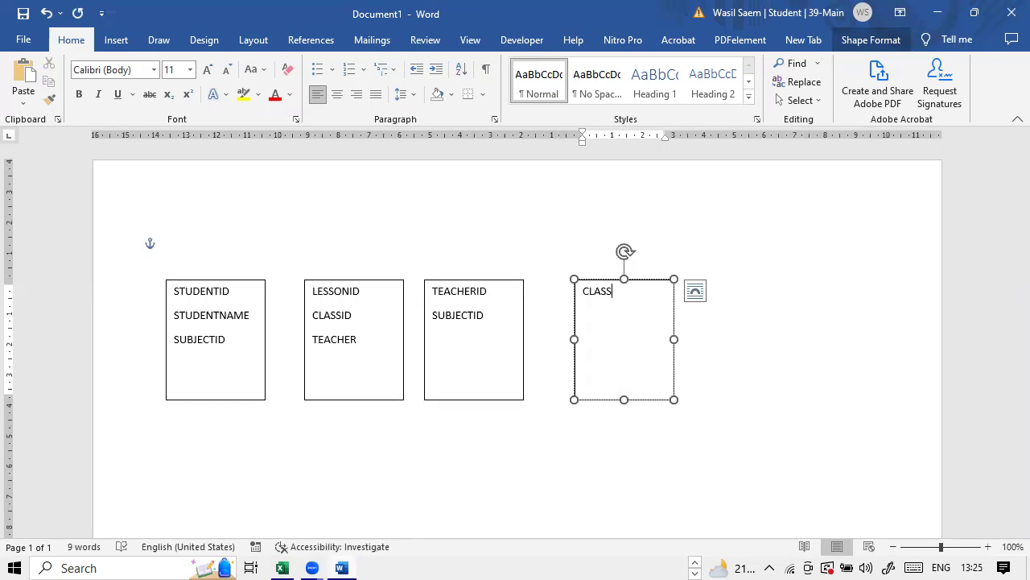
text(ID )
text(LES)
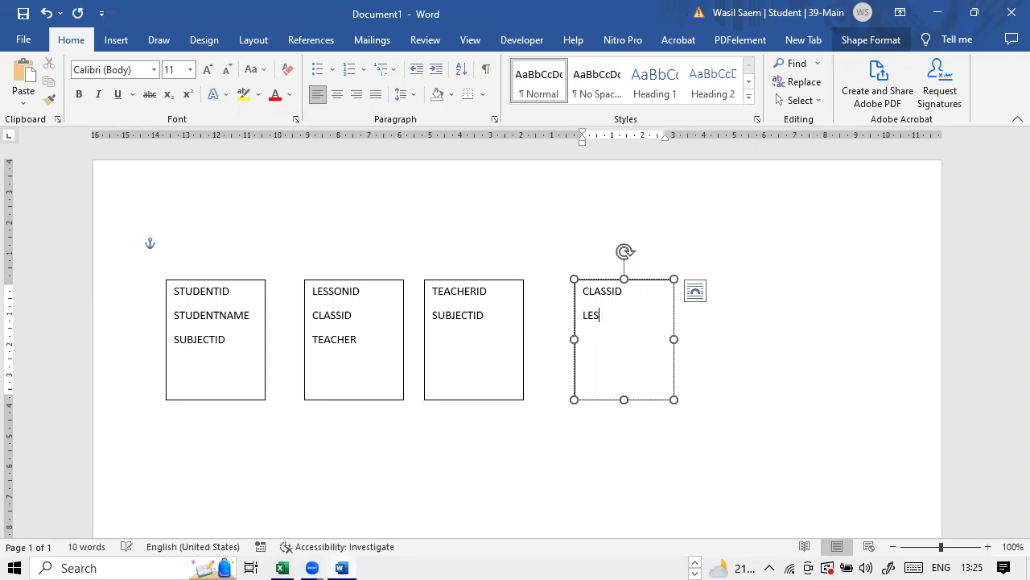
text(SONID)
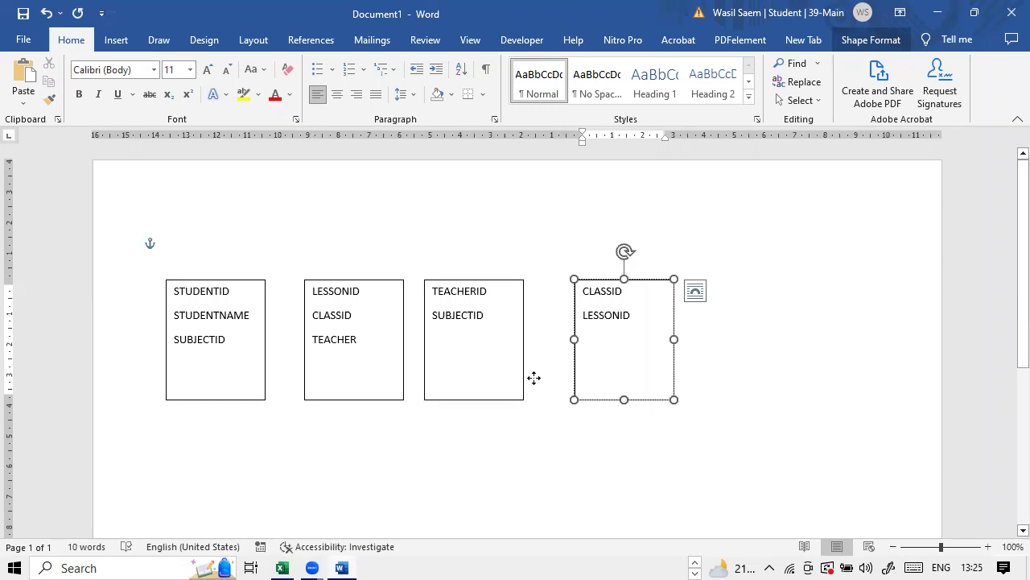
- Shift the teacher text box slightly toward the class box and add [PK] after TEACHERID, separated by a space
drag(515, 347, 526, 353)
double_click(478, 299)
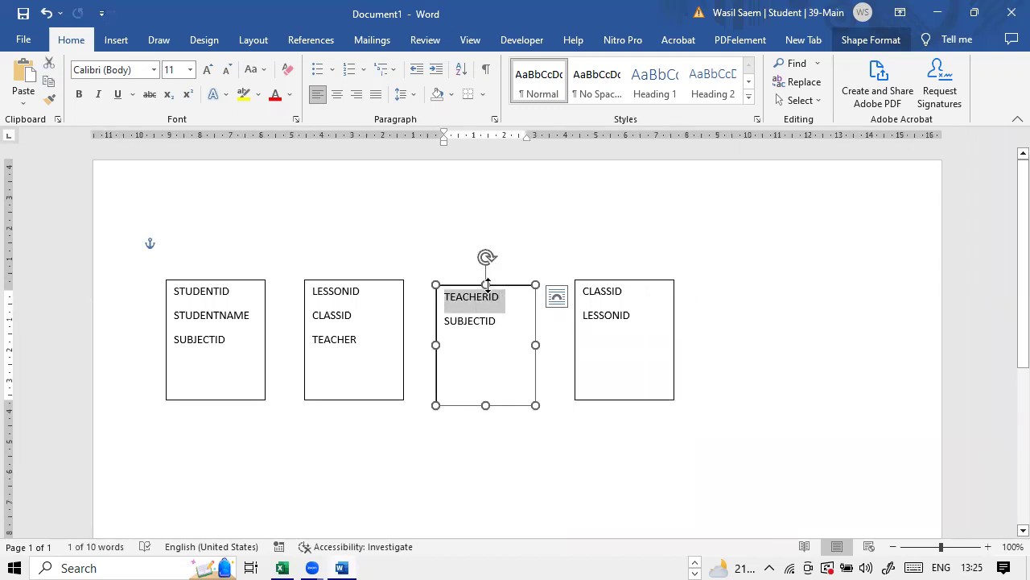
key(Escape)
text([])
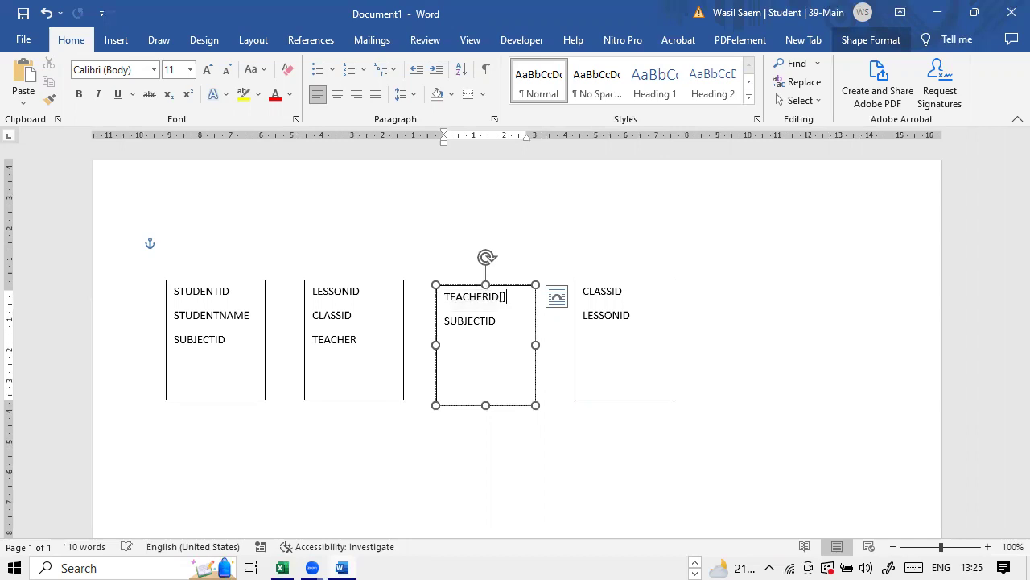
key(Left)
text(PK)
click(499, 297)
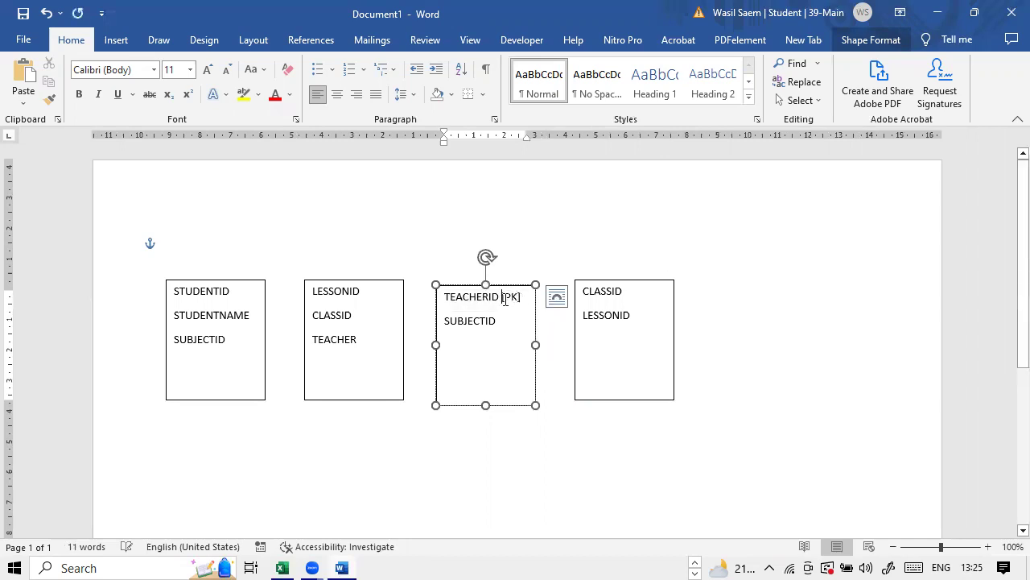
- Copy the [PK] marker from TEACHERID and paste it after STUDENTID, LESSONID and CLASSID in the other text boxes
triple_click(503, 298)
double_click(505, 304)
key(ctrl+c)
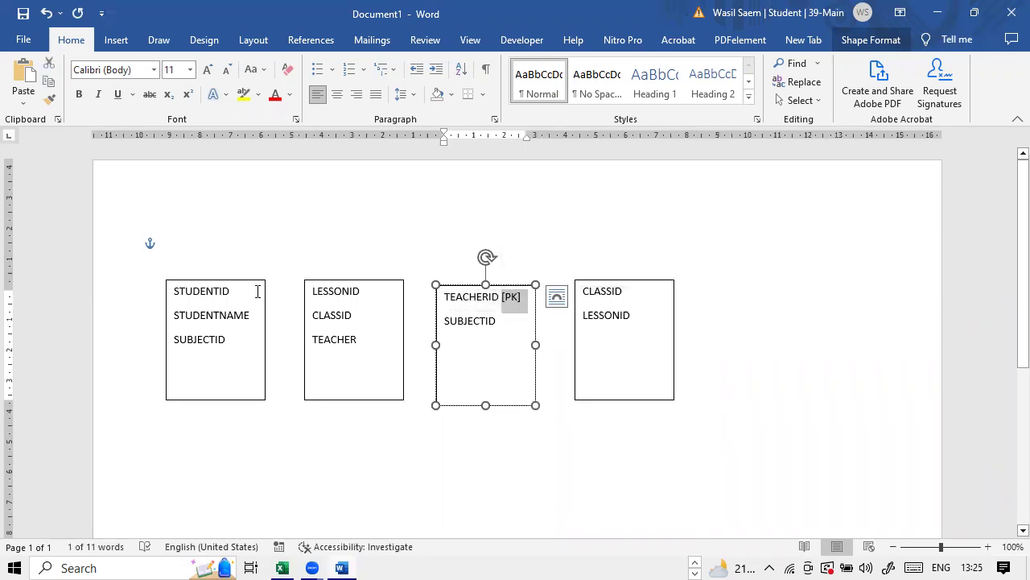
click(231, 291)
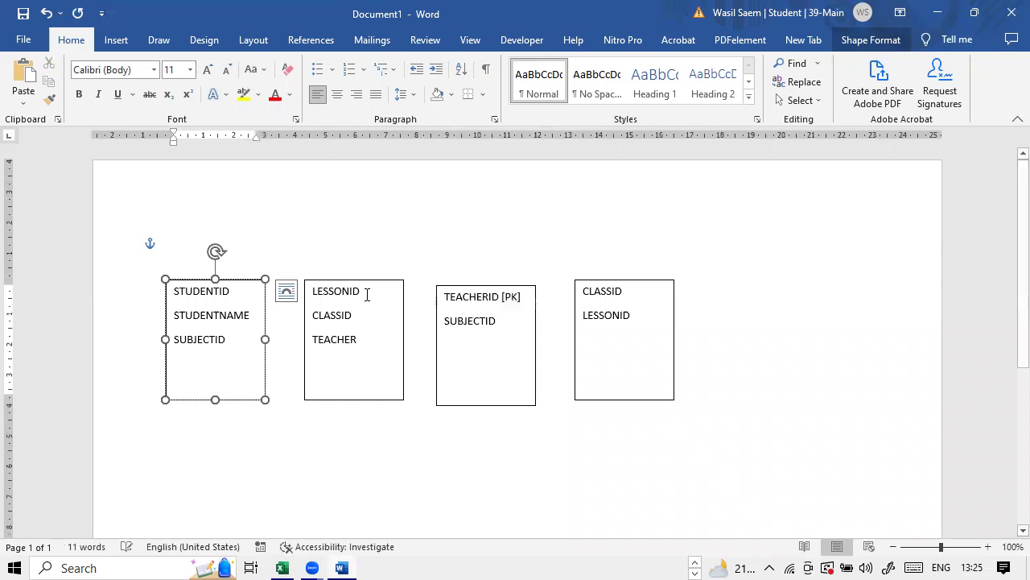
key(ctrl+v)
click(360, 293)
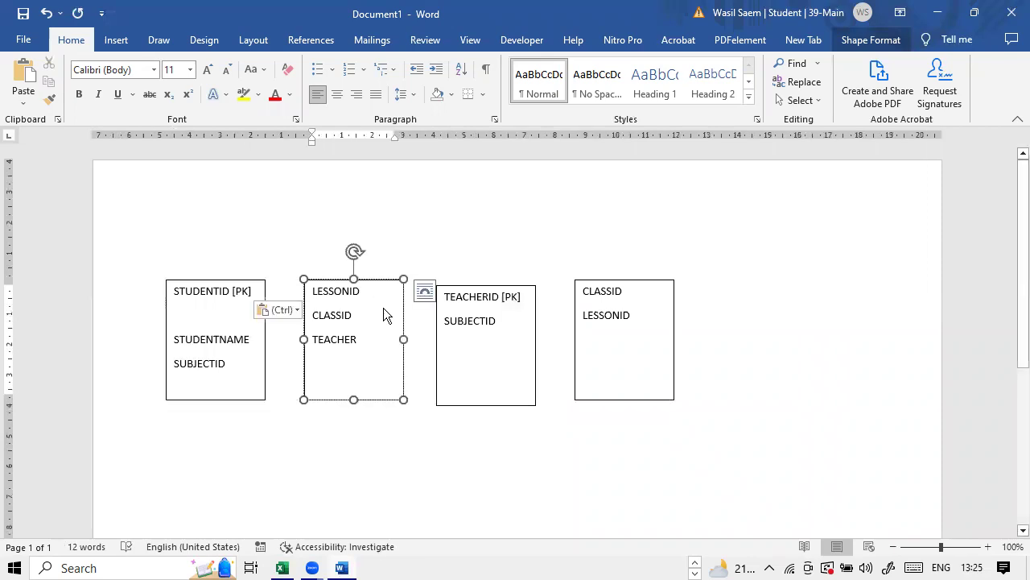
key(ctrl+v)
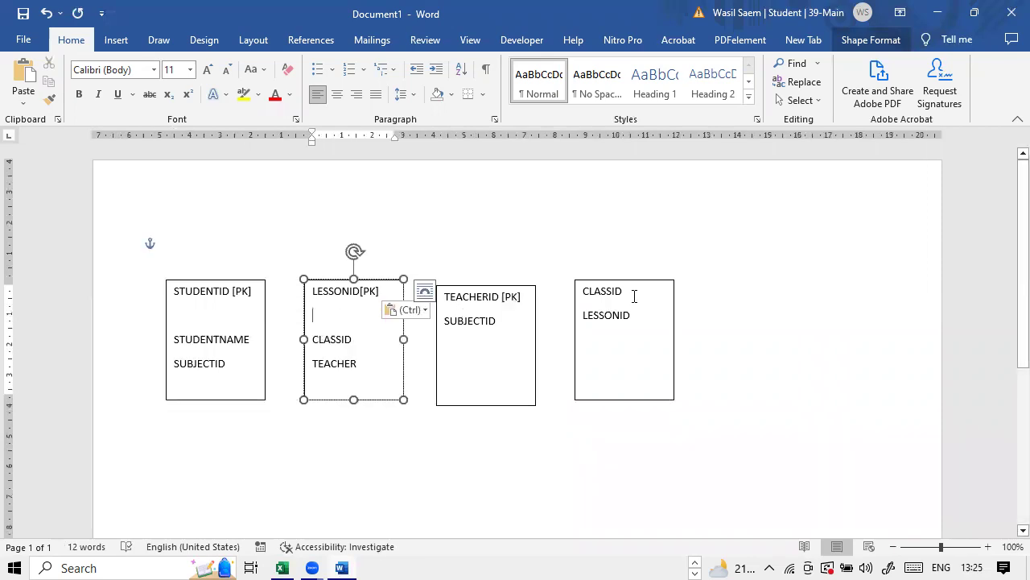
click(635, 295)
key(ctrl+v)
click(798, 329)
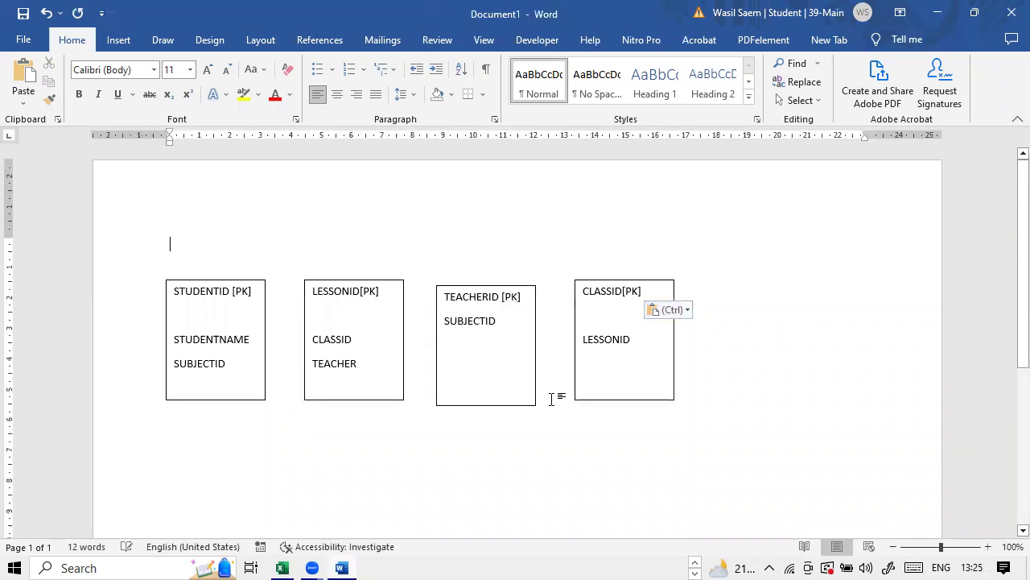
- Spread the teacher and class text boxes farther to the right, placing both slightly lower than the student and lesson boxes
drag(640, 400, 715, 433)
drag(527, 404, 557, 473)
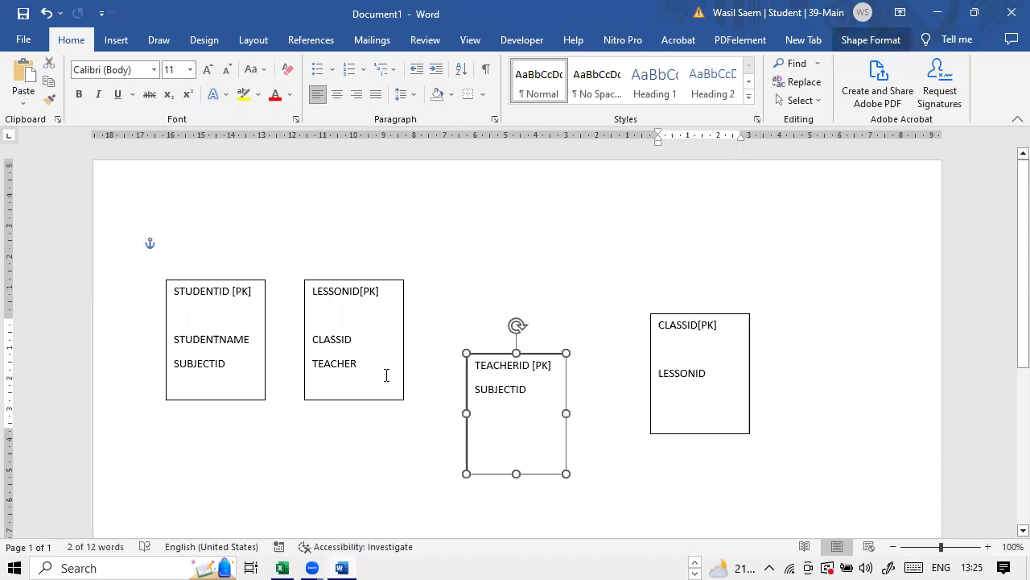
click(489, 352)
drag(489, 354, 499, 354)
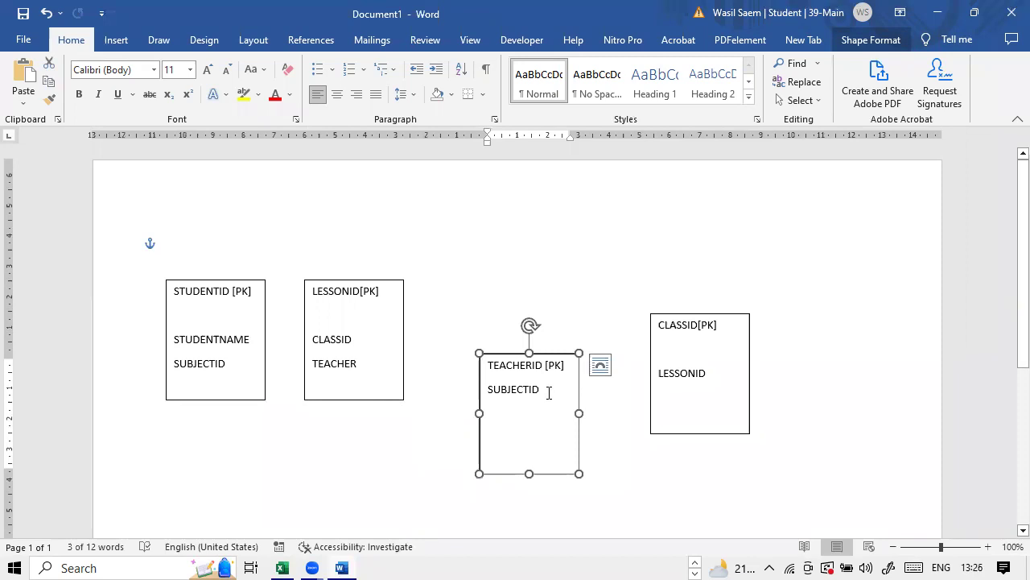
drag(709, 316, 698, 303)
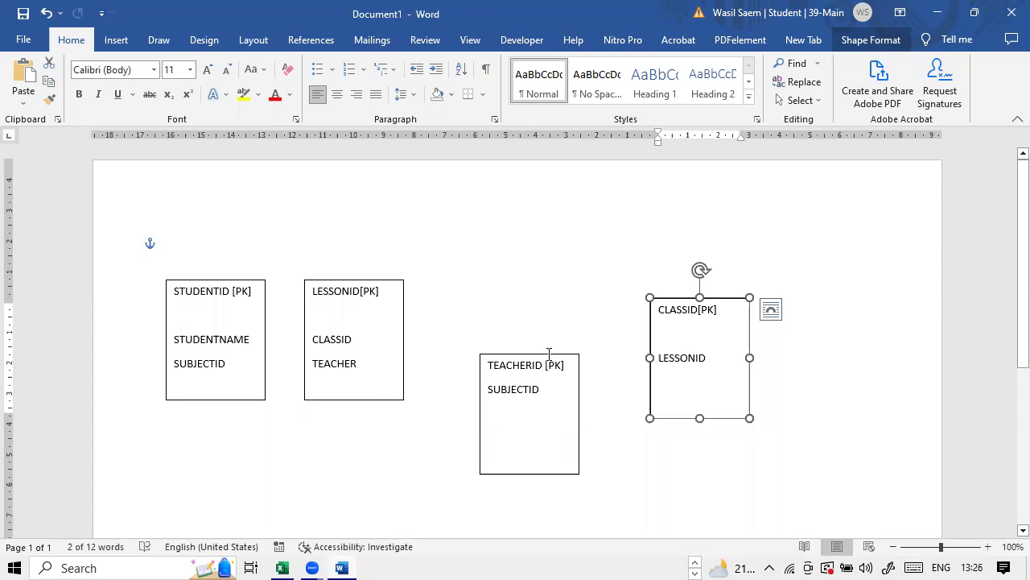
drag(560, 360, 486, 312)
click(496, 336)
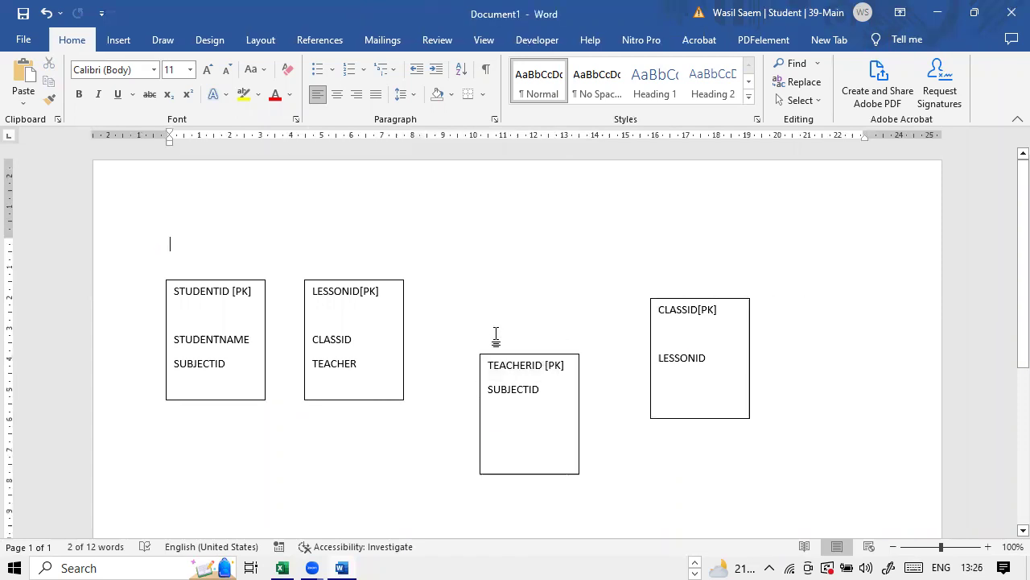
drag(513, 355, 508, 325)
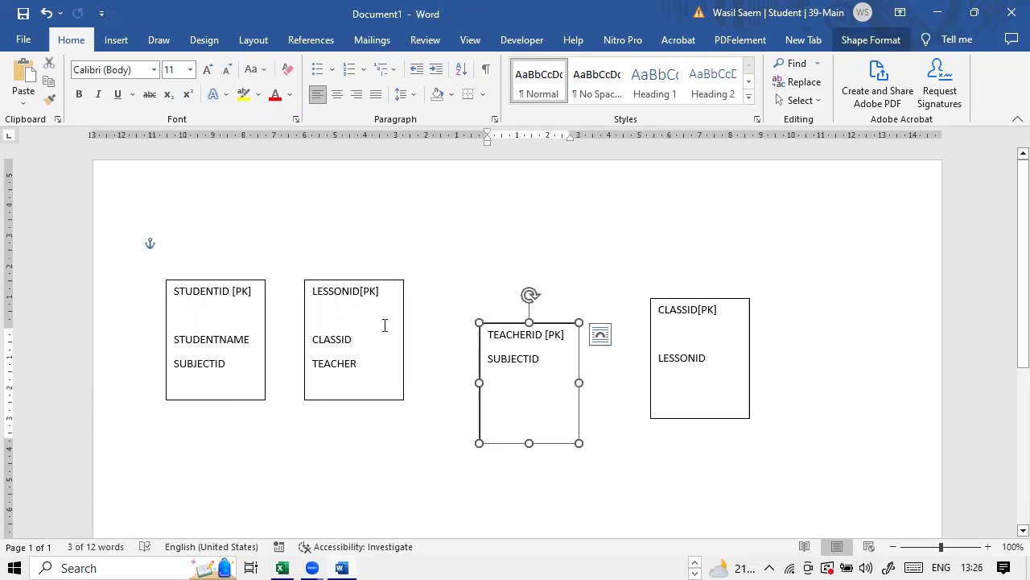
- Duplicate the class text box by copying and pasting it on the same page
click(706, 301)
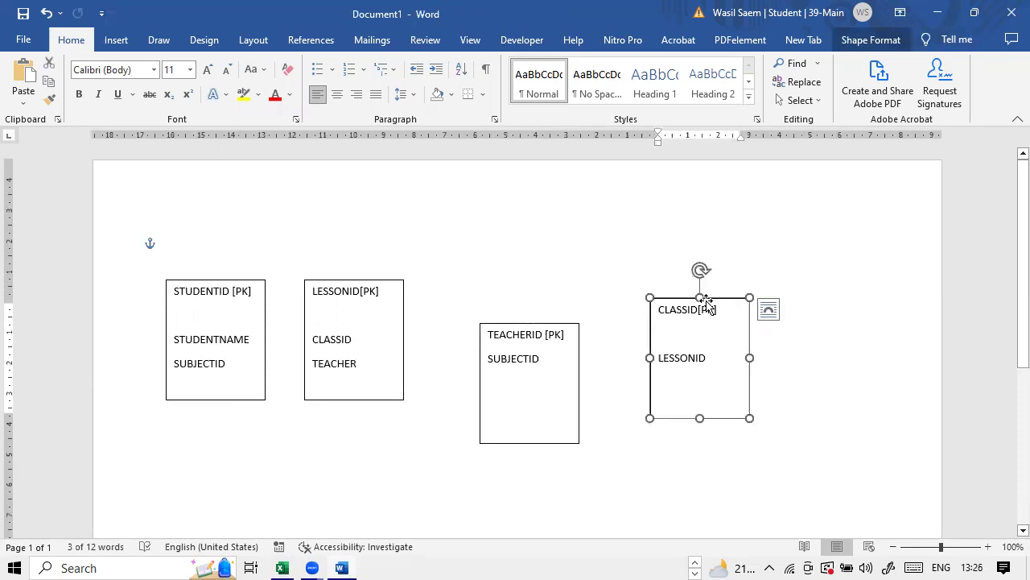
click(801, 423)
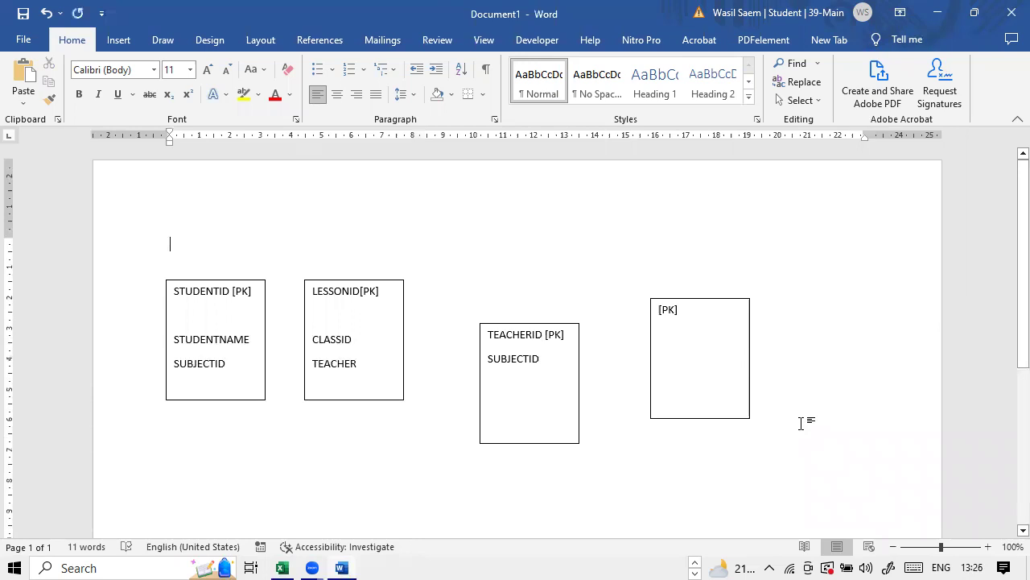
click(741, 419)
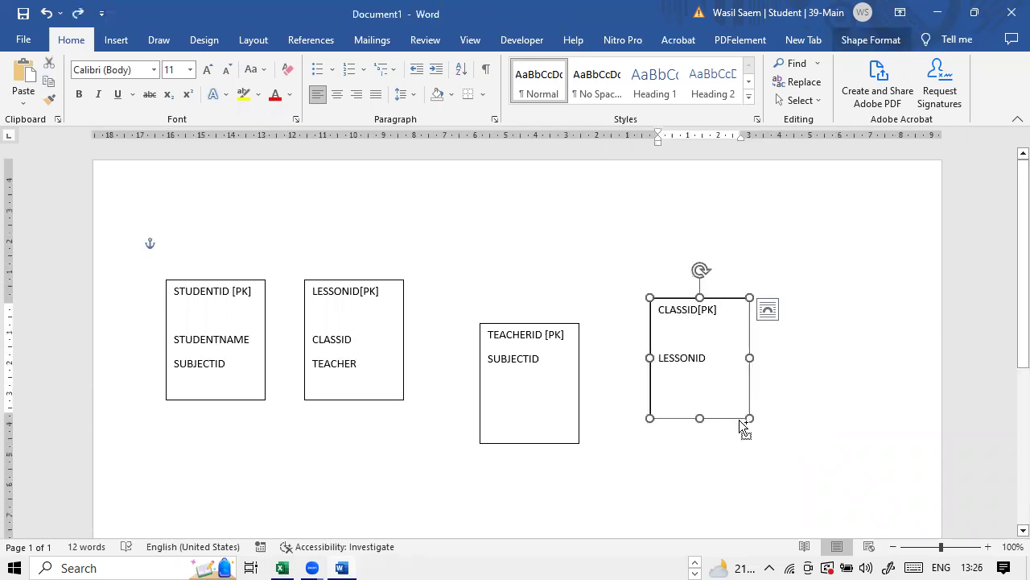
click(761, 439)
key(ctrl+v)
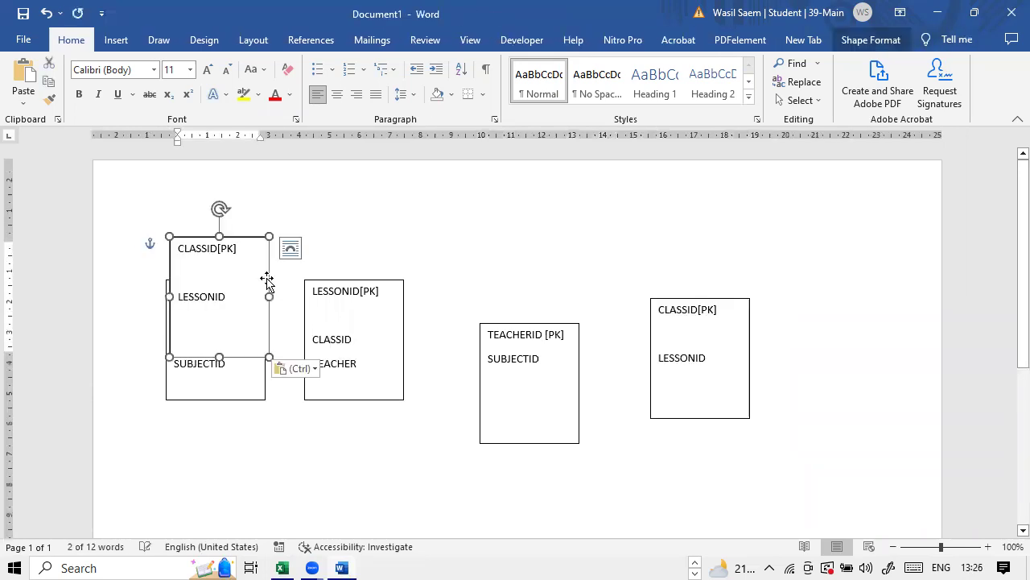
- Move the duplicated class box beyond the original and replace its text with SUBJECTID [PK] and STUDENTS on separate lines
drag(845, 372, 845, 392)
triple_click(771, 344)
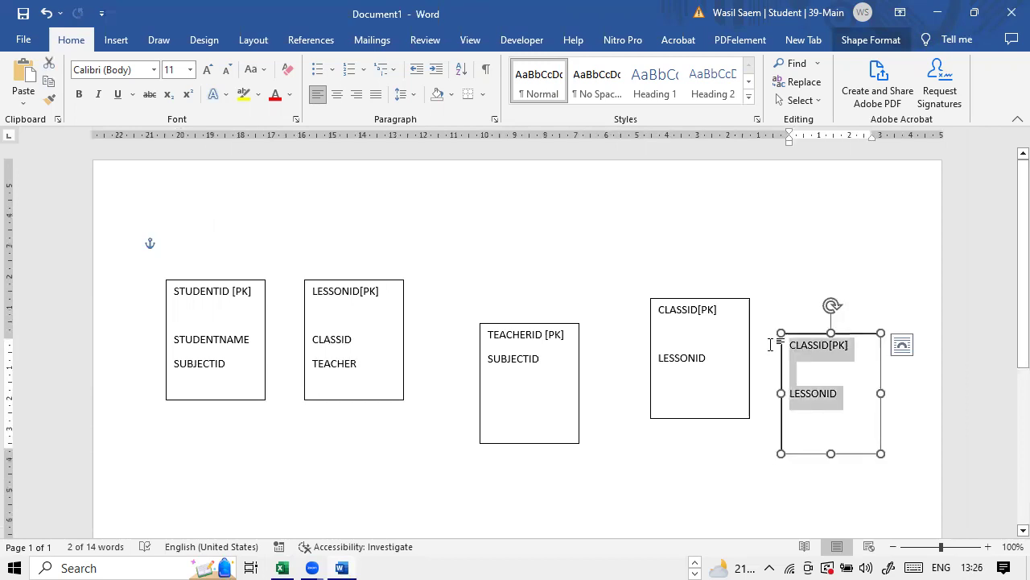
text(SUBJE)
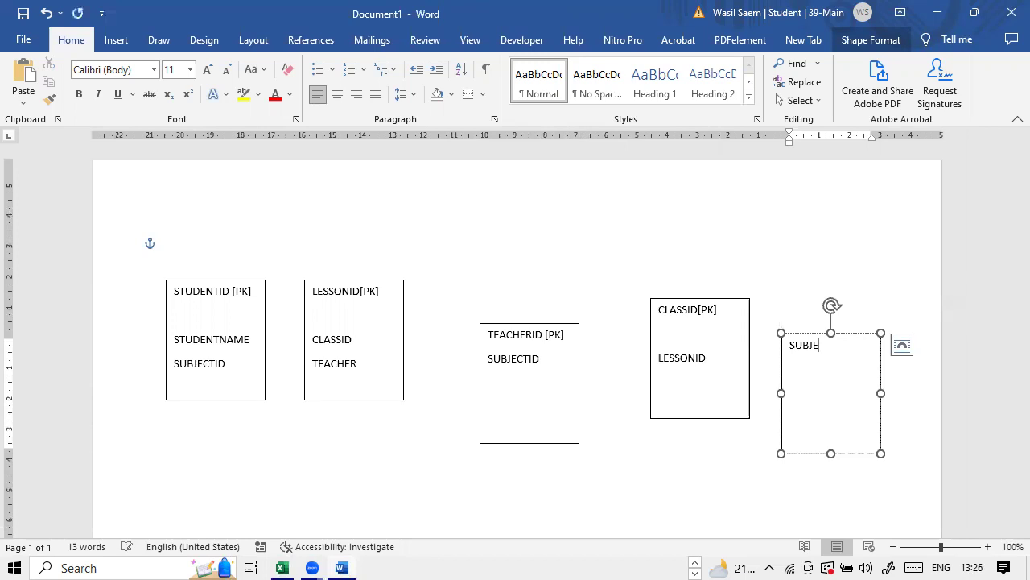
text(CT)
text(ID)
text( [P)
text(K] )
text(S)
text(TUDEN)
text(TS)
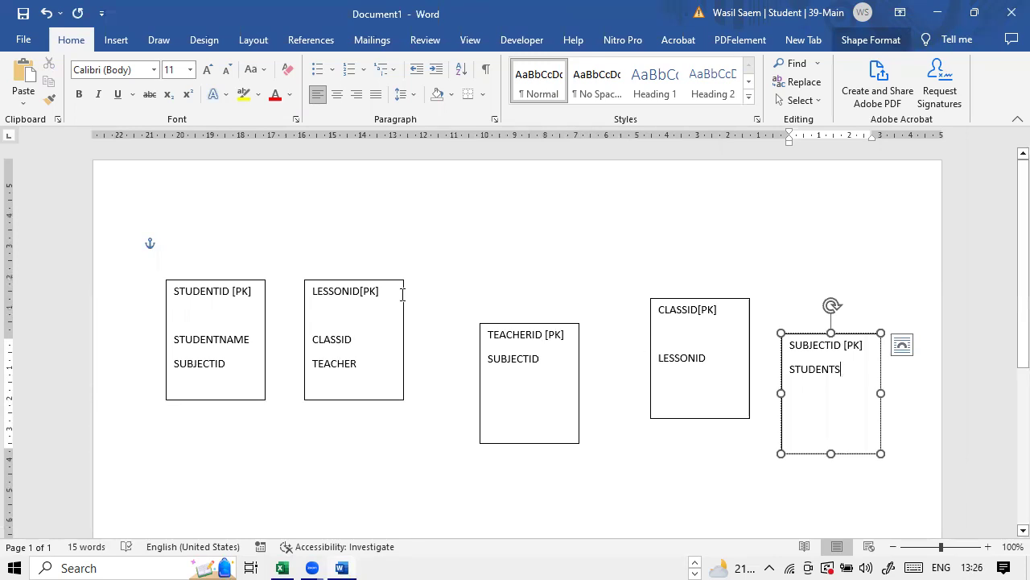
- Move the lesson box below the class box and the subject box into the gap below the student and teacher boxes
scroll(335, 205, down, 1)
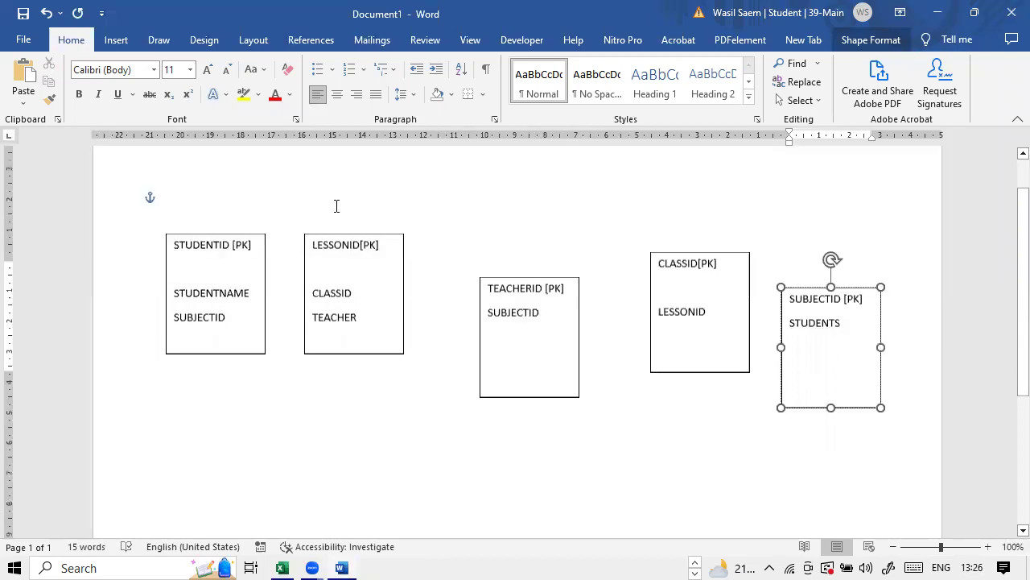
scroll(363, 221, down, 2)
key(ctrl+y)
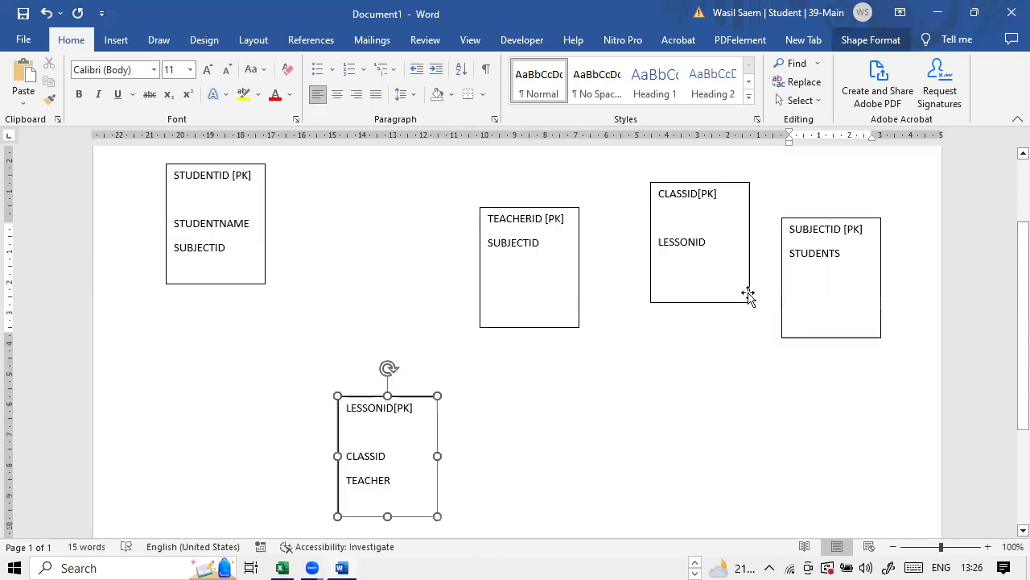
key(ctrl+y)
drag(535, 299, 355, 334)
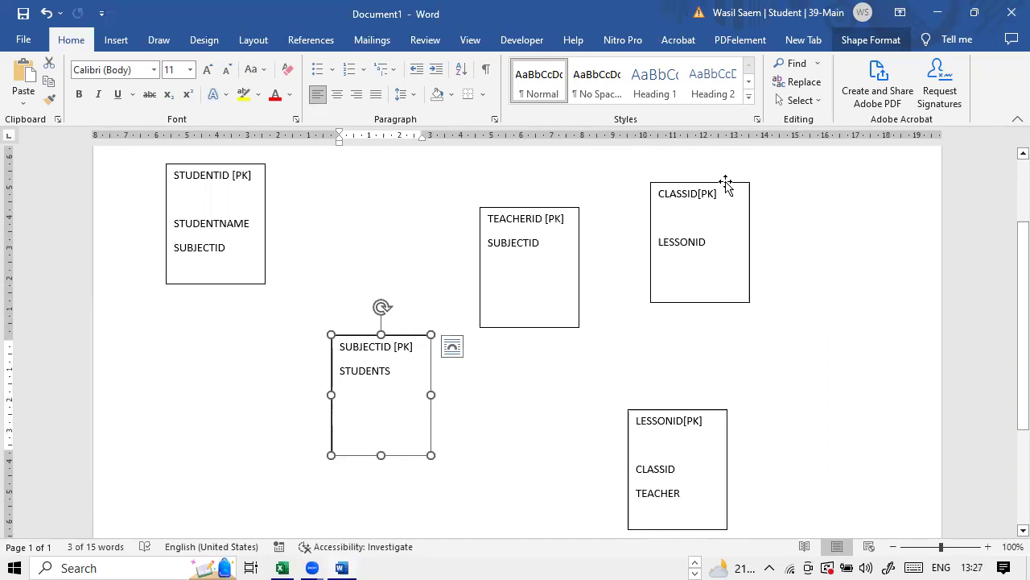
- Move the class box farther right, away from the teacher box, and raise the lesson box slightly
drag(726, 184, 835, 196)
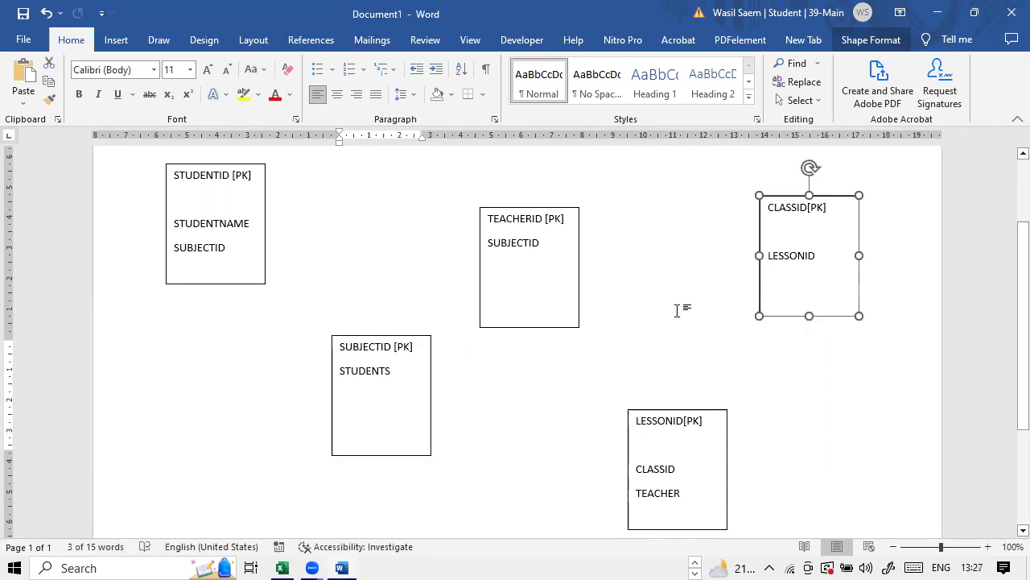
click(355, 313)
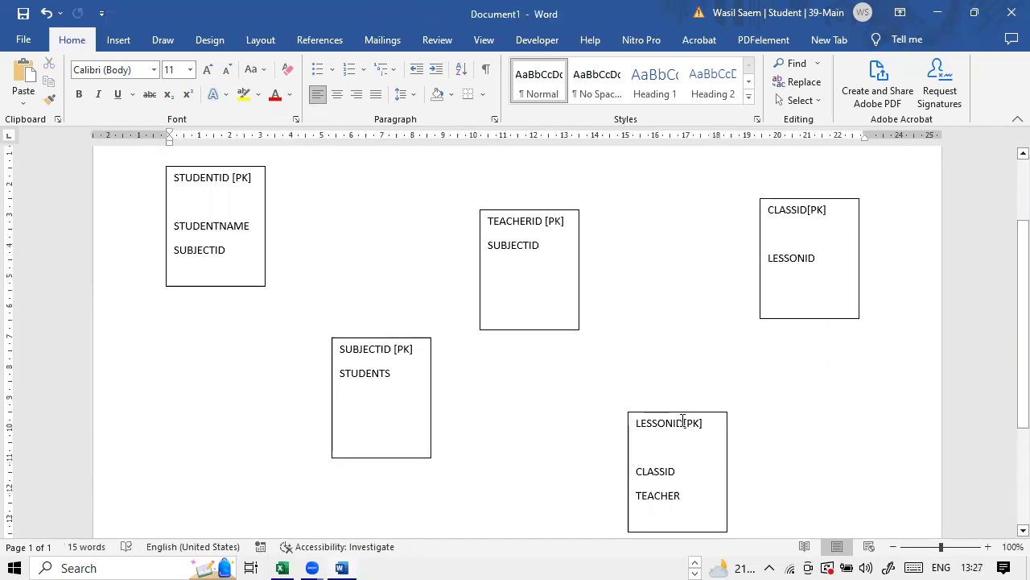
drag(683, 395, 683, 365)
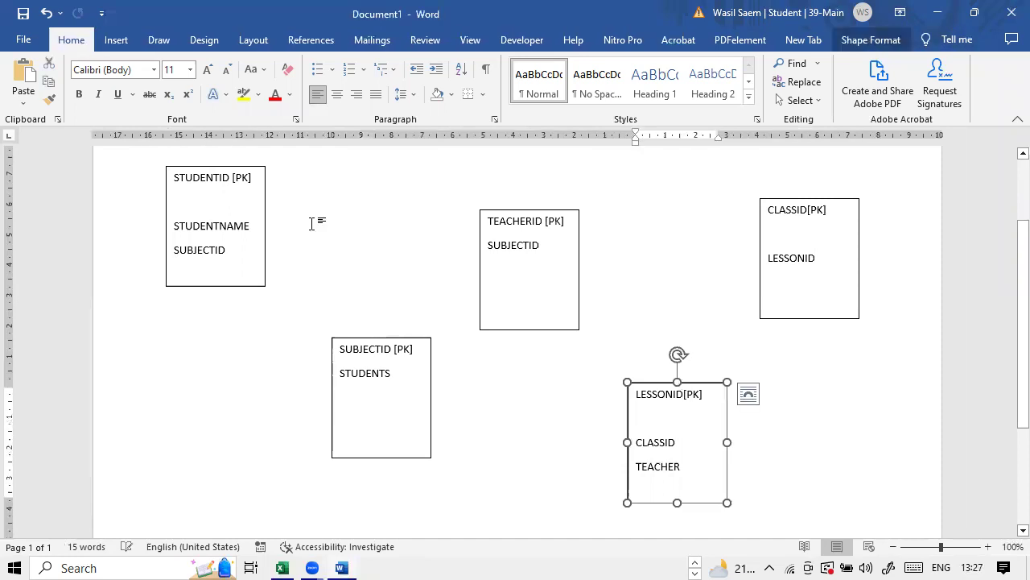
key(Escape)
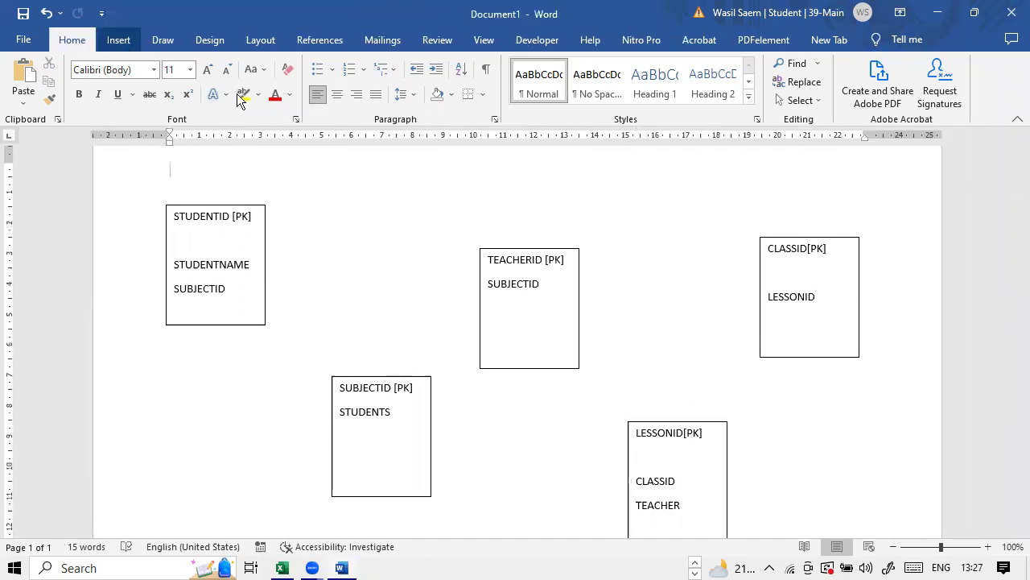
- Draw a Curve line from STUDENTID [PK] to STUDENTS in the subject box, and extend that attribute to STUDENTSID
scroll(238, 63, down, 1)
click(238, 63)
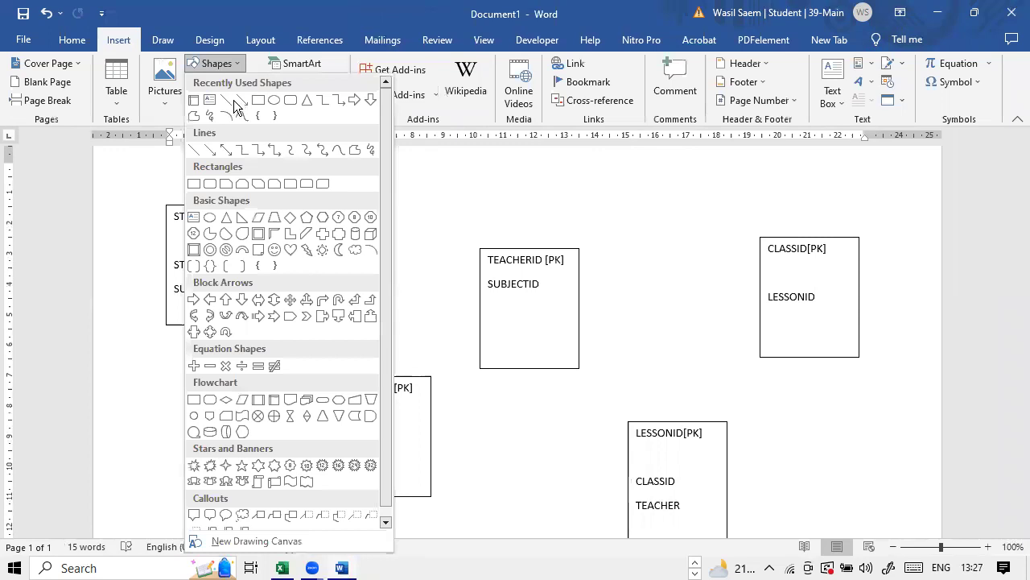
click(244, 118)
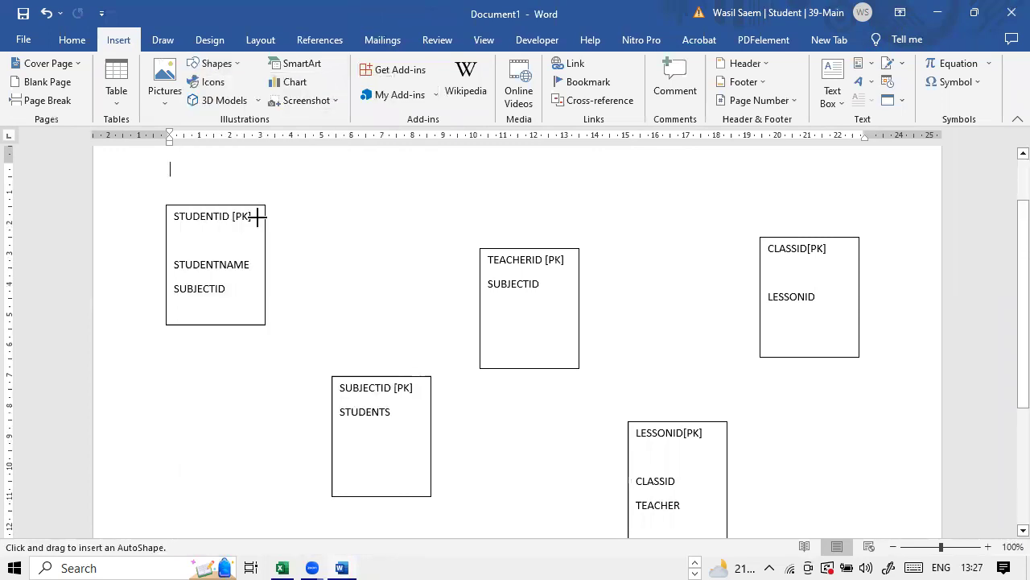
click(260, 215)
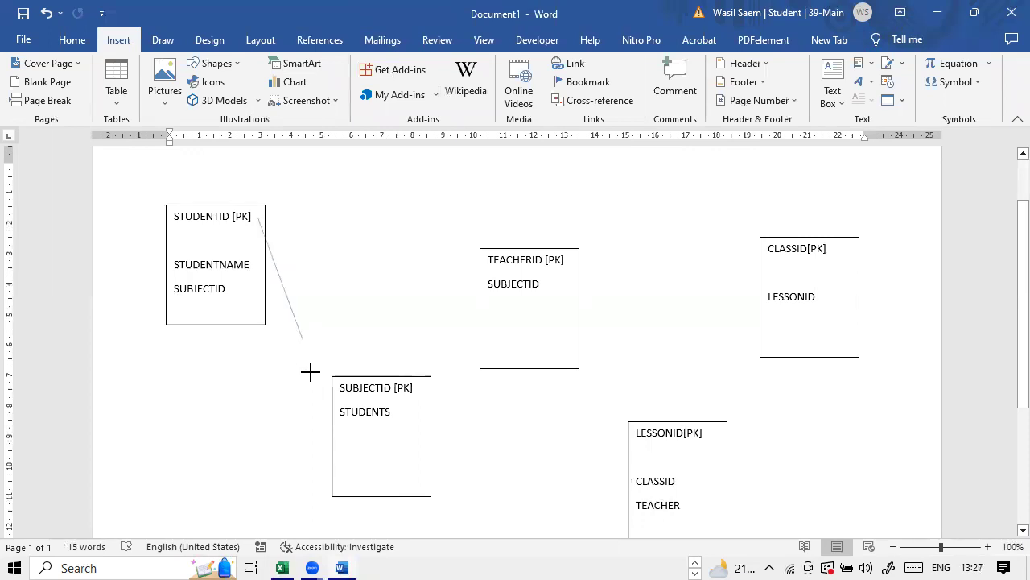
click(330, 388)
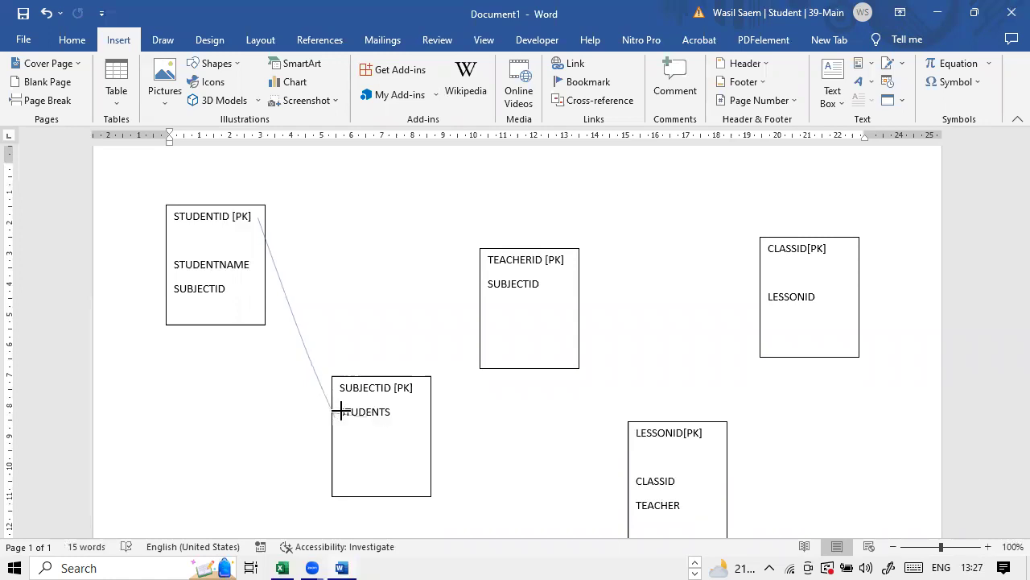
double_click(331, 412)
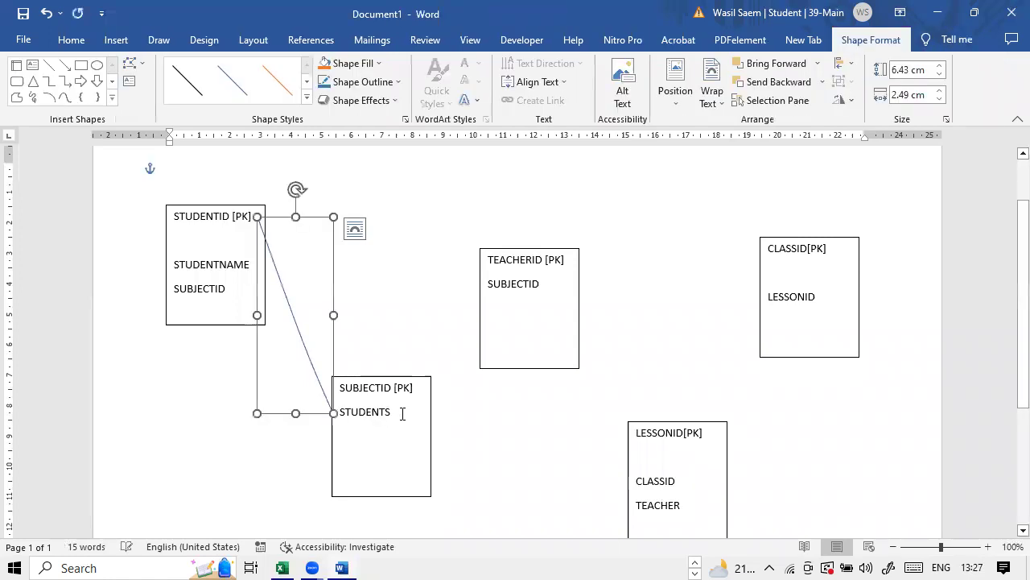
click(393, 412)
text(ID)
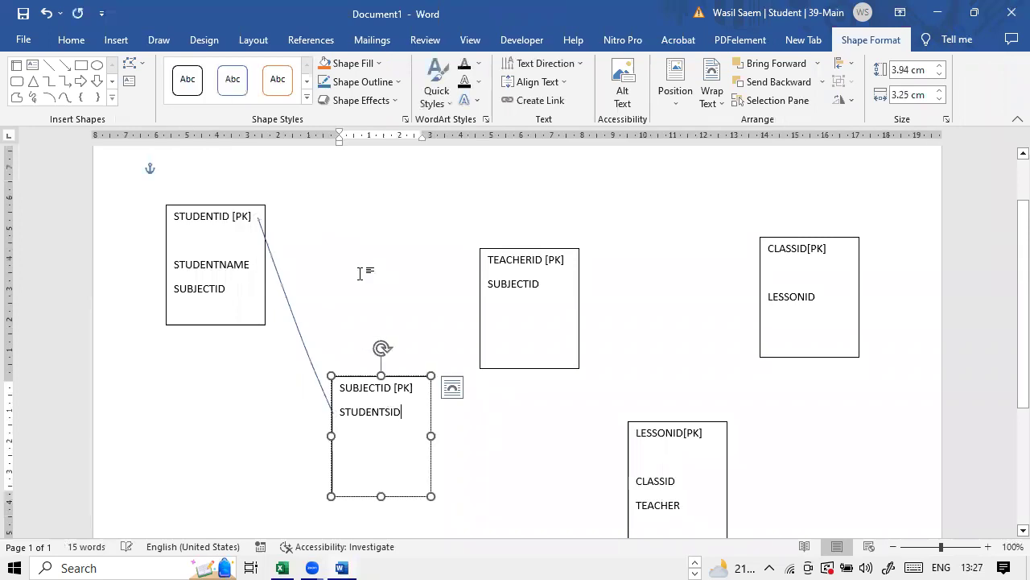
- Draw a Curve line from SUBJECTID [PK] in the subject box to SUBJECTID in the teacher box
click(116, 40)
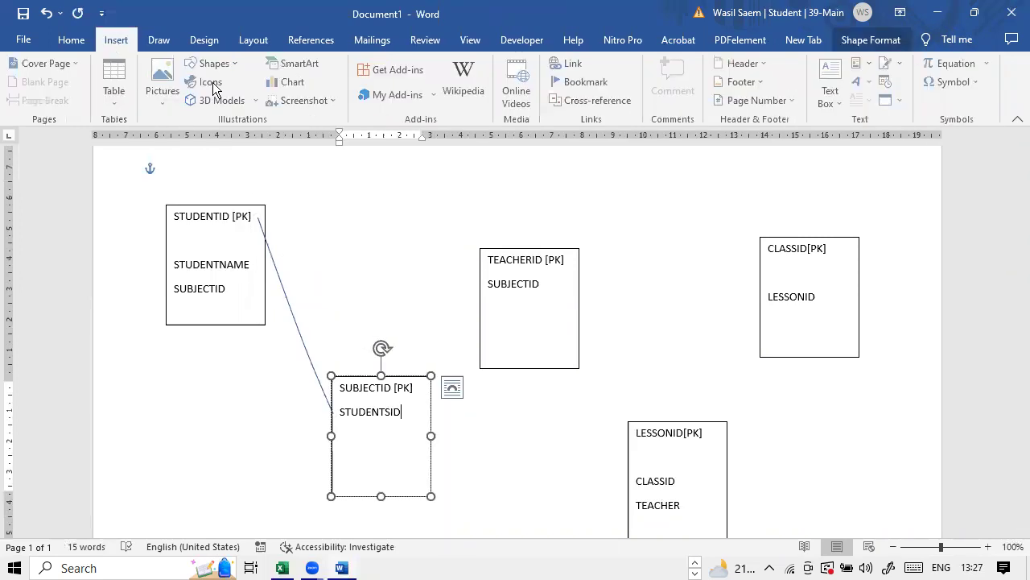
click(228, 65)
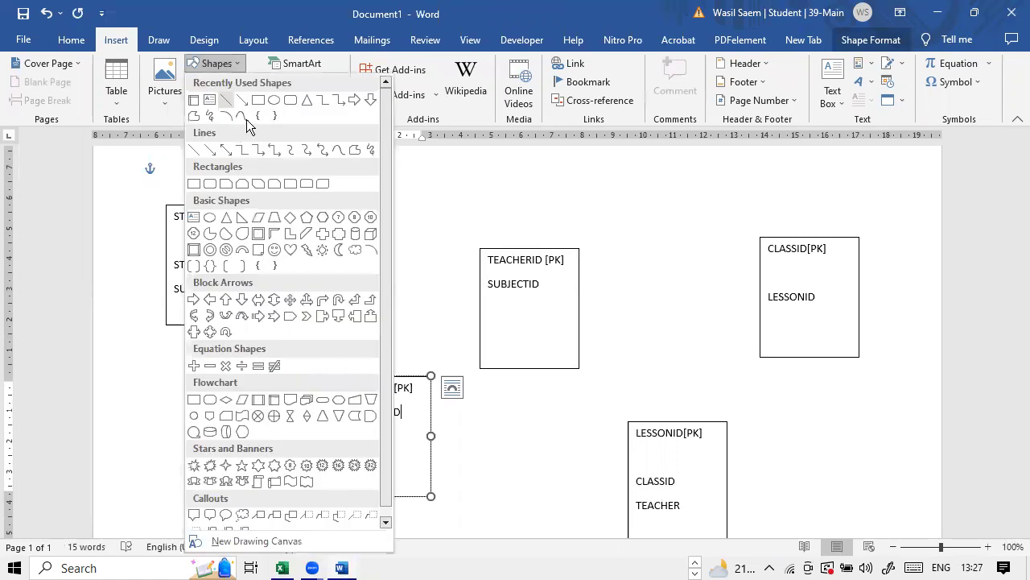
click(245, 117)
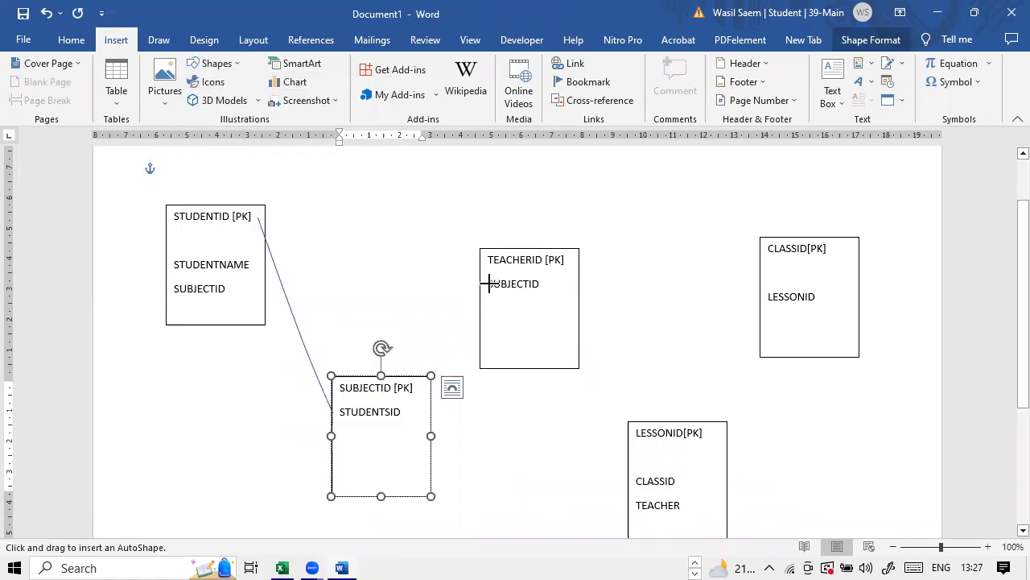
drag(418, 380, 487, 288)
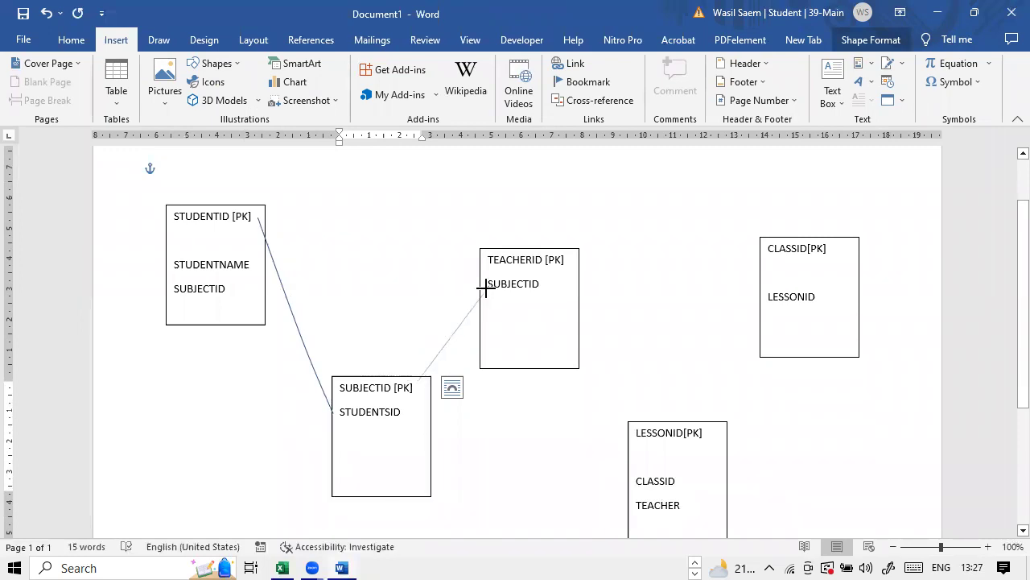
click(486, 289)
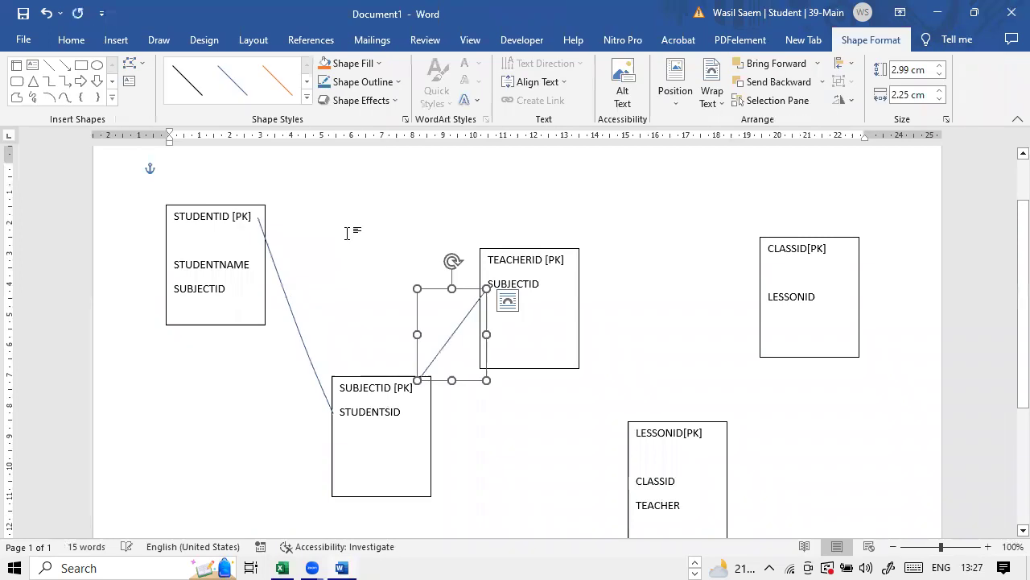
click(208, 173)
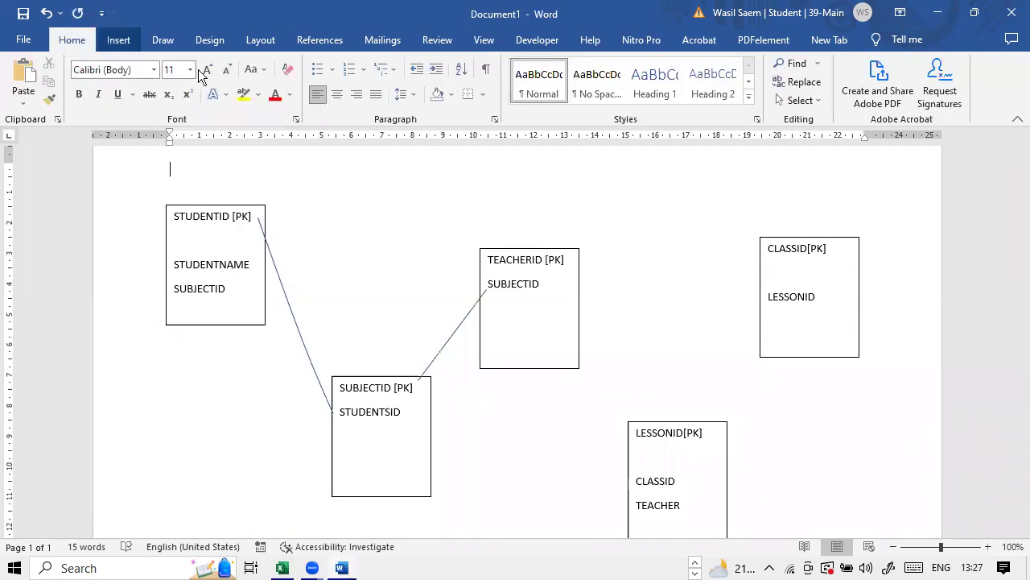
- Draw a Curve line from CLASSID[PK] in the class box to CLASSID in the lesson box
click(223, 66)
click(243, 117)
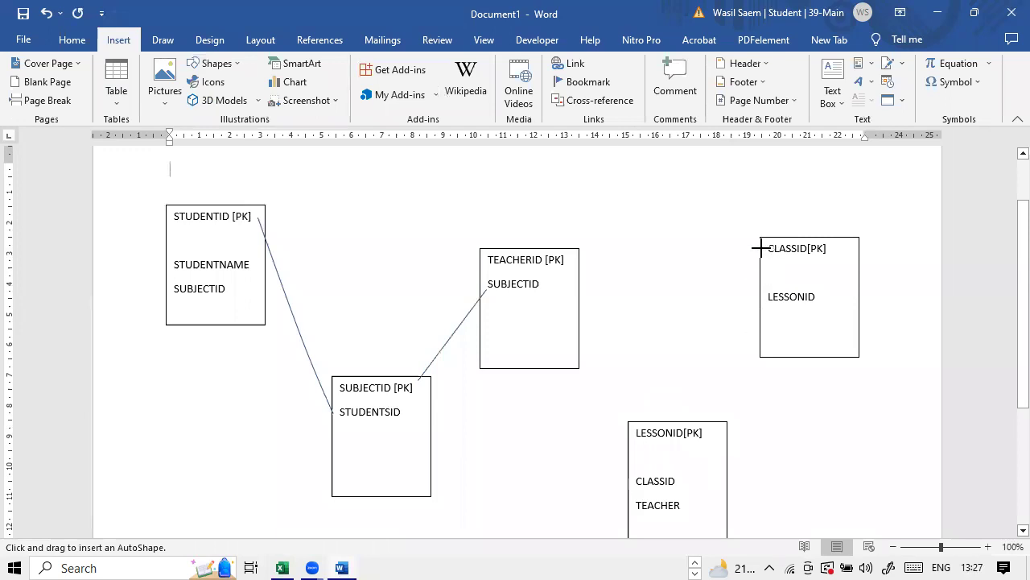
mouse_move(761, 251)
mouse_down()
mouse_move(727, 361)
mouse_move(731, 453)
mouse_move(726, 435)
mouse_up()
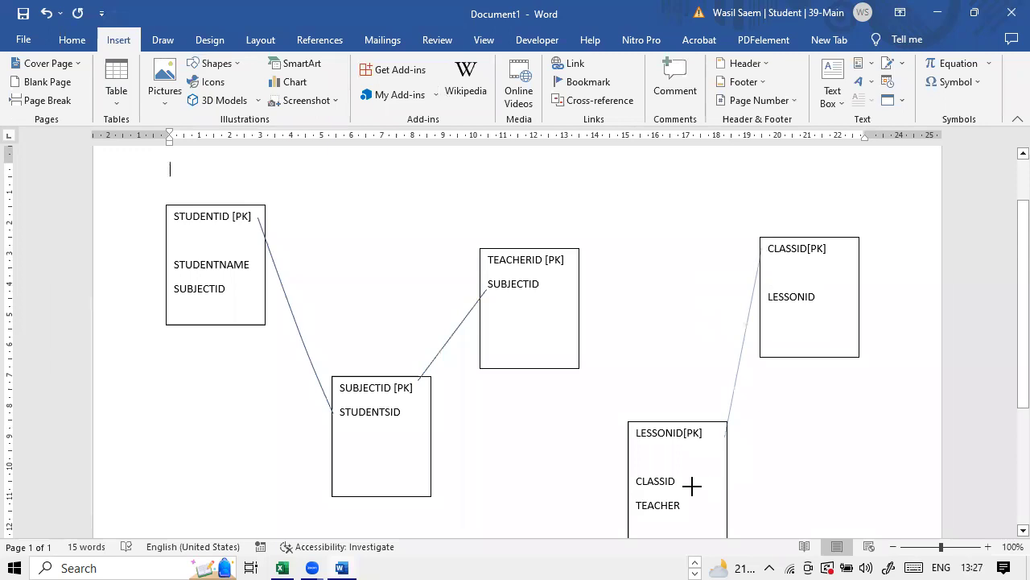
drag(685, 480, 681, 481)
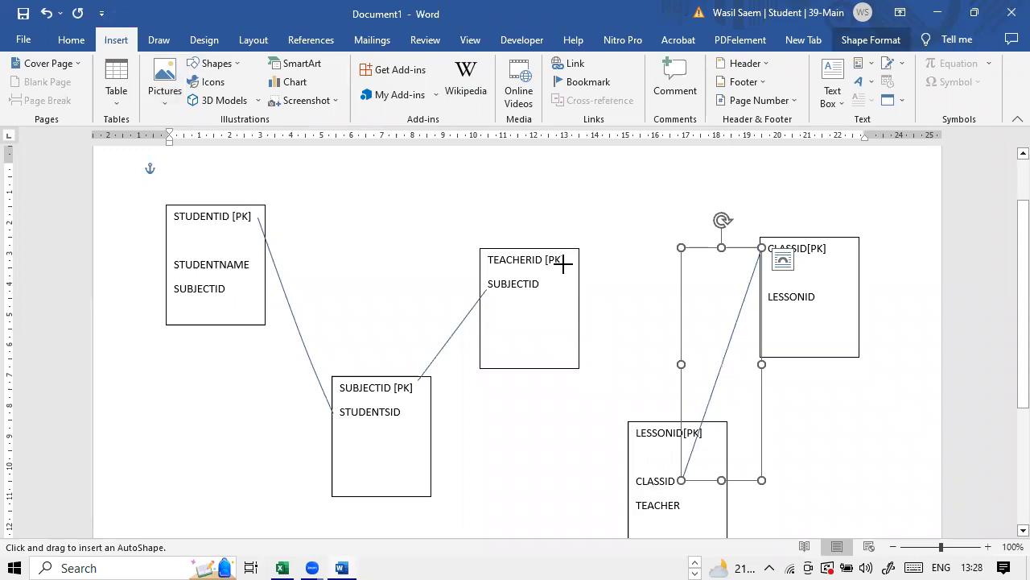
- Draw a Curve line from TEACHERID [PK] in the teacher box to TEACHER in the lesson box
drag(595, 396, 631, 505)
click(785, 457)
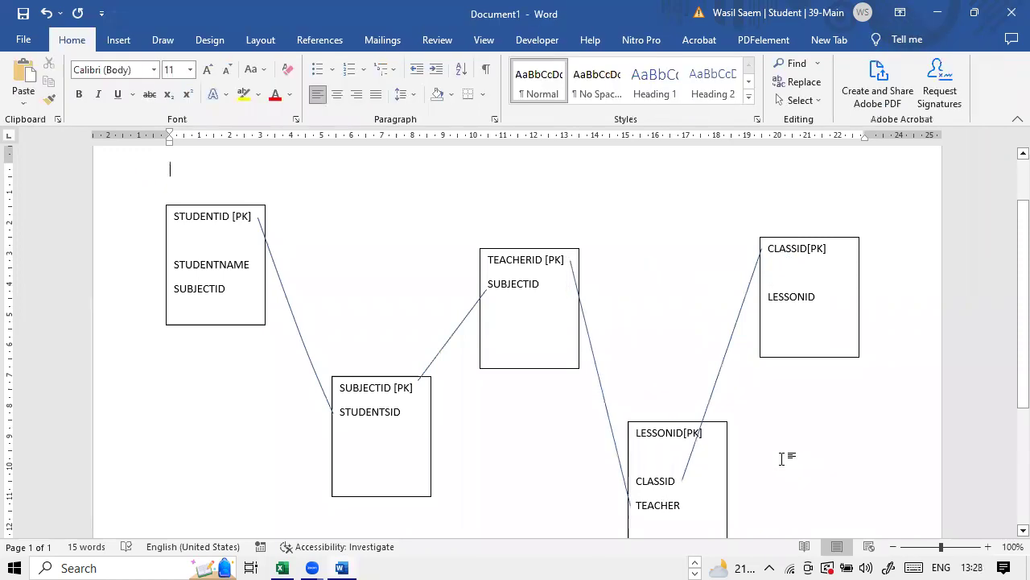
scroll(781, 459, down, 2)
scroll(781, 458, up, 1)
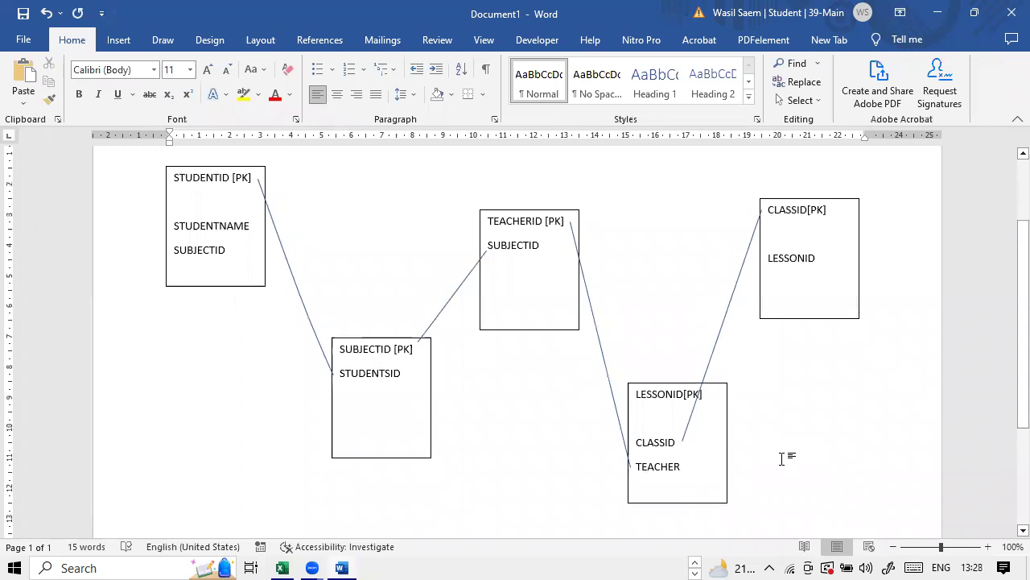
scroll(644, 419, down, 4)
scroll(451, 467, down, 1)
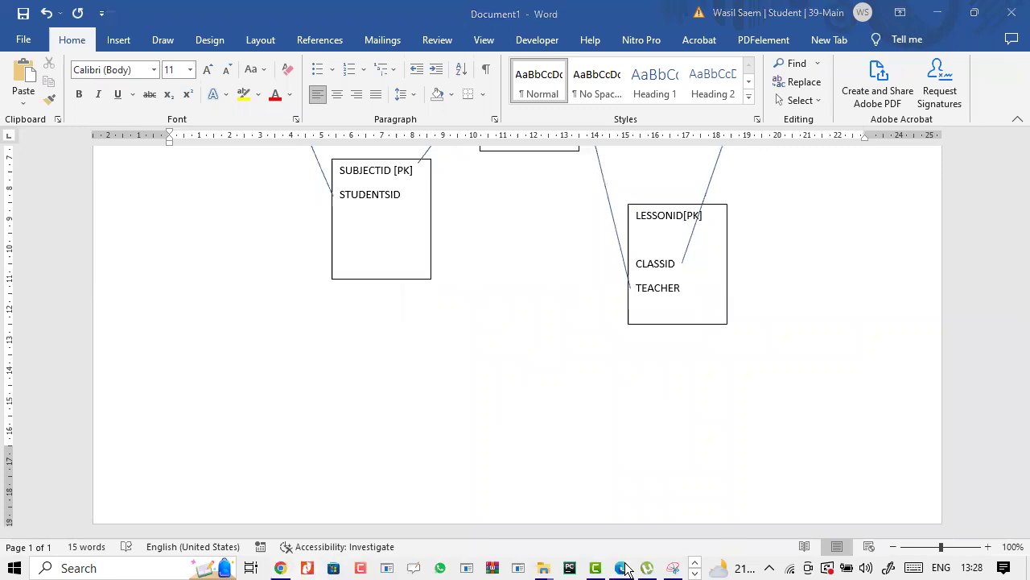
- Switch to the question paper 9626_m22_qp_02.pdf in Edge and read the end of task 1 and the task 2 instructions
click(625, 568)
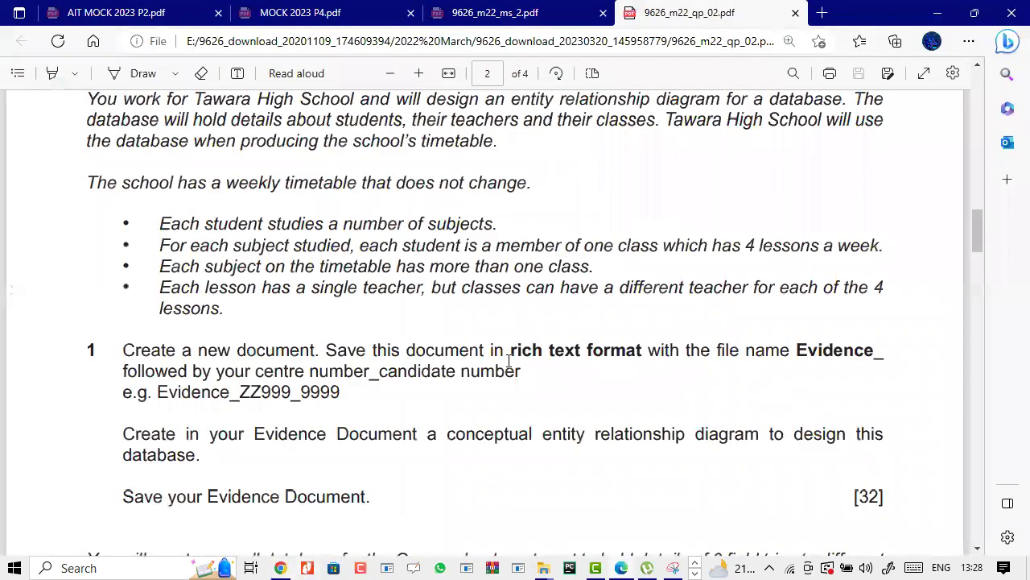
scroll(433, 355, down, 1)
drag(802, 362, 449, 364)
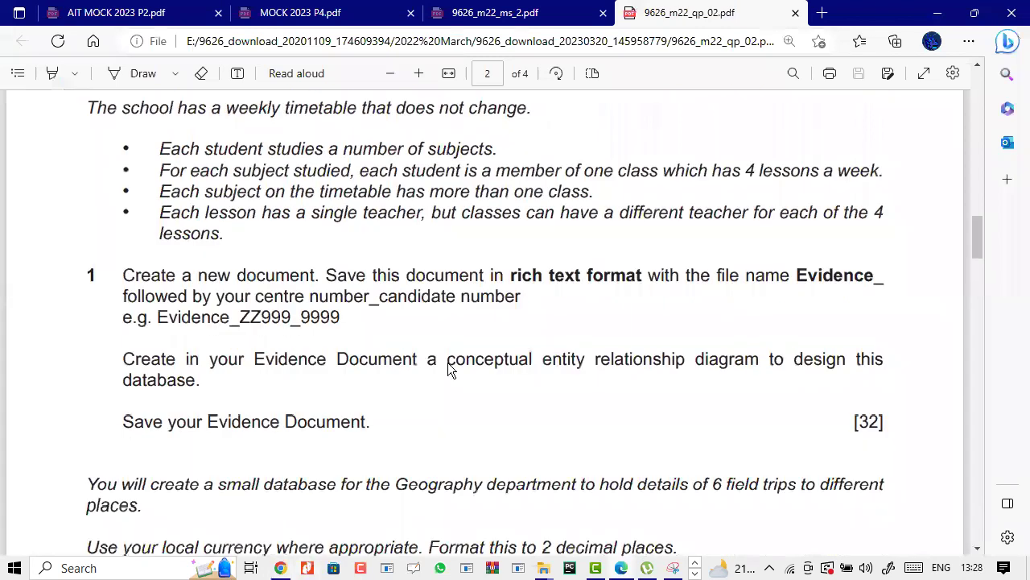
click(359, 355)
scroll(359, 355, down, 2)
scroll(359, 355, down, 3)
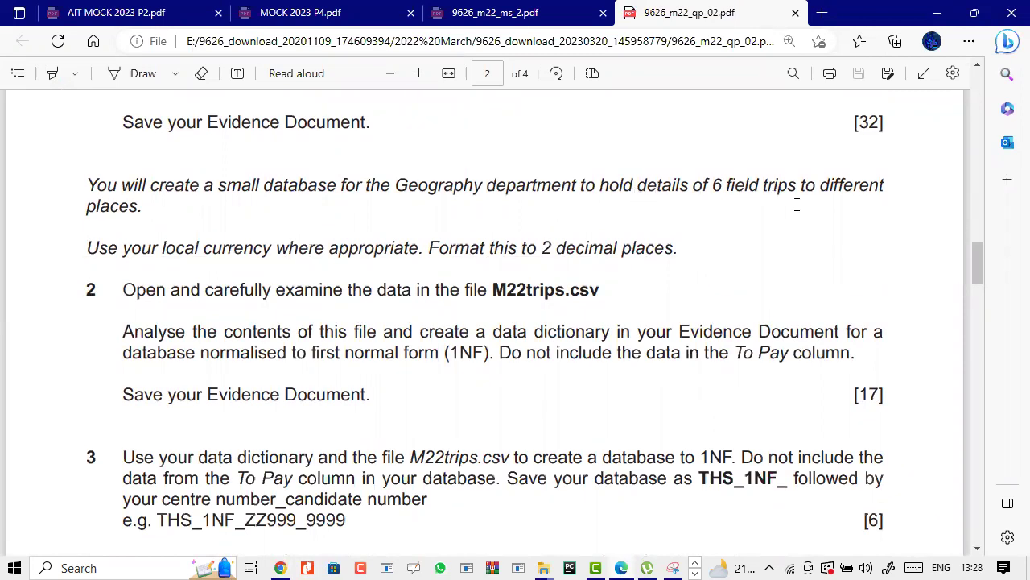
drag(90, 245, 418, 250)
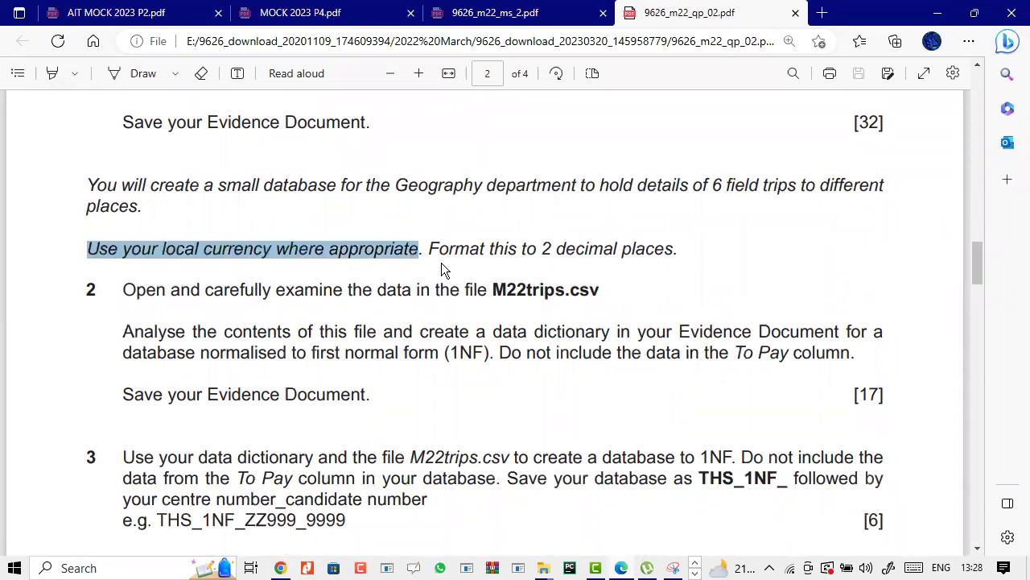
click(627, 259)
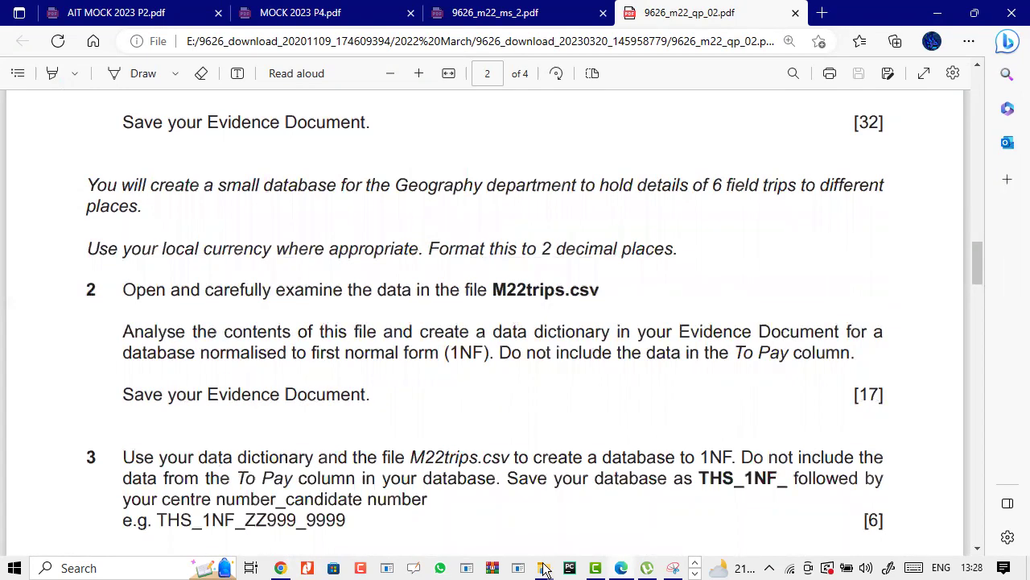
- Open M22trips from the confidential source files folder inside 9626_m22_sf_02 in File Explorer
mouse_move(544, 569)
click(785, 499)
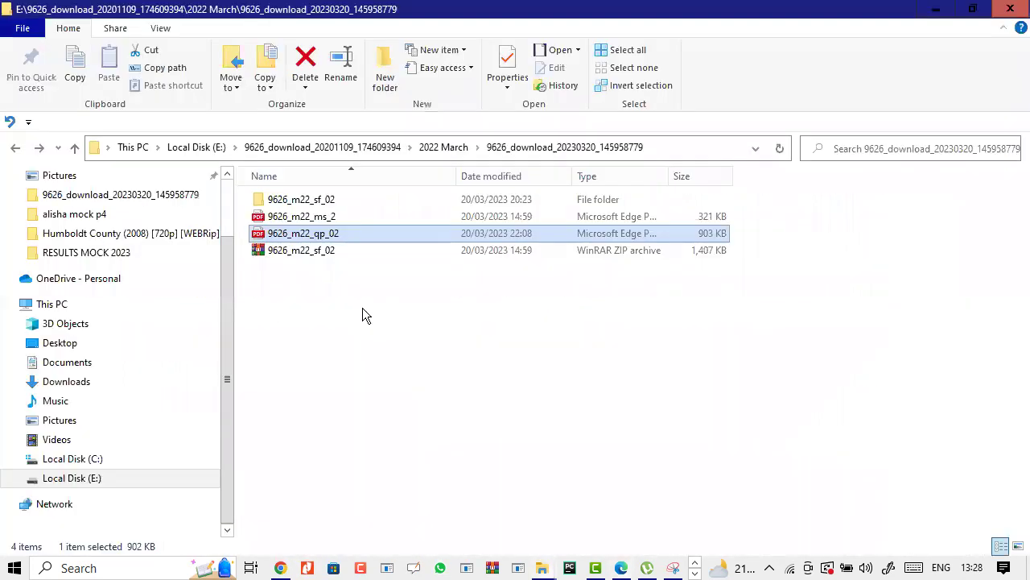
double_click(349, 198)
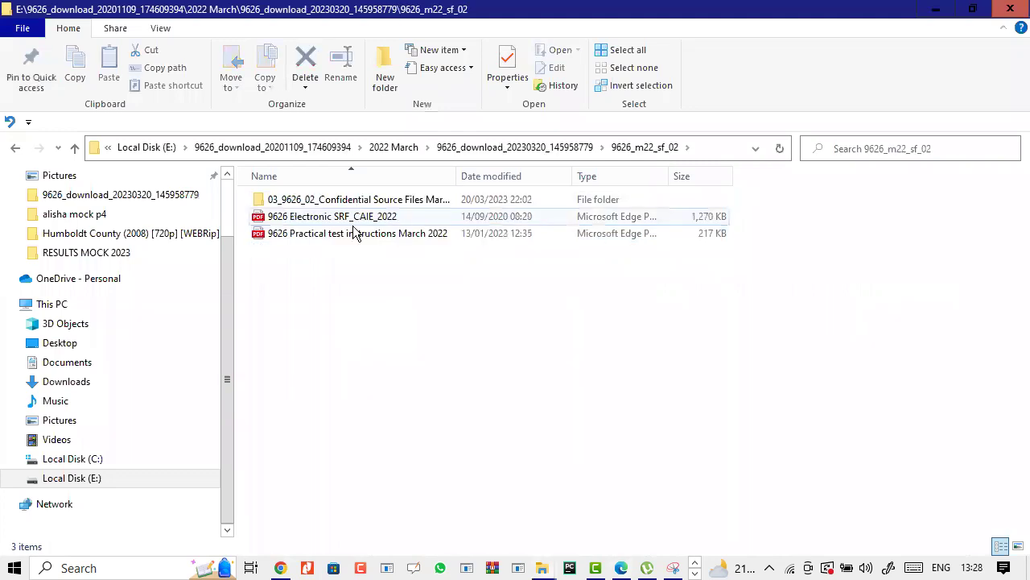
key(alt+Right)
double_click(327, 233)
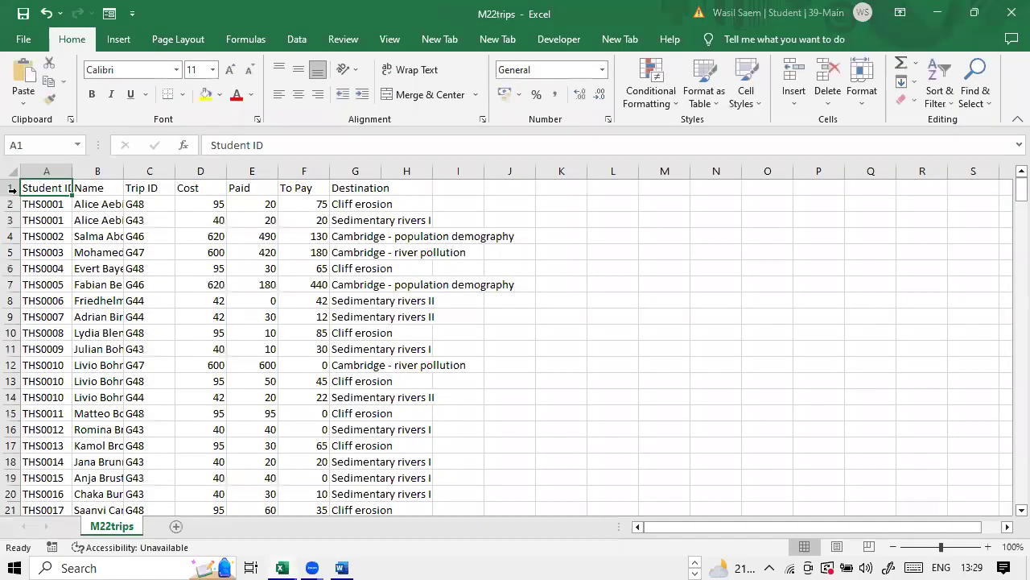
- Autofit all column widths in the M22trips sheet
key(ctrl+a)
double_click(72, 166)
click(197, 272)
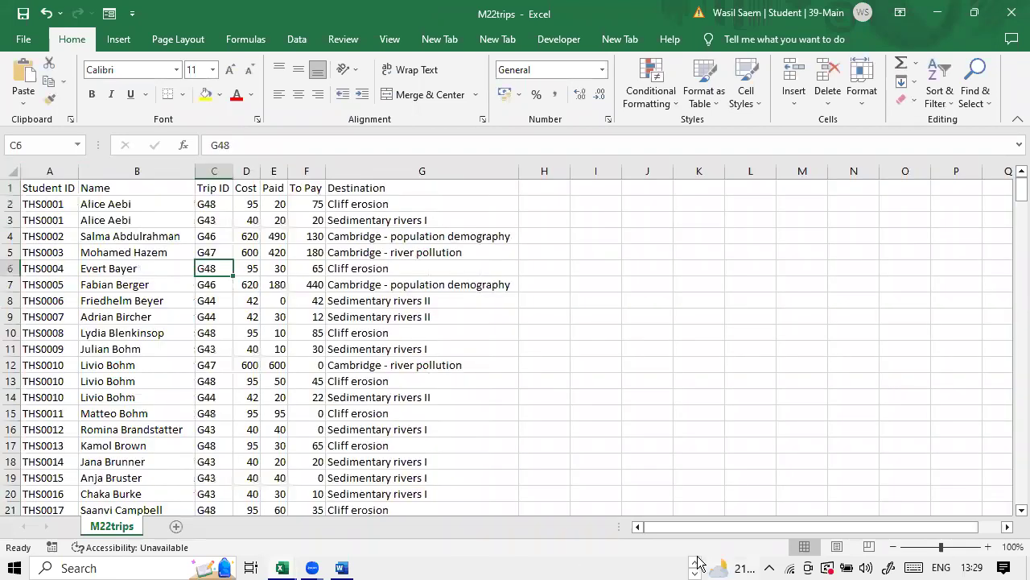
- Examine the field headings in row 1 and the entries in the Name column for non-atomic data
click(471, 563)
click(618, 568)
click(10, 187)
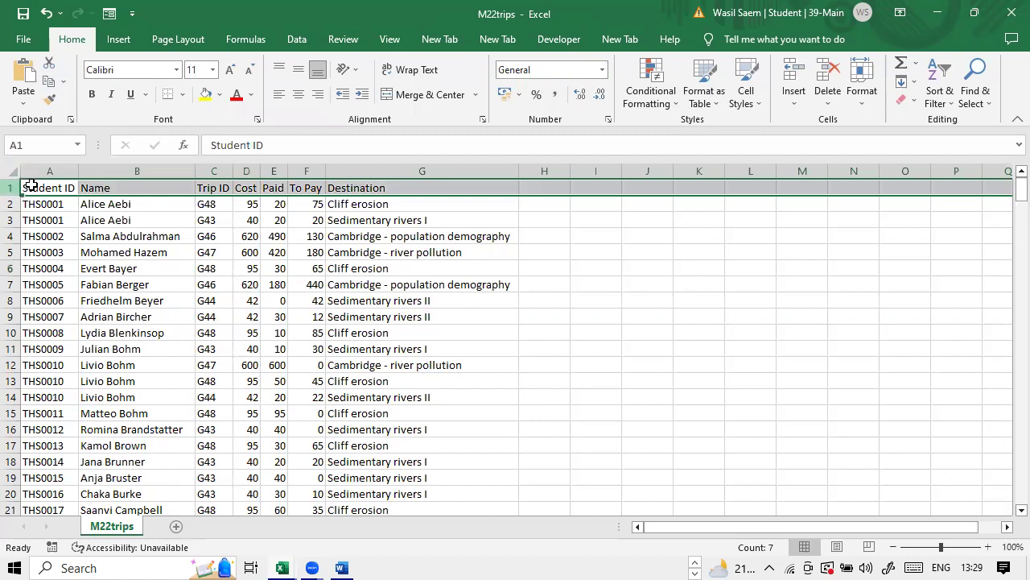
click(345, 307)
click(167, 192)
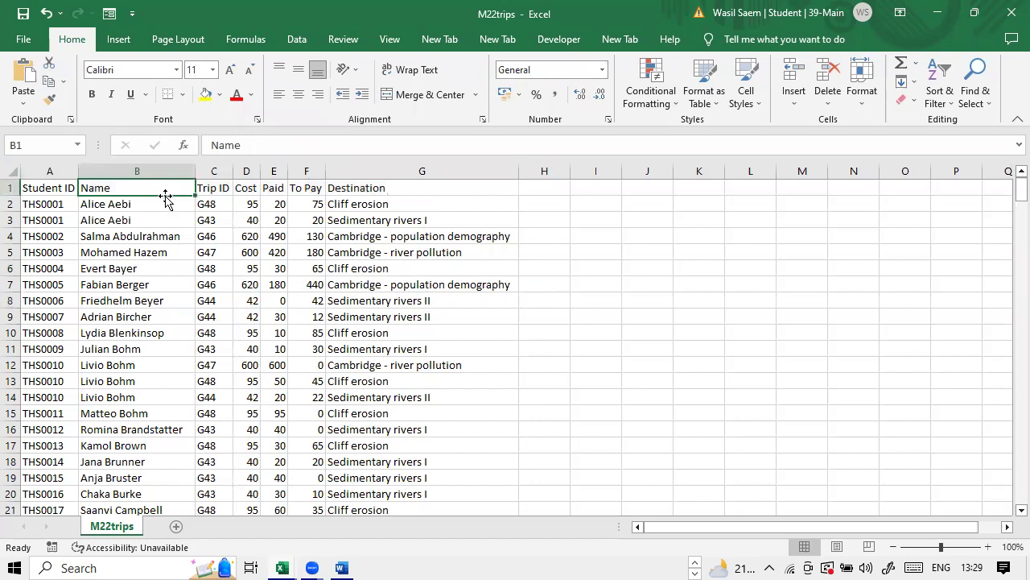
click(134, 221)
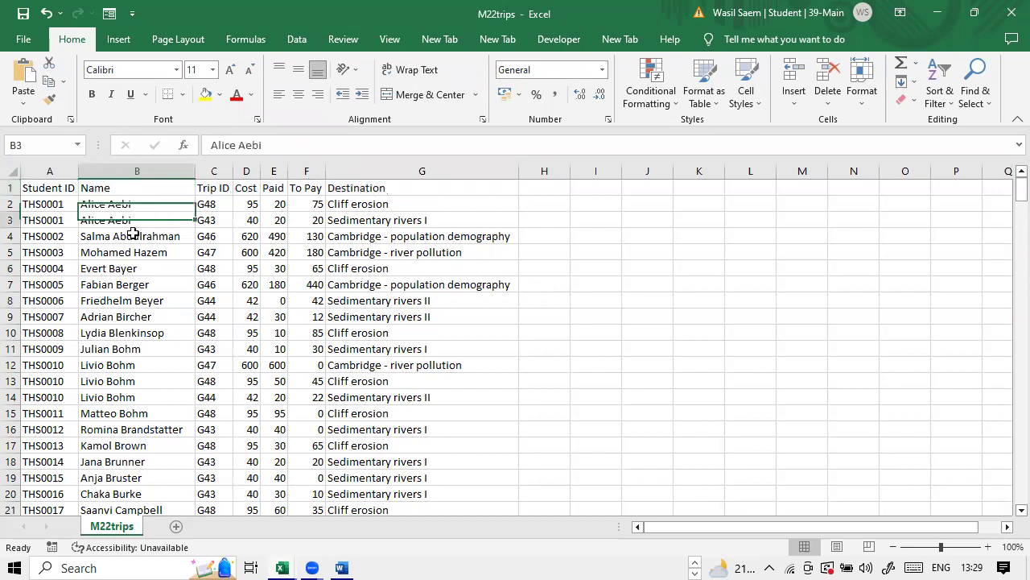
key(ctrl+Up)
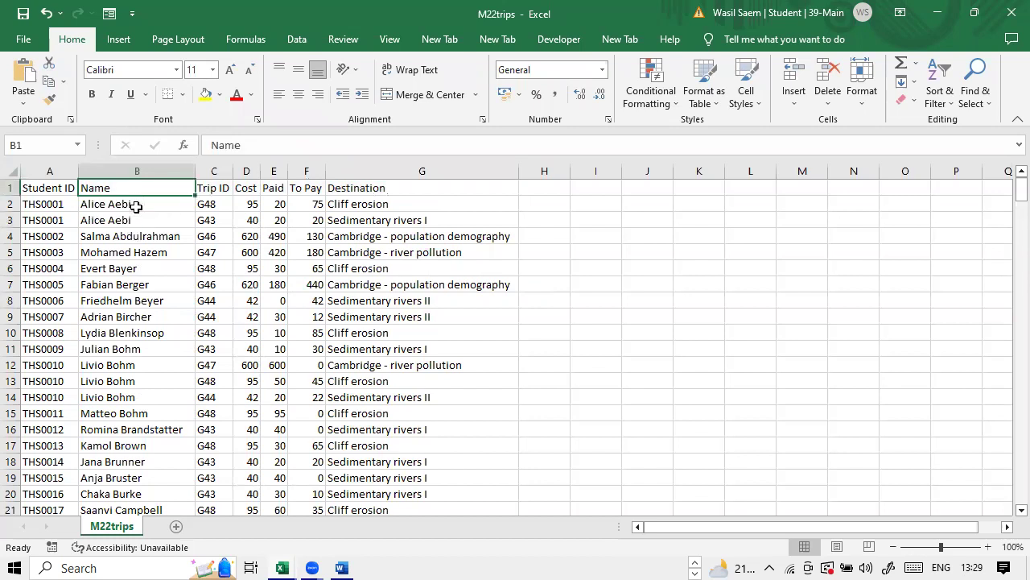
click(136, 207)
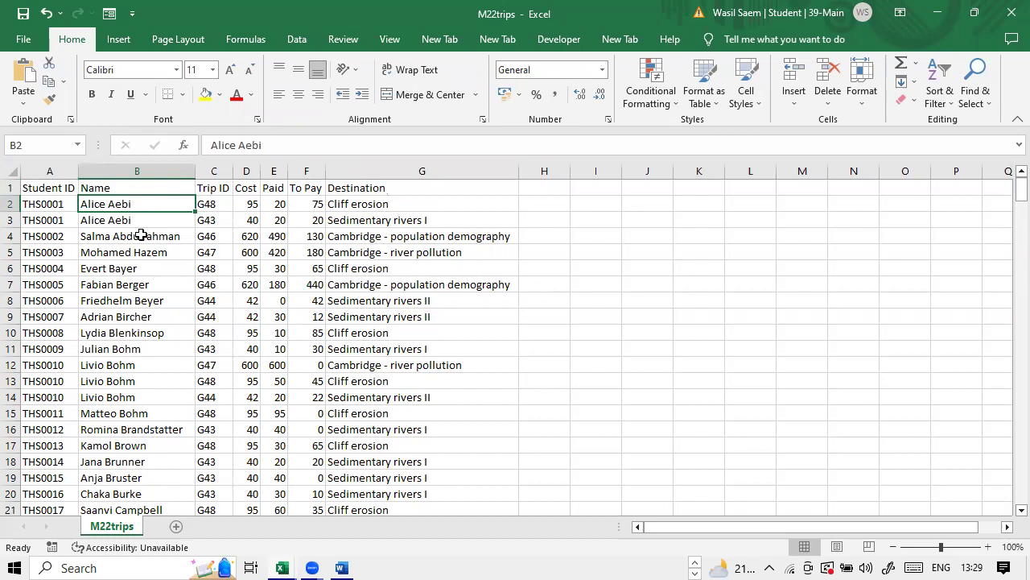
click(142, 232)
click(120, 207)
- Copy the whole Name column, B1 to B270, into column H starting at H1, and autofit that column
drag(133, 185, 147, 474)
right_click(147, 475)
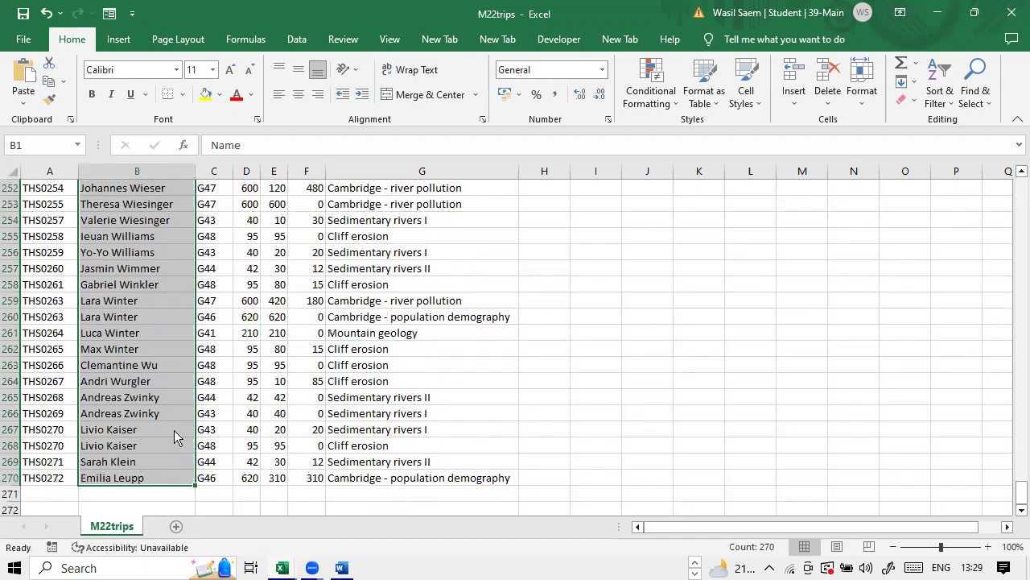
key(Return)
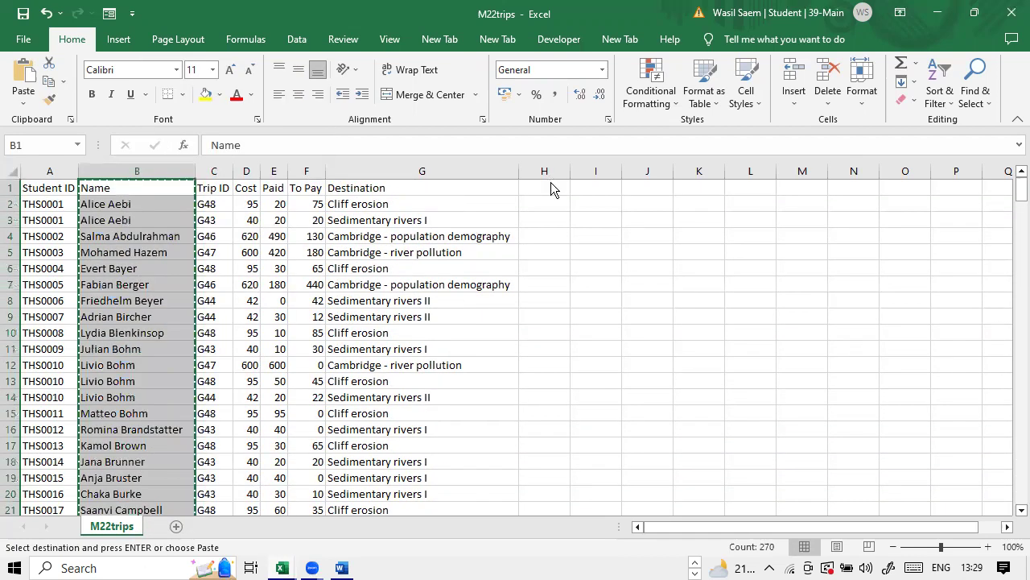
right_click(552, 187)
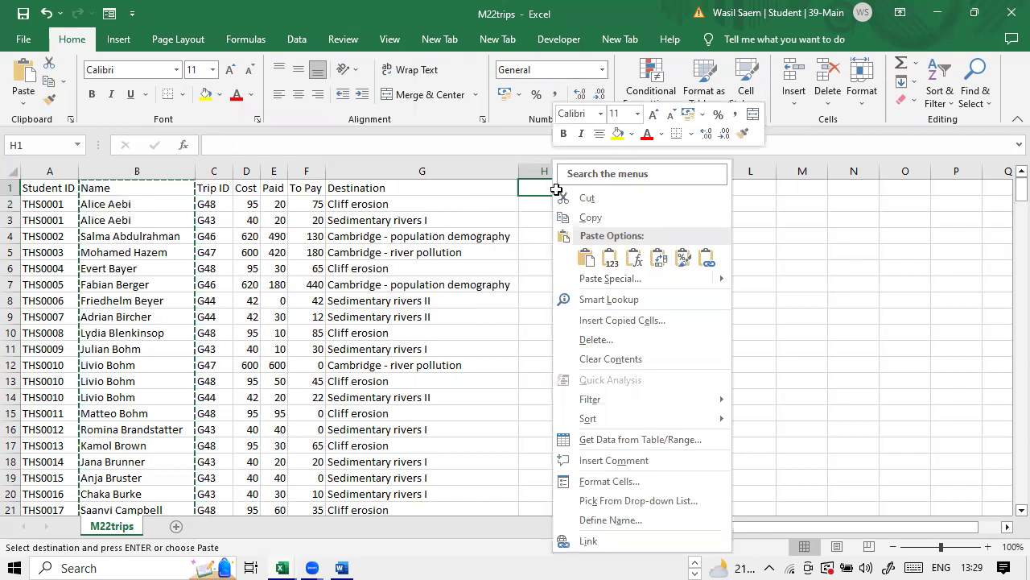
click(585, 257)
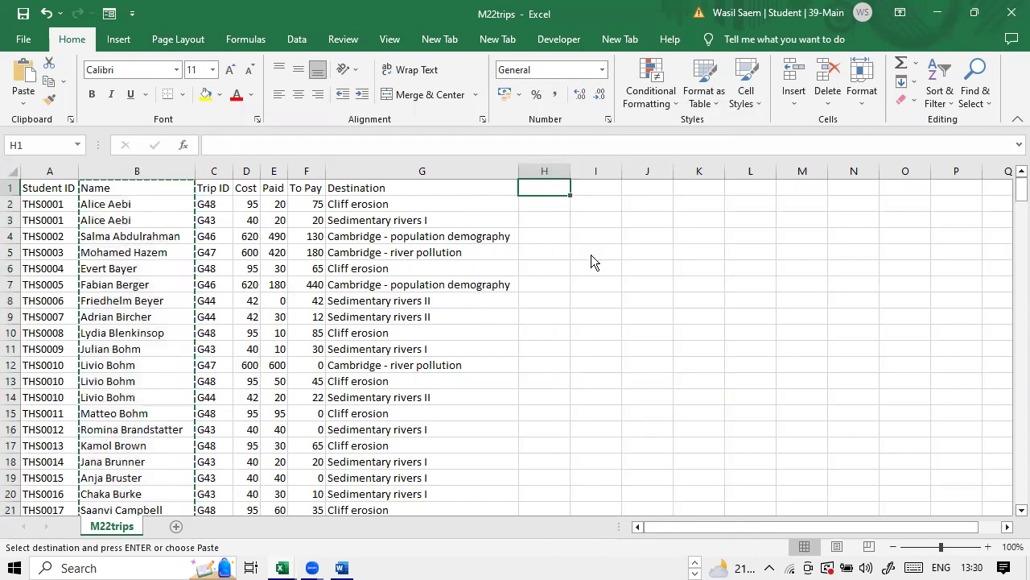
double_click(574, 172)
- Split the full names in H2:H270 into two columns with Text to Columns, delimited by Space only instead of Tab
click(570, 200)
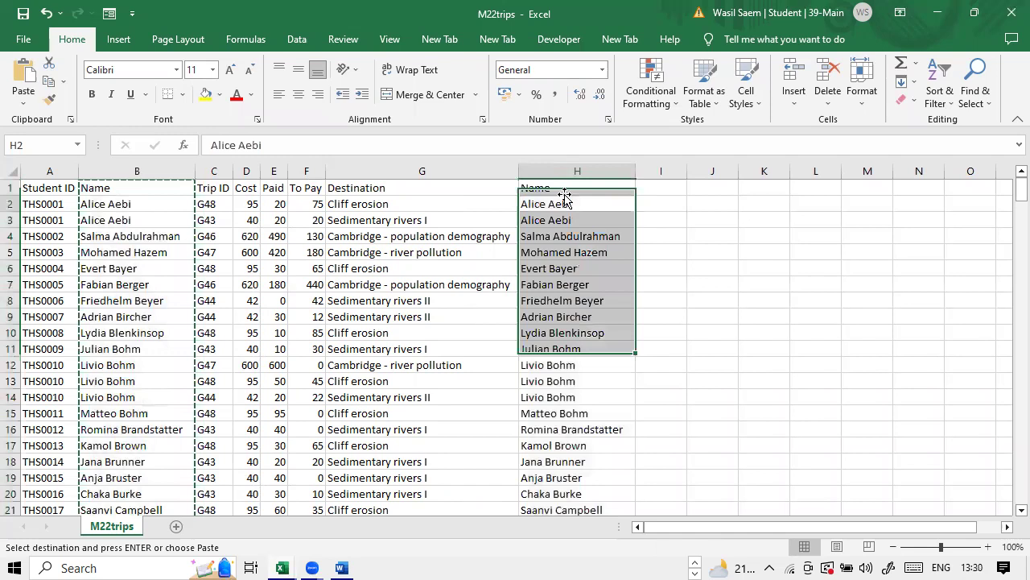
drag(556, 268, 572, 478)
click(297, 39)
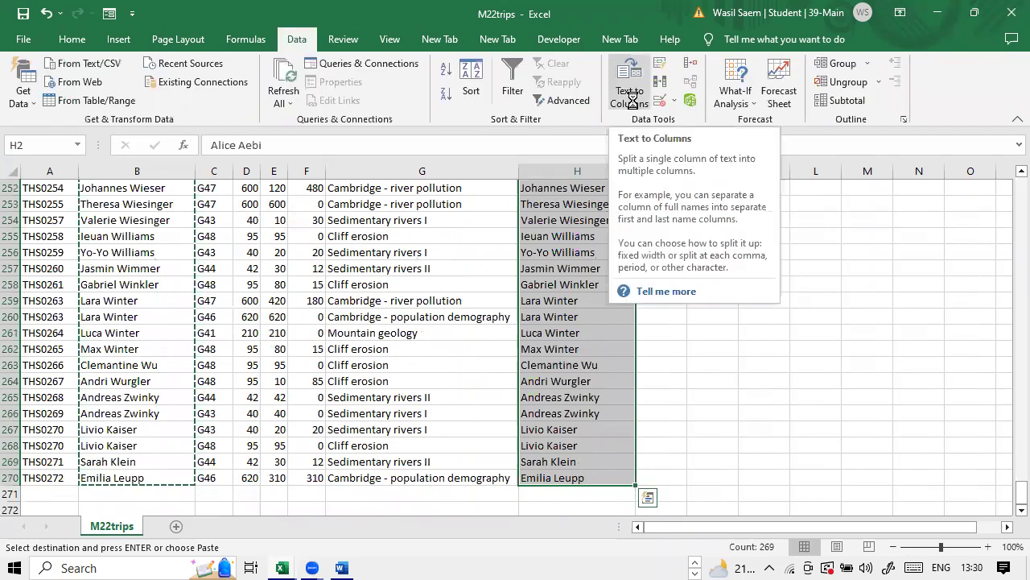
click(634, 101)
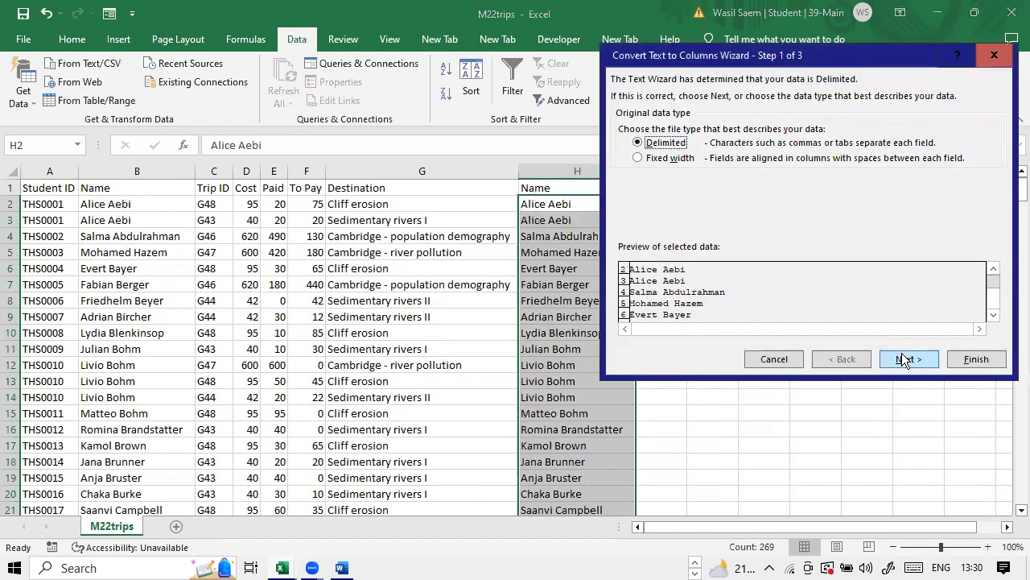
click(901, 355)
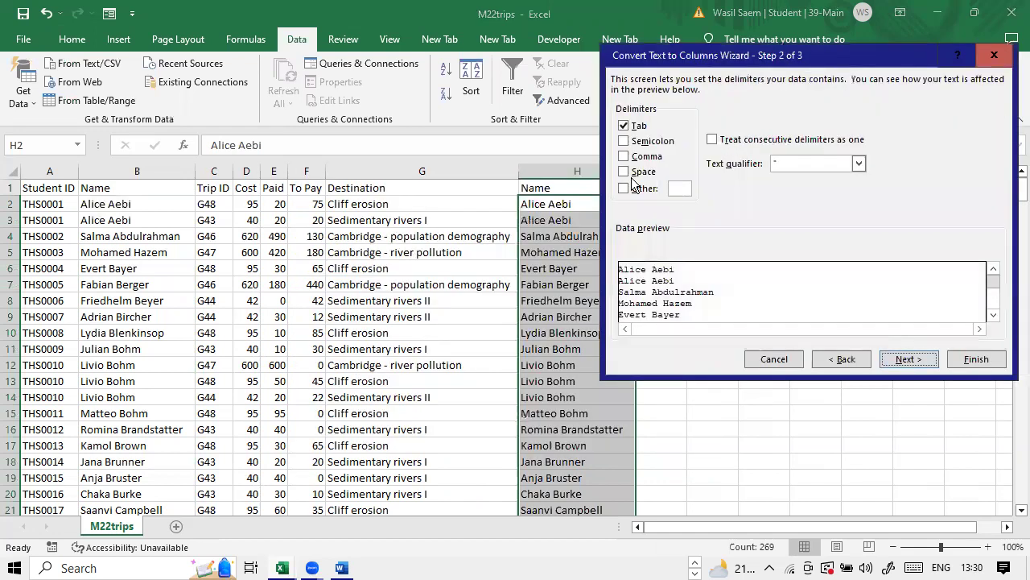
click(624, 172)
click(624, 126)
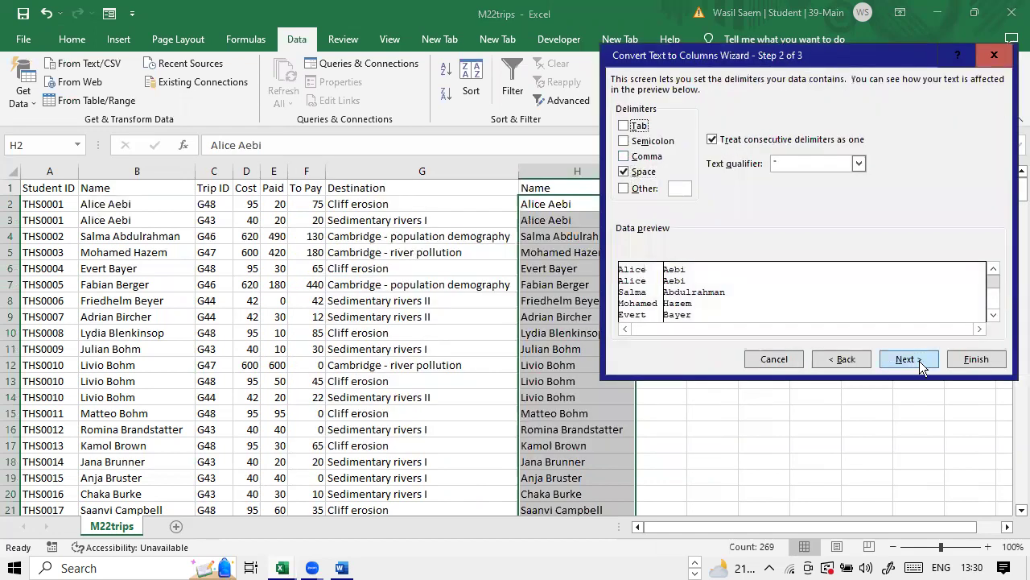
click(885, 359)
key(Return)
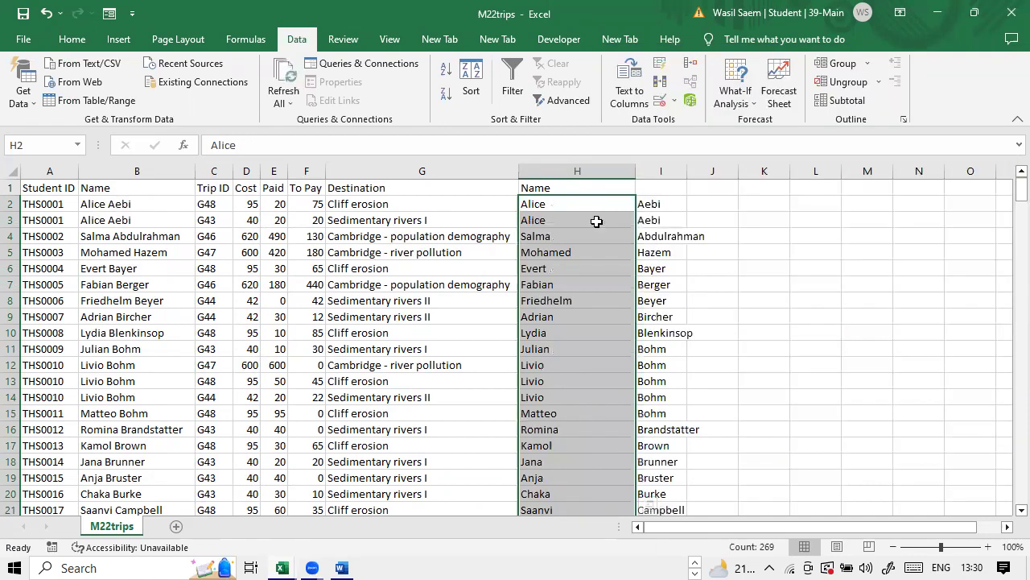
- Enter the headings FIRSTNAME in H1 and LASTNAME in I1, and autofit column I
key(Up)
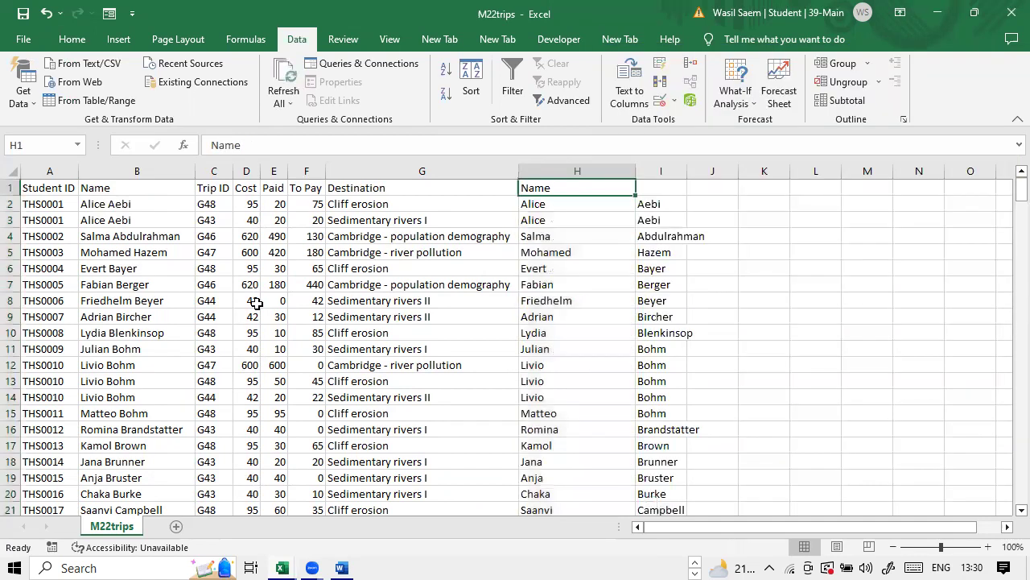
text(FIRST)
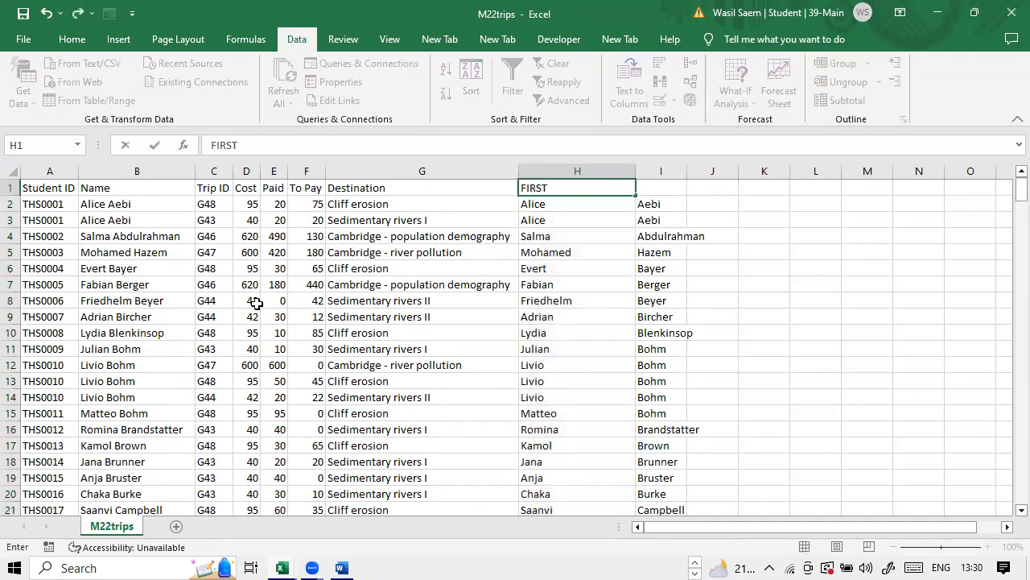
text(NAME)
key(Tab)
text(L)
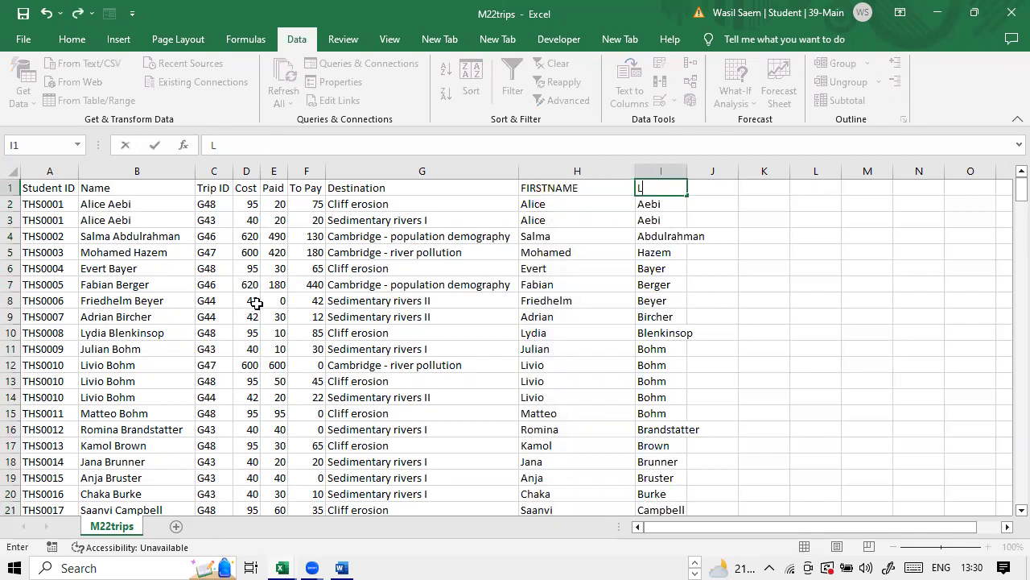
text(ASTNAME)
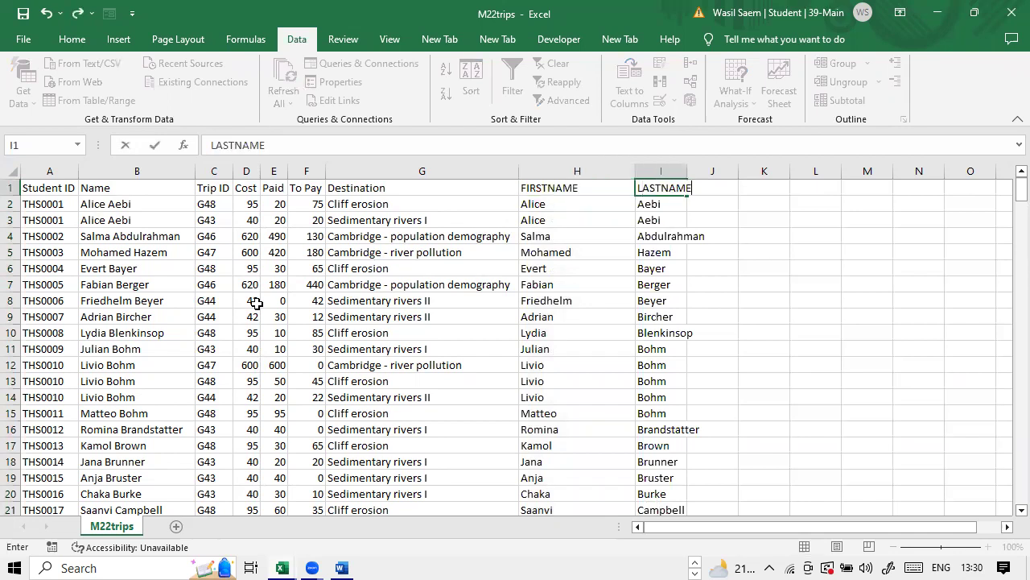
double_click(687, 170)
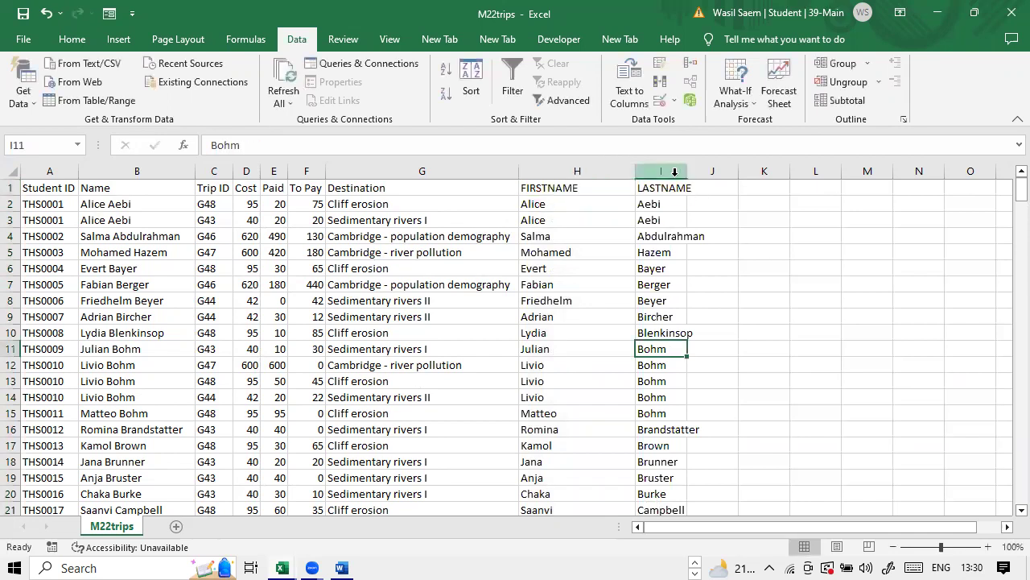
- Delete the original Name column B and look through the remaining field headings in row 1
right_click(109, 171)
click(148, 331)
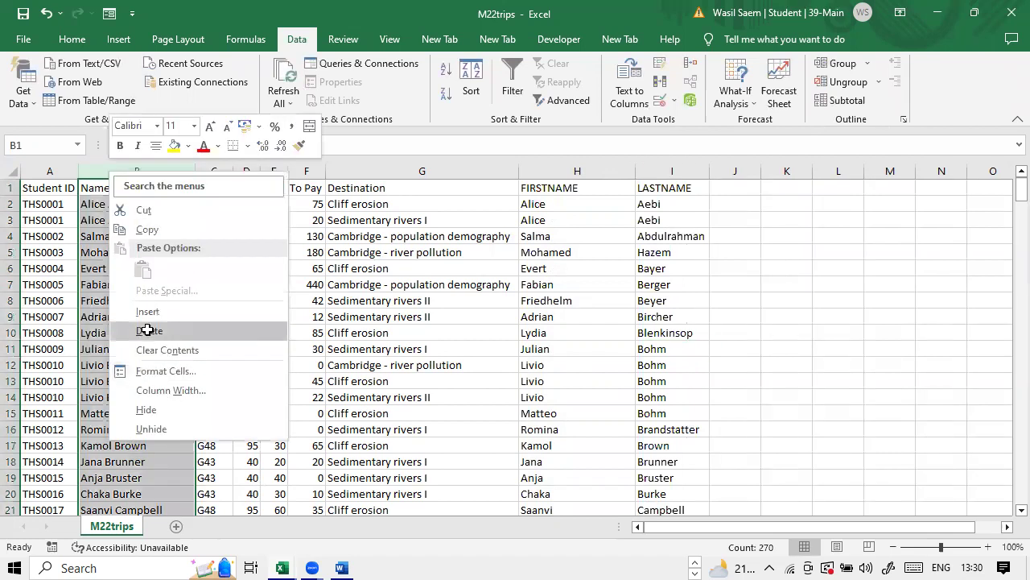
click(50, 187)
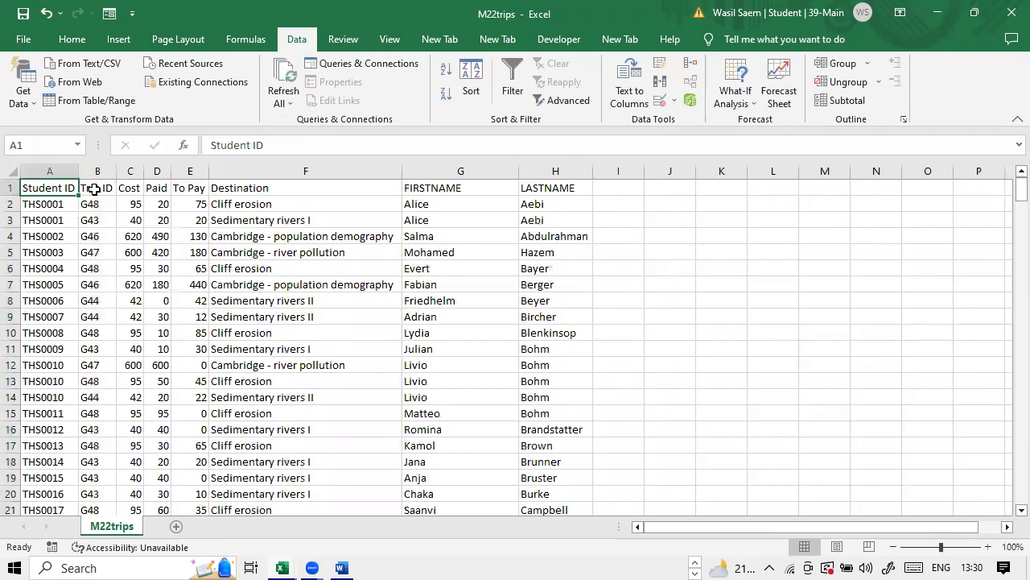
key(Right)
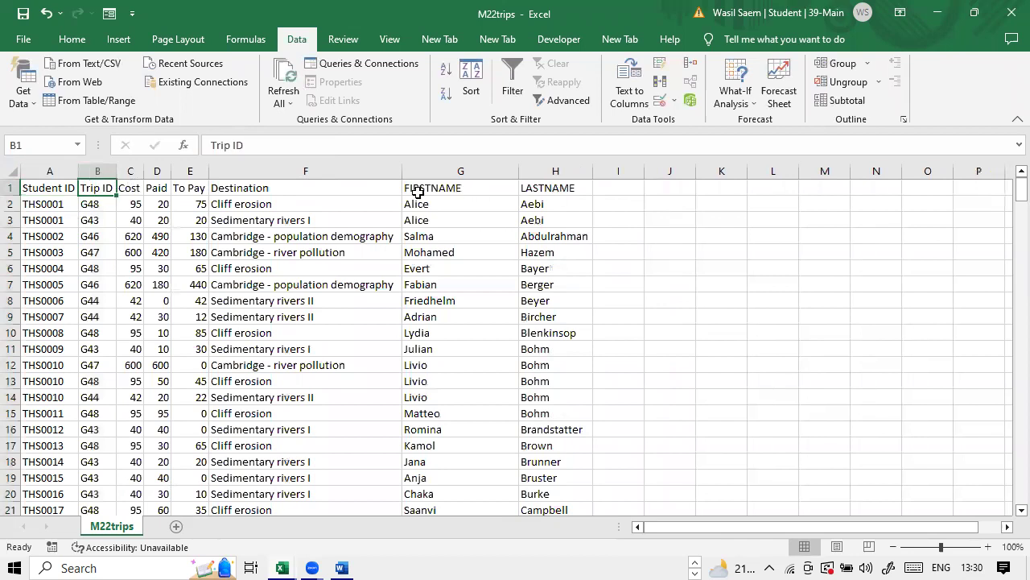
key(Right)
key(Right)
key(Right)
key(Right)
key(Right)
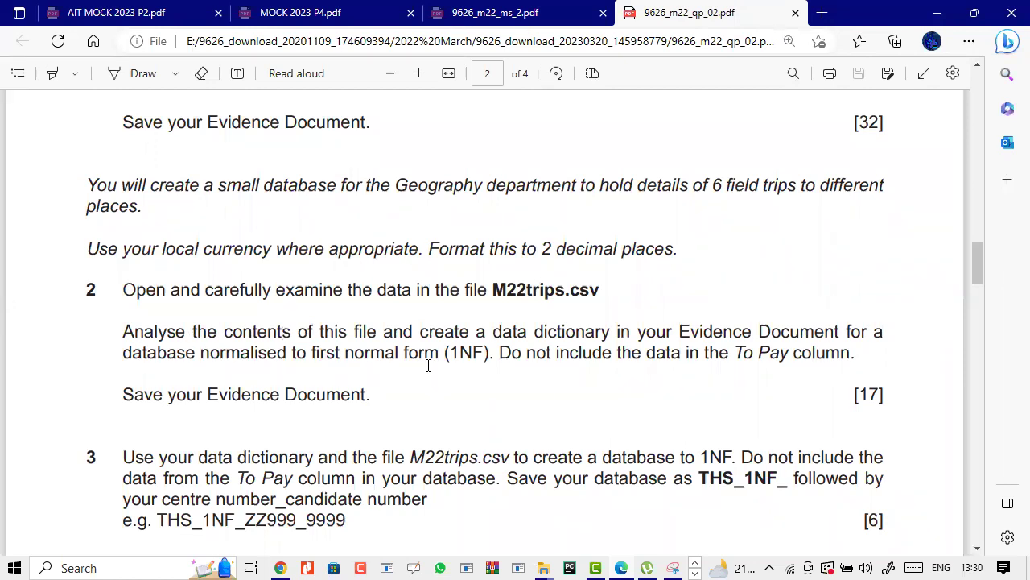
- Switch to the question paper 9626_m22_qp_02.pdf in Edge and read the instructions for tasks 2, 3 and 4
scroll(208, 352, down, 2)
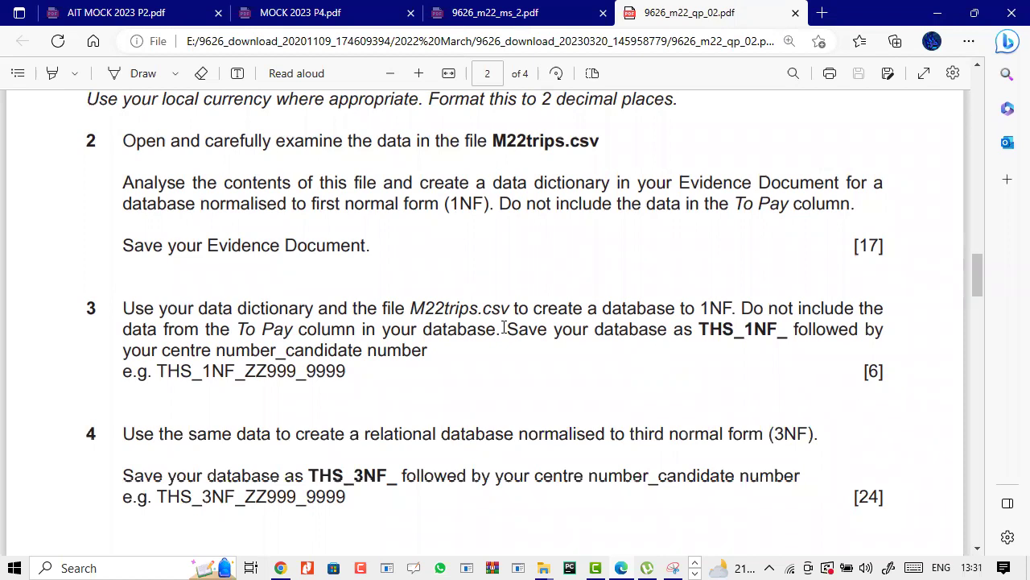
drag(864, 371, 891, 370)
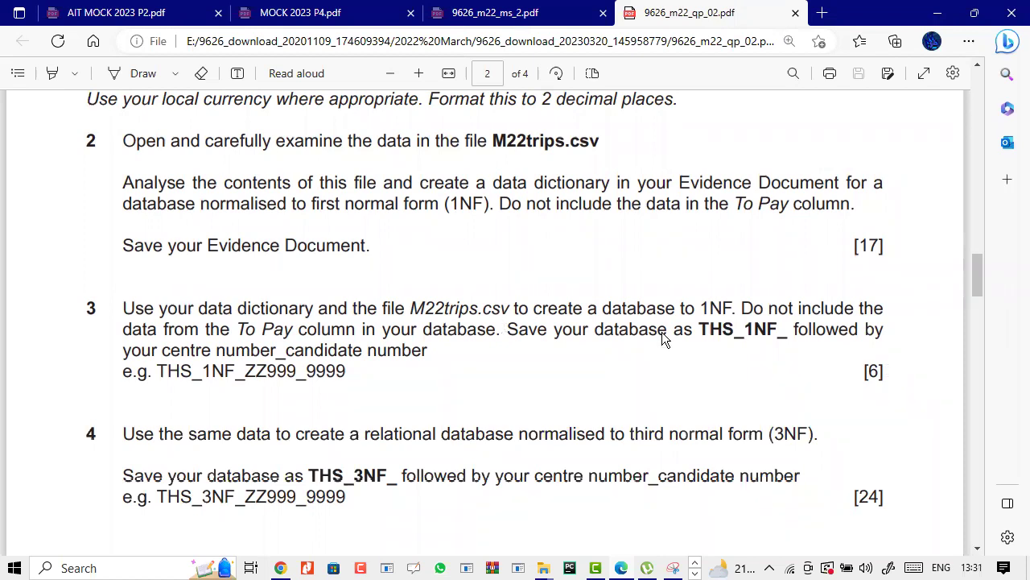
click(620, 310)
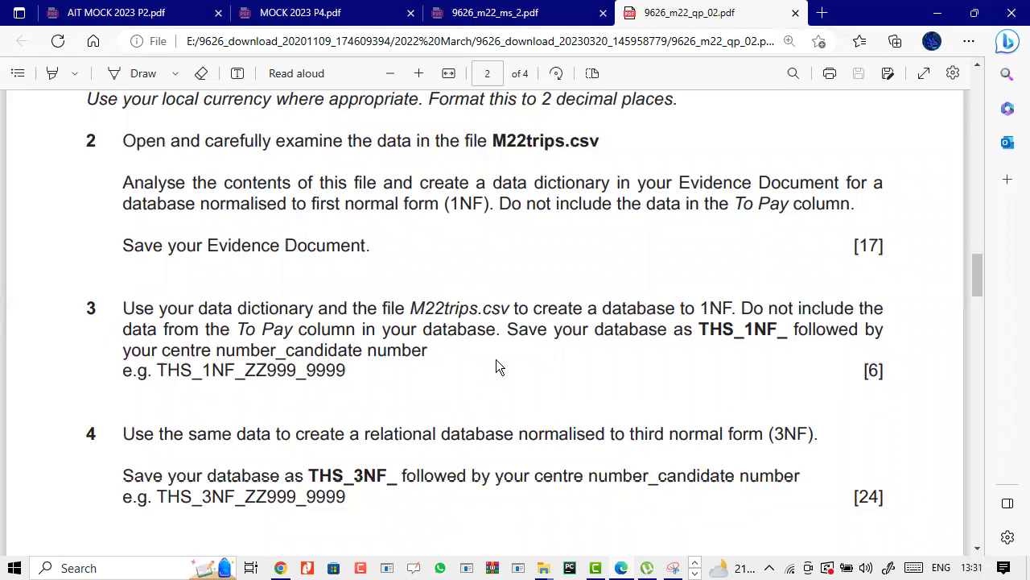
click(696, 567)
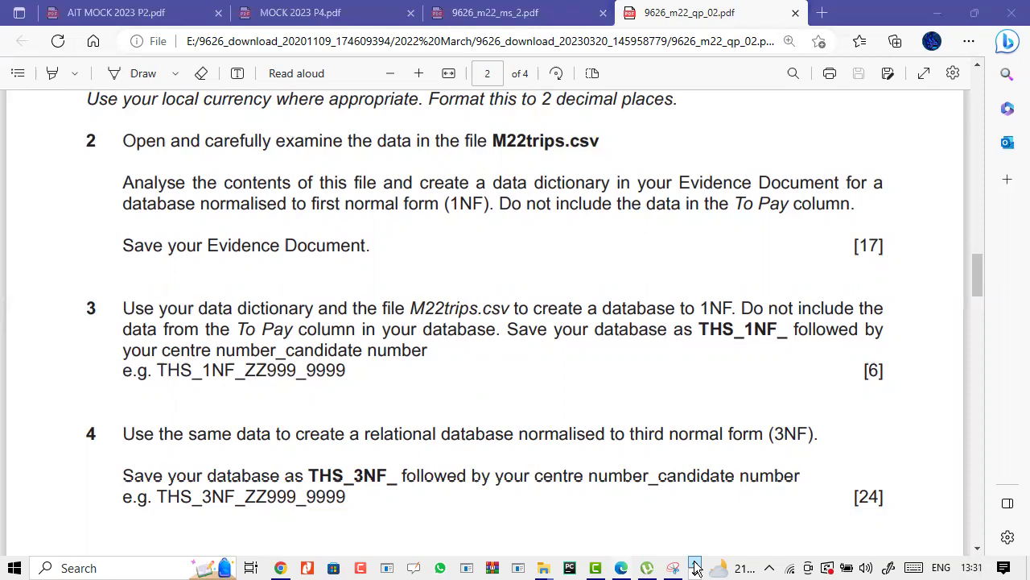
click(419, 387)
scroll(419, 387, down, 4)
scroll(546, 424, up, 3)
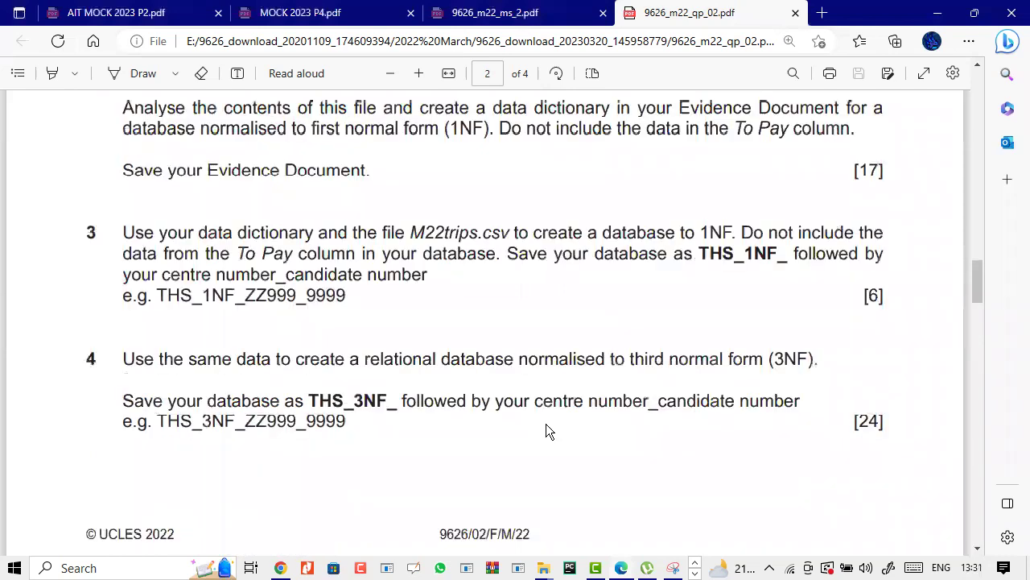
- Switch to Document1 in Word and go to the blank second page below the ER diagram
click(695, 568)
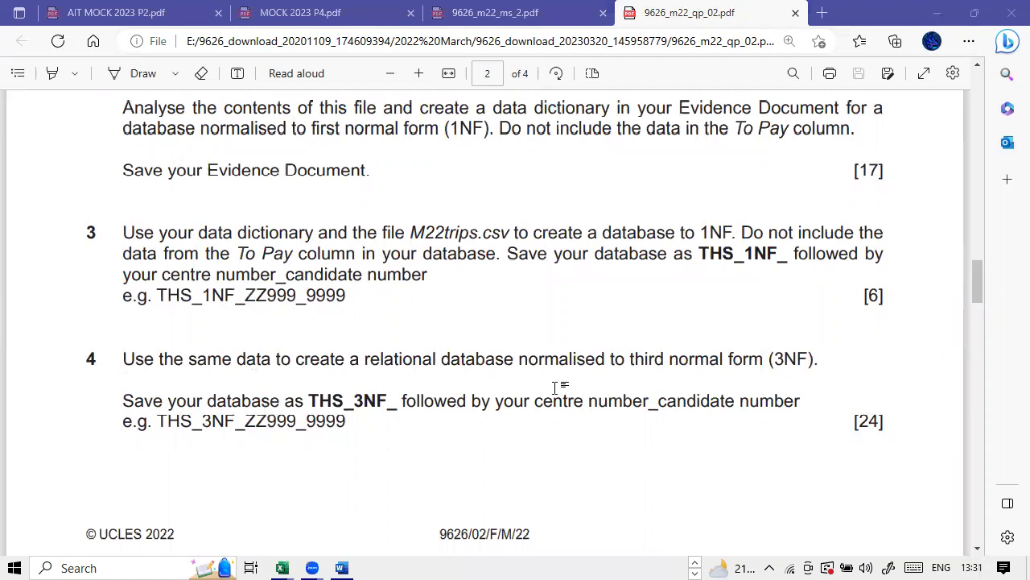
key(alt+Tab)
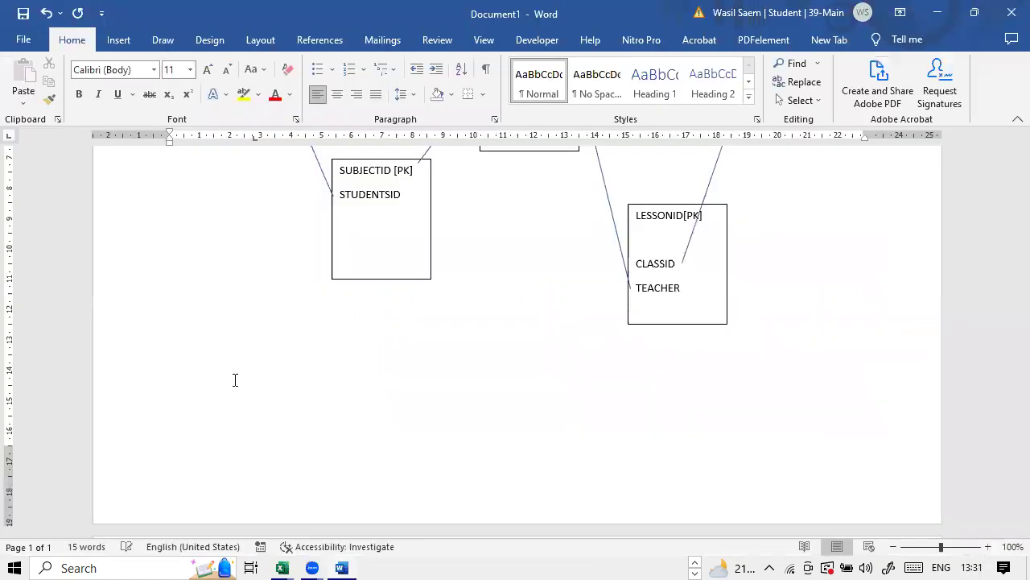
scroll(209, 330, down, 5)
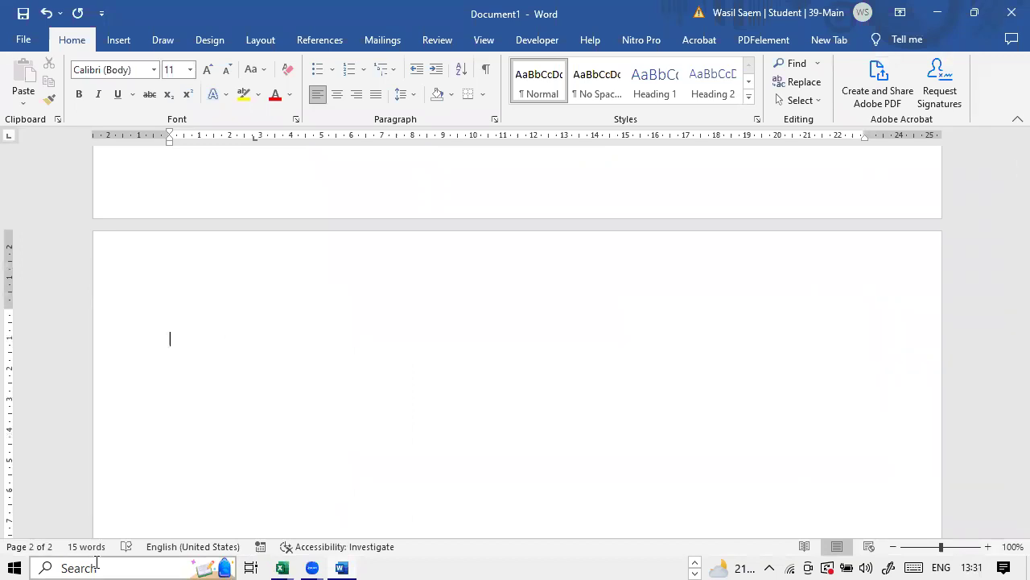
- Launch Access and open the recent database Database26
key(super)
text(ACC)
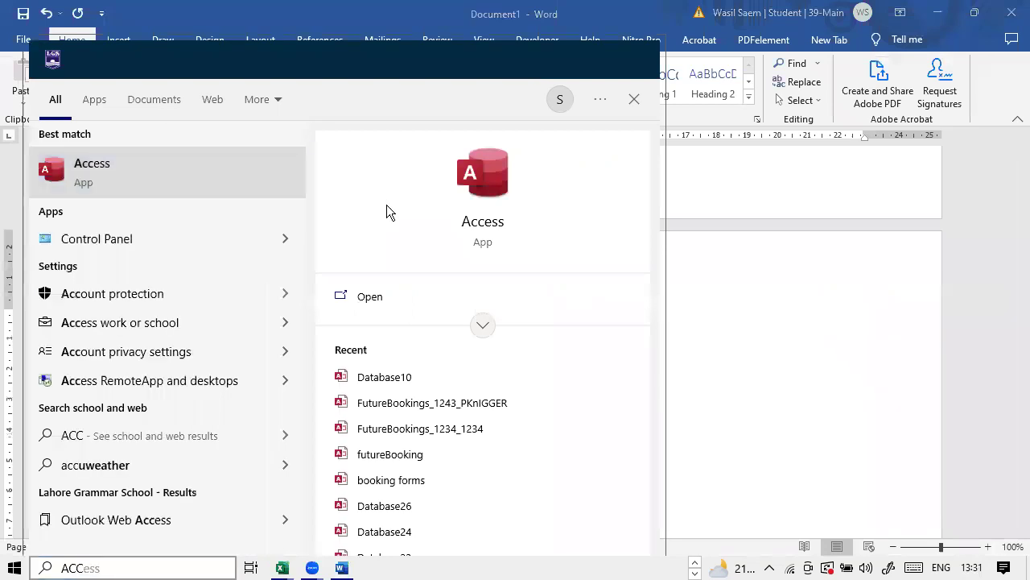
key(Return)
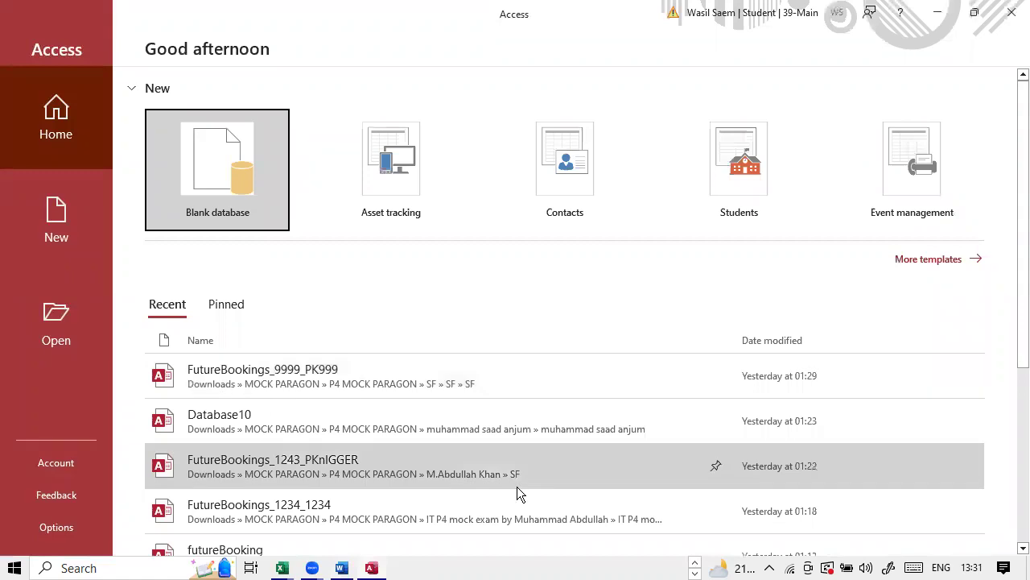
scroll(517, 486, down, 3)
scroll(517, 486, down, 1)
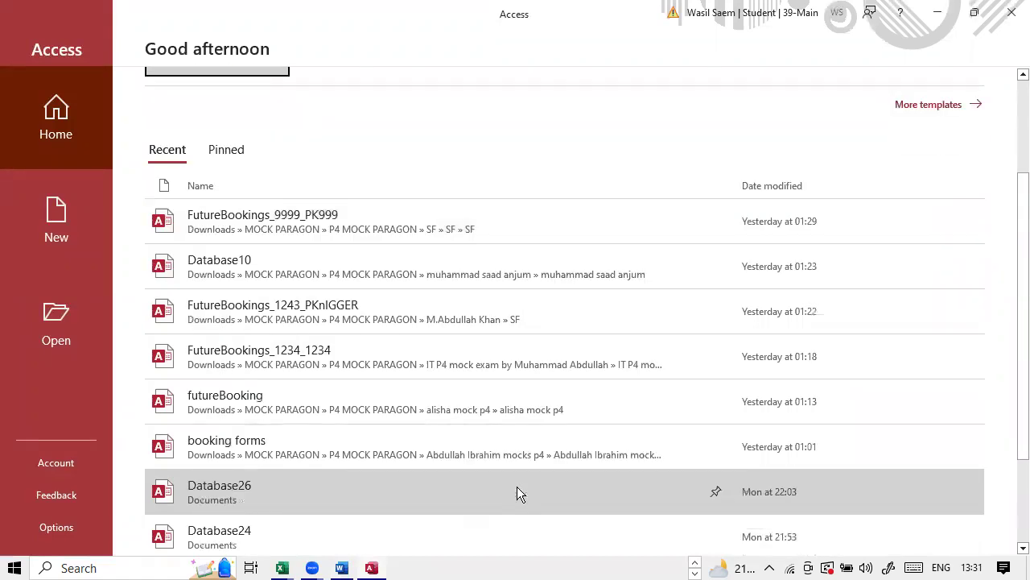
click(517, 491)
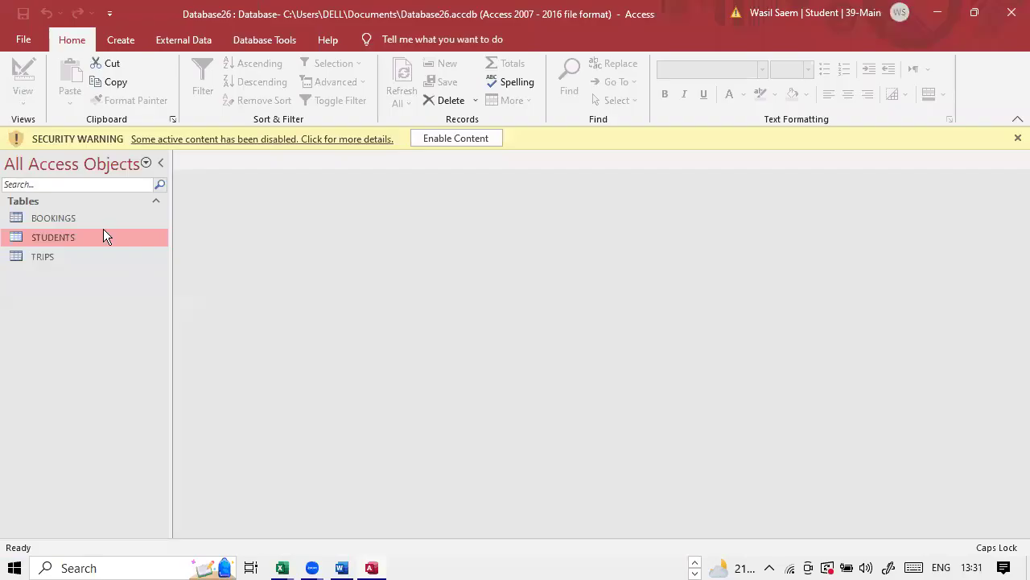
- Examine the field names and data types of the BOOKINGS table in Design View, and close Access
double_click(100, 219)
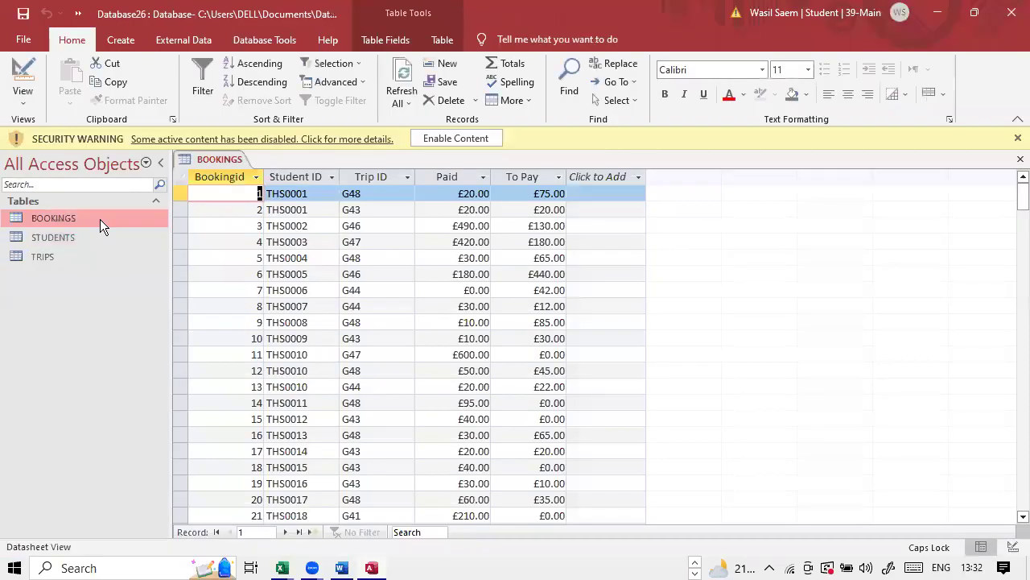
click(22, 97)
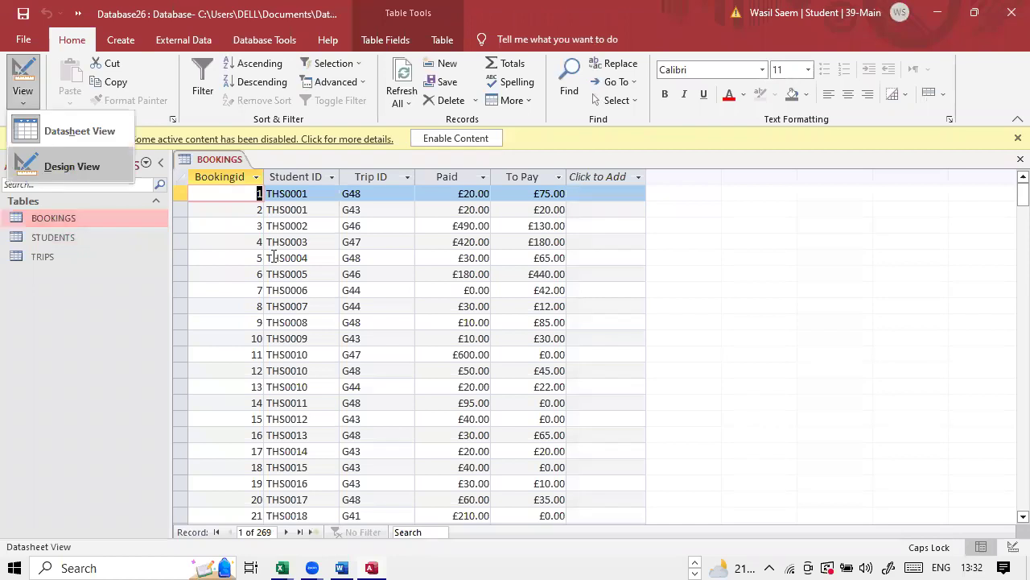
click(68, 164)
key(ctrl+End)
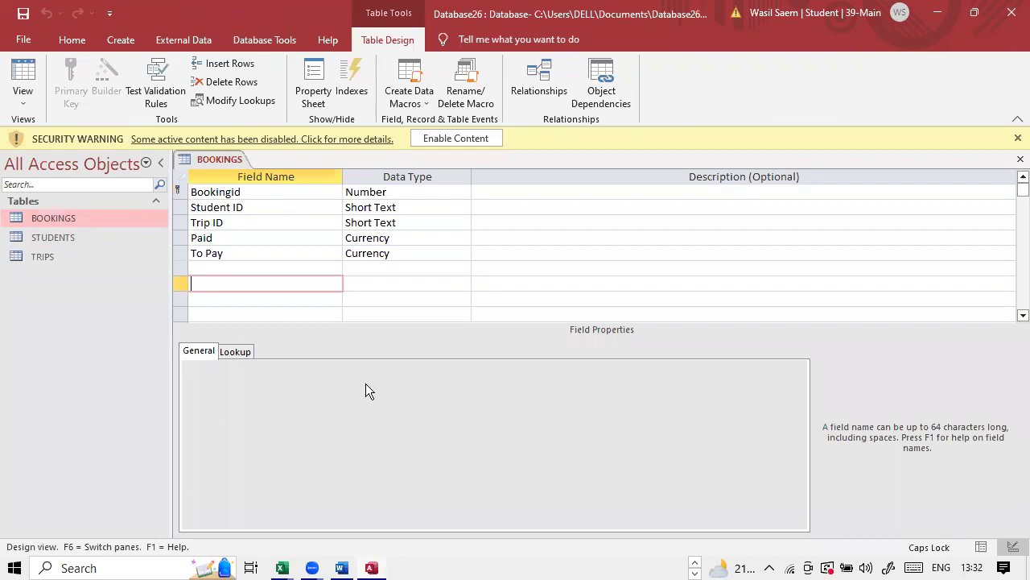
click(1013, 24)
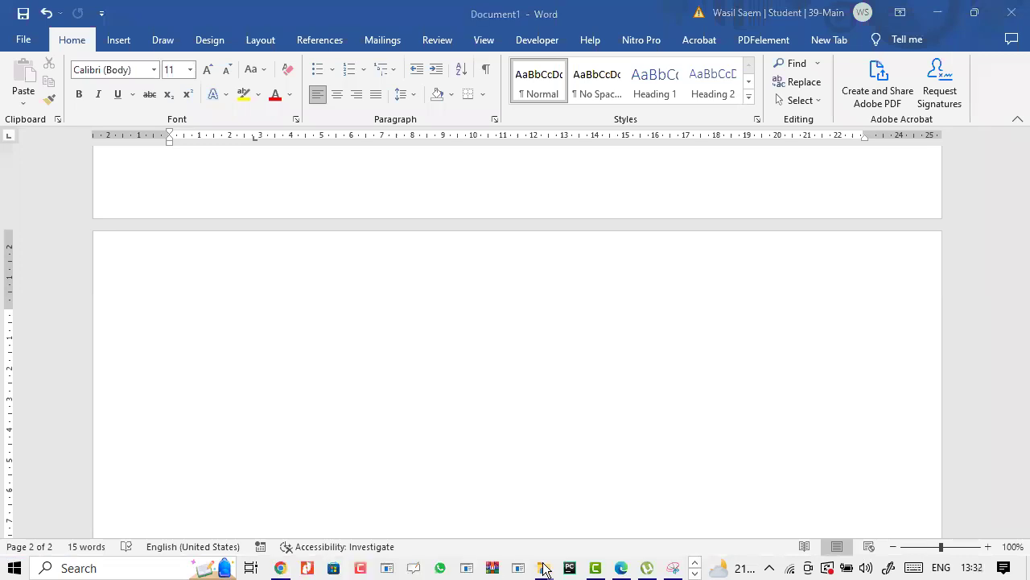
- Switch to the M22trips workbook in Excel and copy the field headings in A1:H1
mouse_move(544, 569)
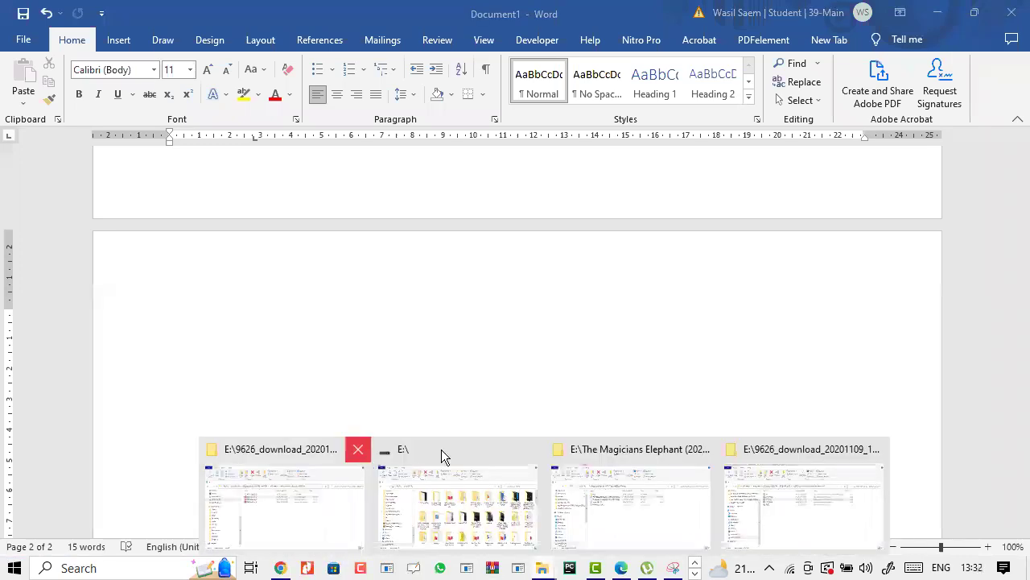
click(528, 449)
click(517, 491)
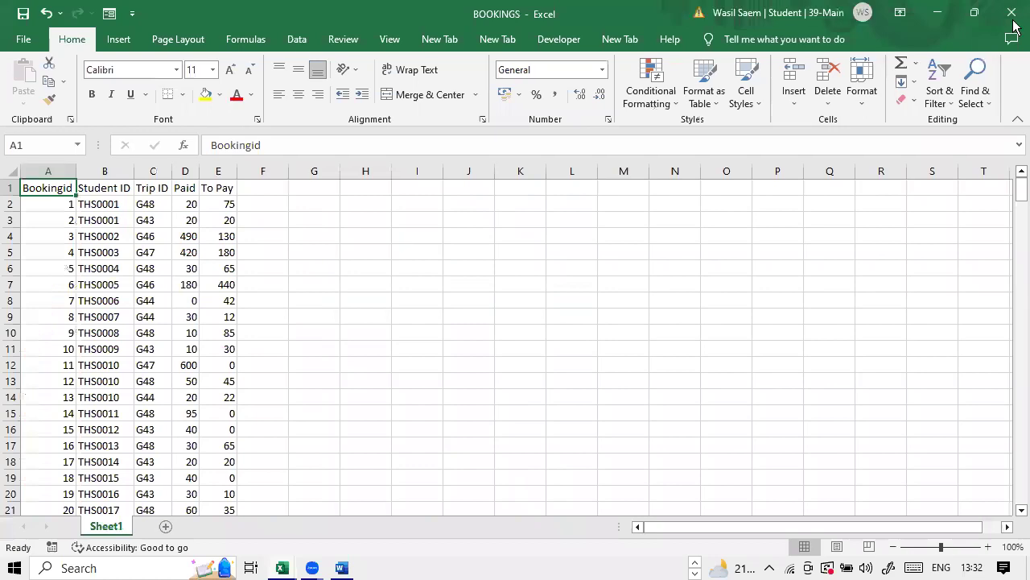
click(348, 318)
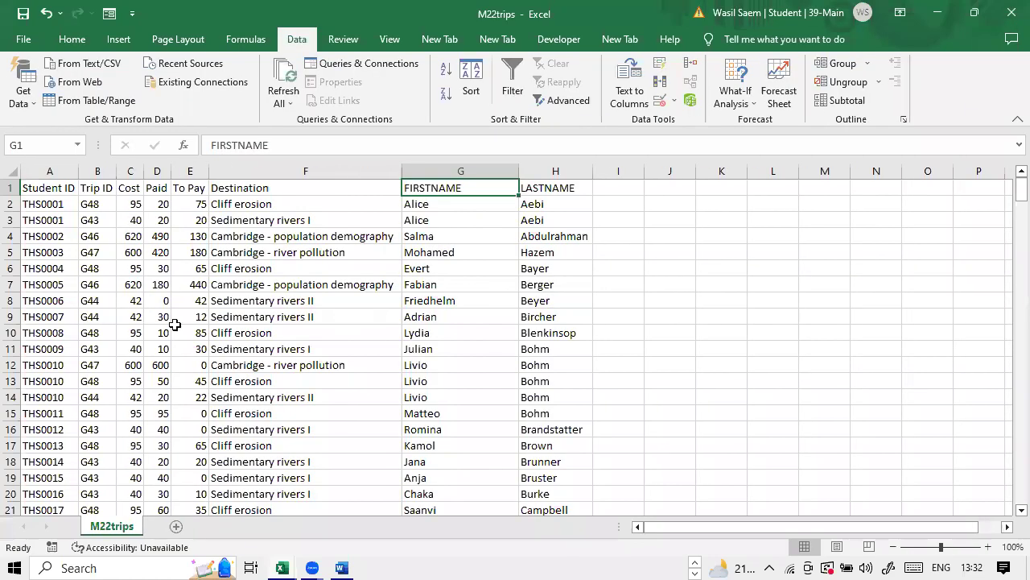
drag(506, 181, 532, 185)
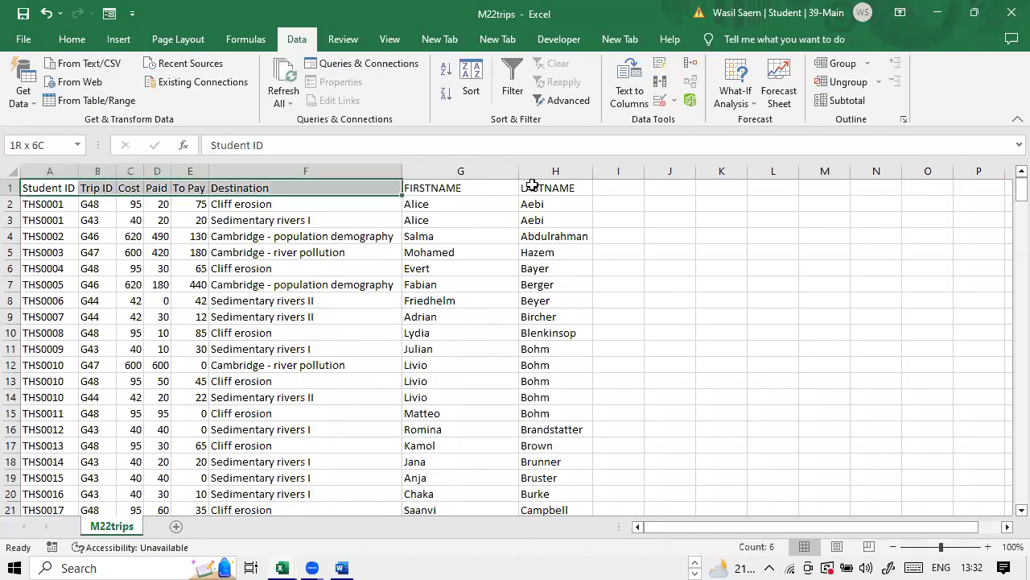
key(shift+Right)
key(shift+Right)
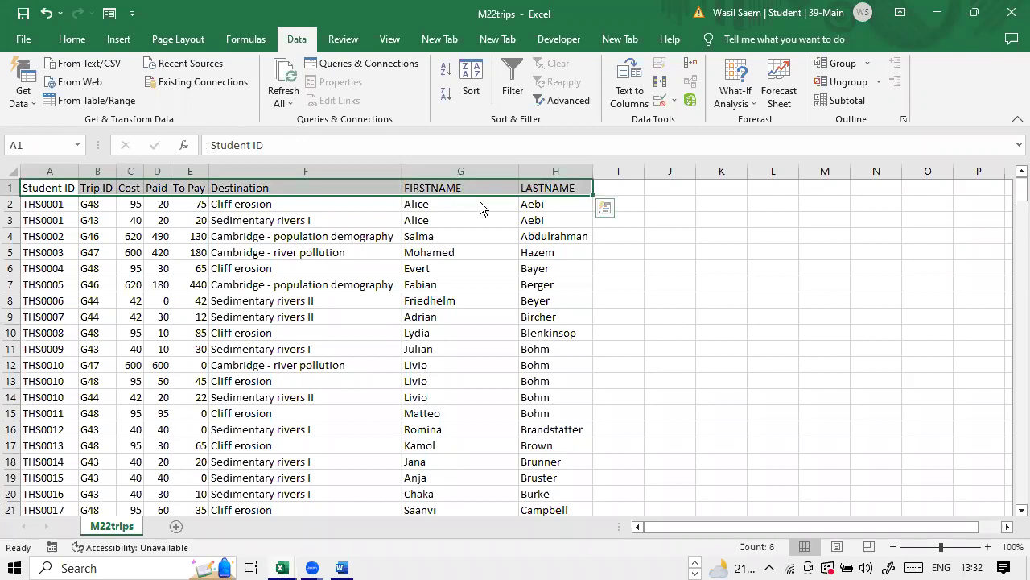
key(ctrl+c)
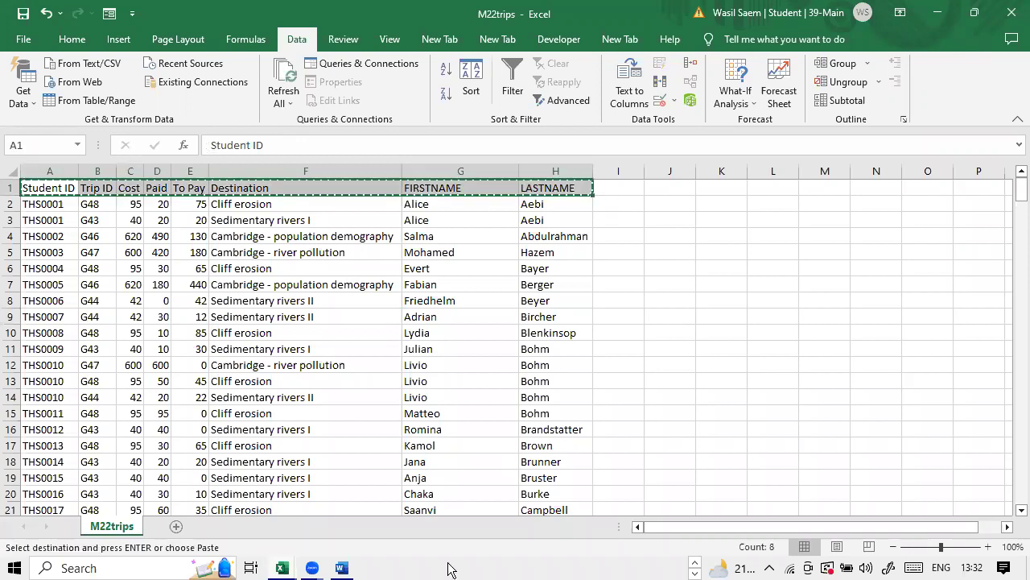
- In Word, insert a table of five columns and seven rows on page 2, headed FIELDNAMES and DATATYPES in the first two columns
click(345, 568)
key(alt+Tab)
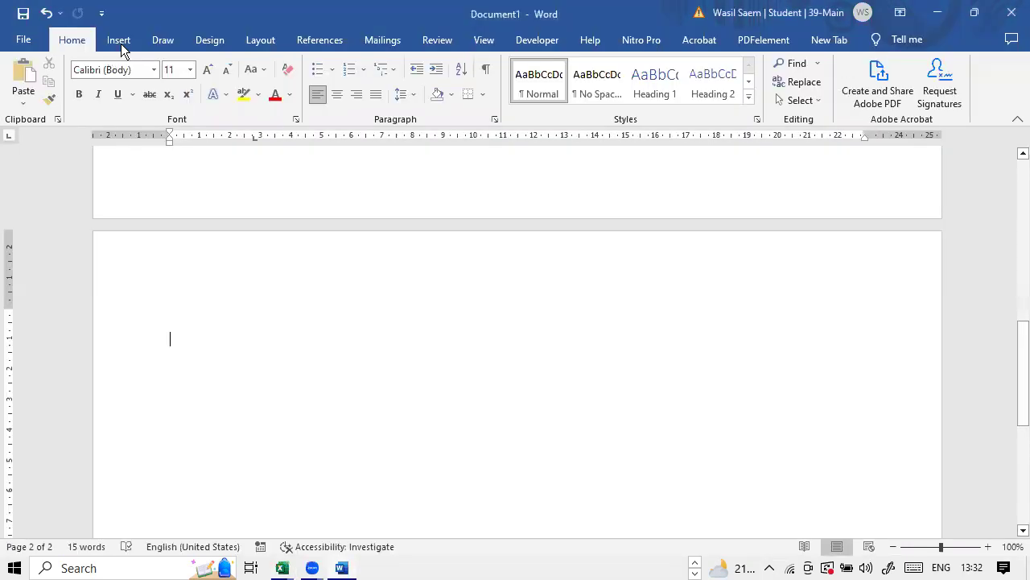
click(120, 41)
key(alt+n)
key(t)
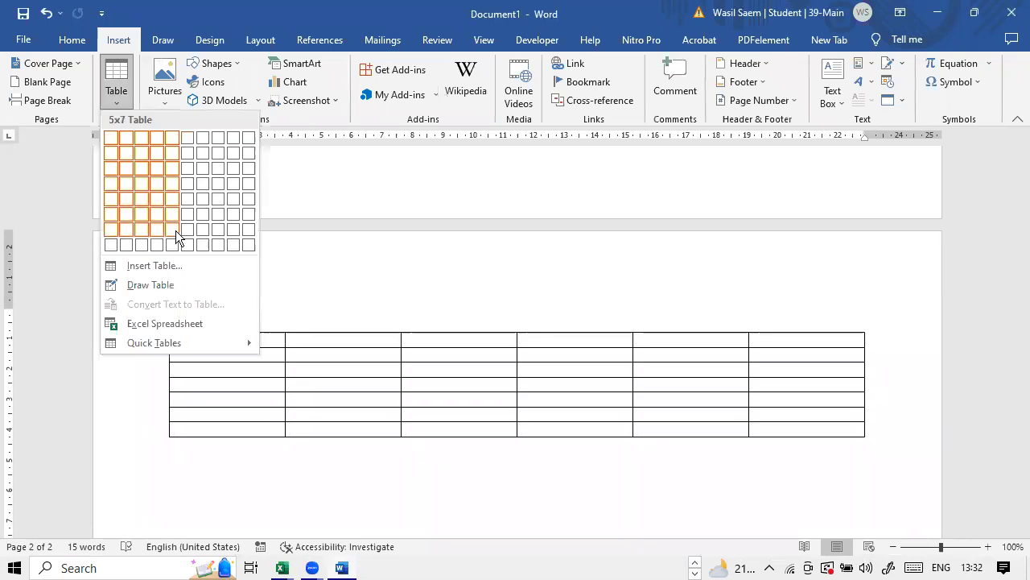
key(Return)
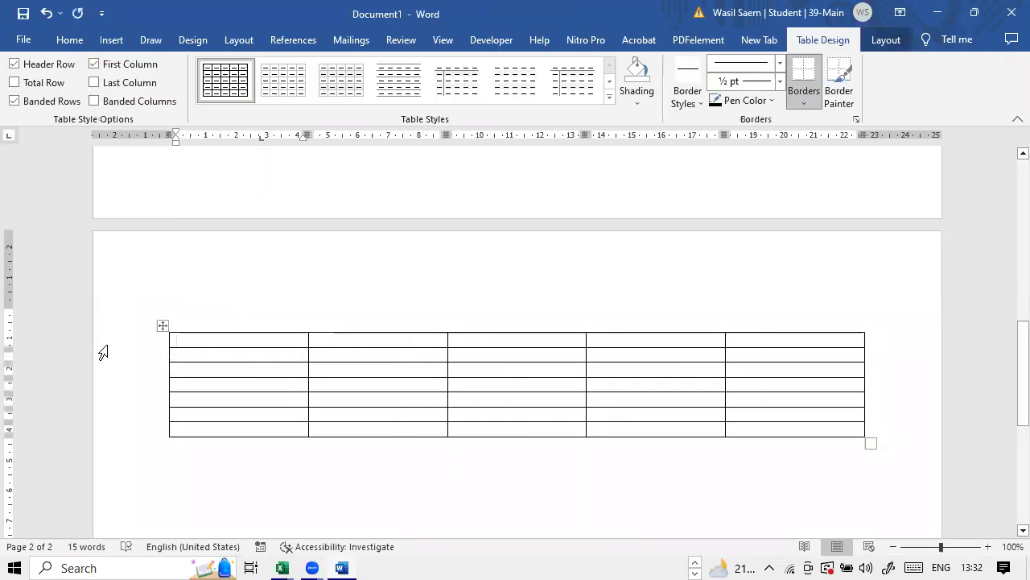
text(FIN)
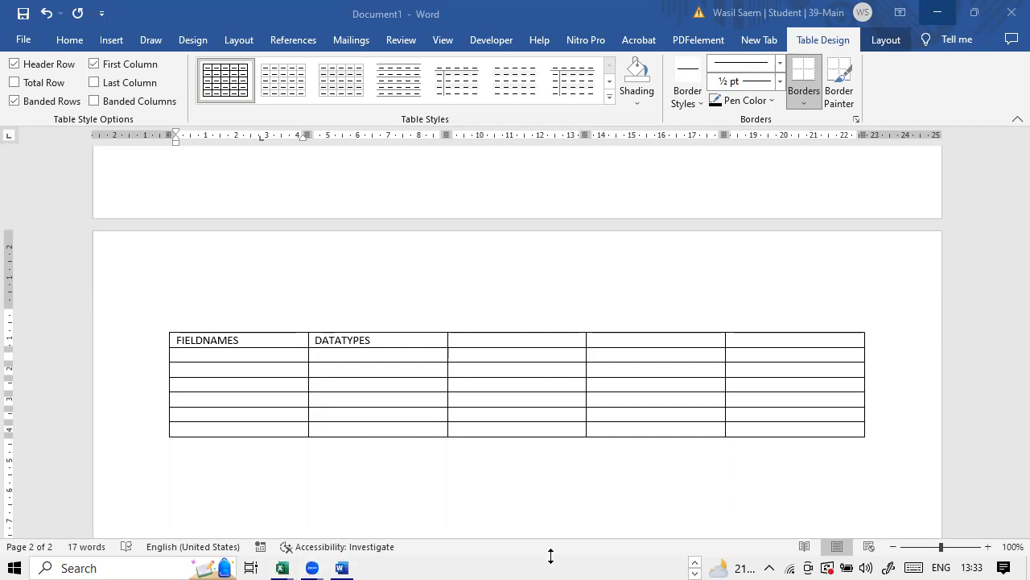
- In the M22trips workbook in Excel, paste the copied headings transposed into a vertical list starting at K4
mouse_move(281, 568)
click(362, 490)
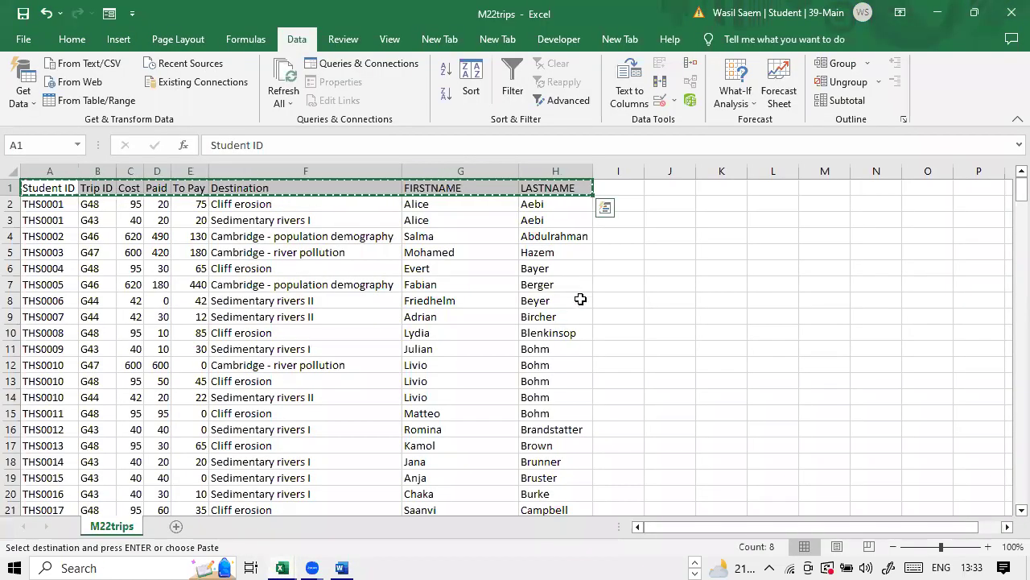
click(727, 235)
right_click(727, 235)
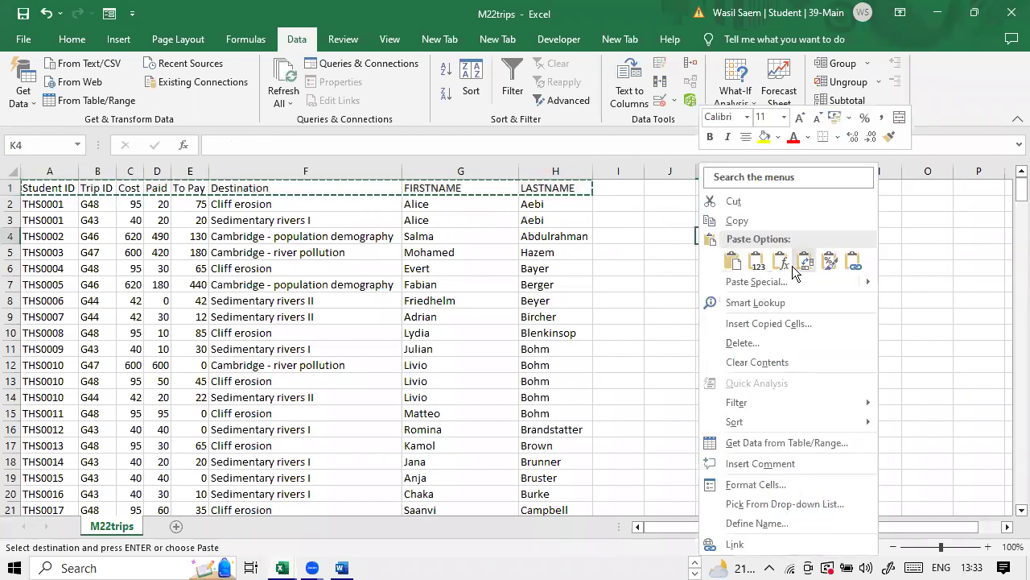
click(803, 272)
- Copy the field names in K5:K11 and paste them into the cells below FIELDNAMES in the Word table
click(727, 268)
drag(728, 251, 733, 346)
right_click(734, 346)
click(775, 199)
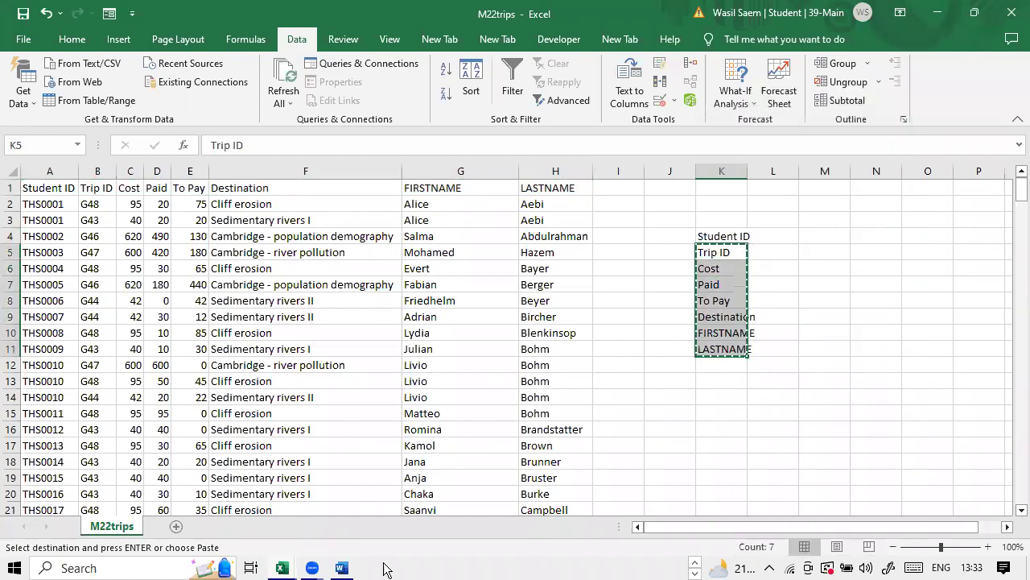
click(342, 568)
drag(260, 351, 269, 428)
key(ctrl+v)
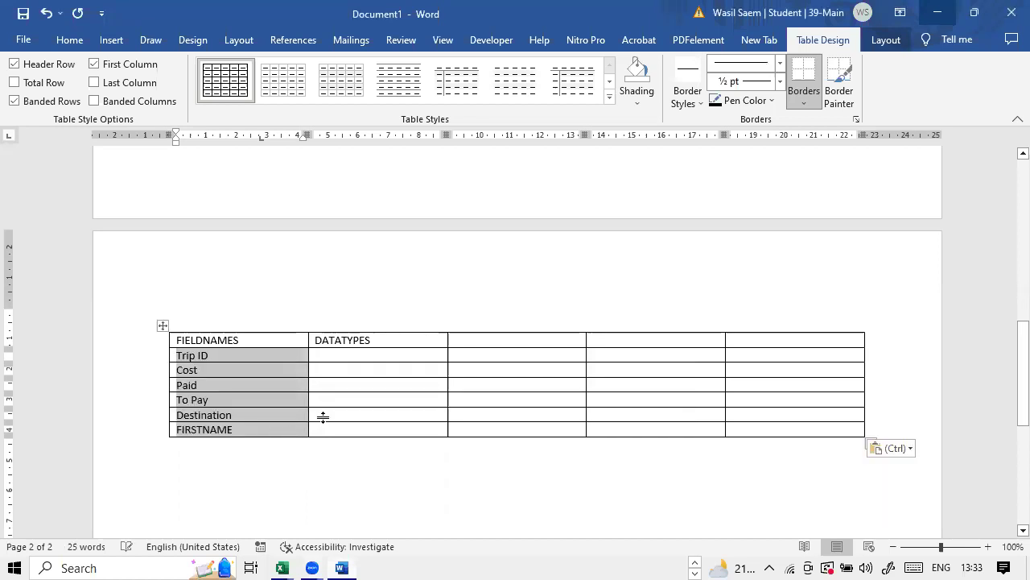
- Enter Alphaneumeric as the data type for Trip ID
click(343, 353)
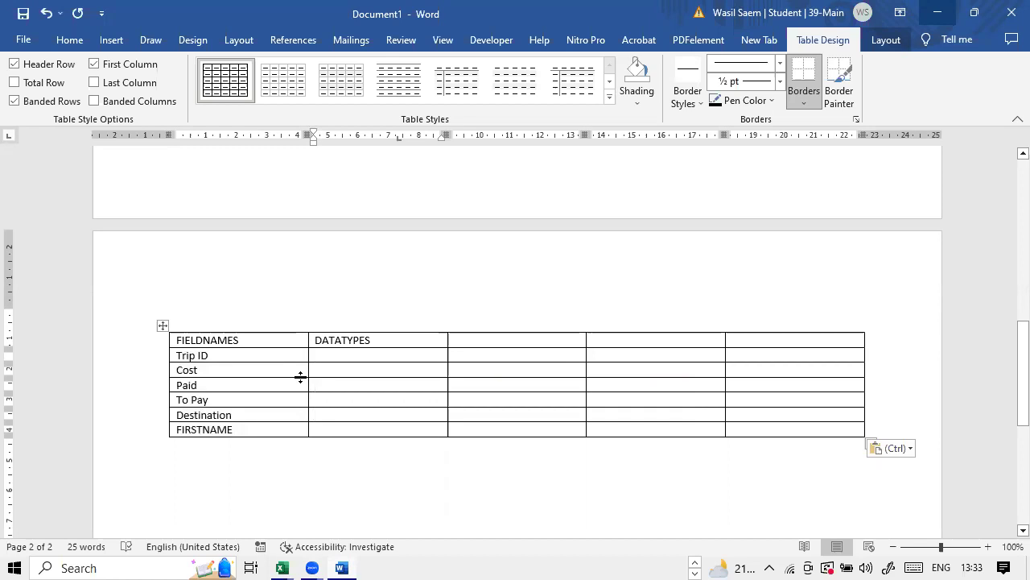
text(ALP)
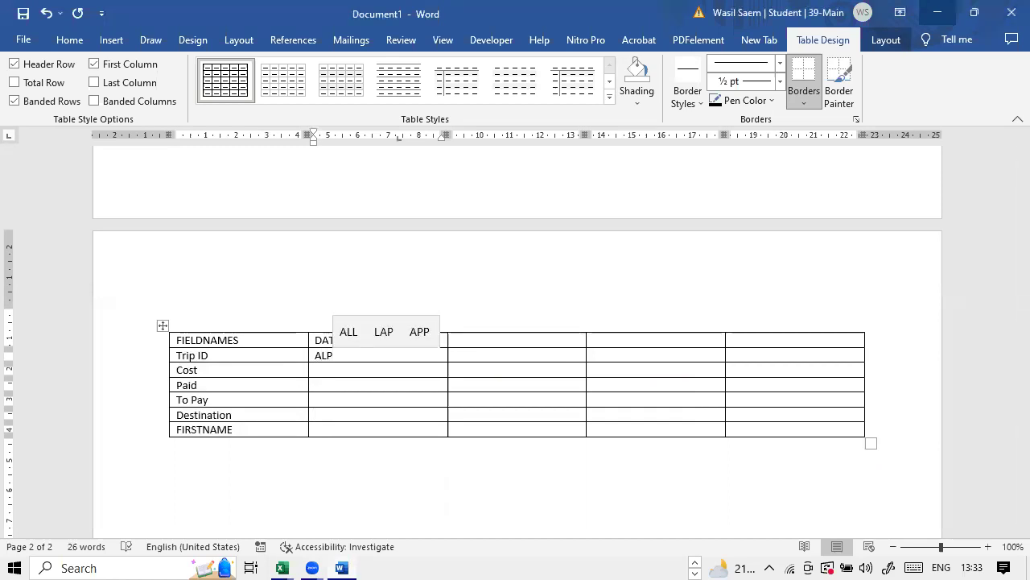
key(BackSpace)
key(BackSpace)
key(BackSpace)
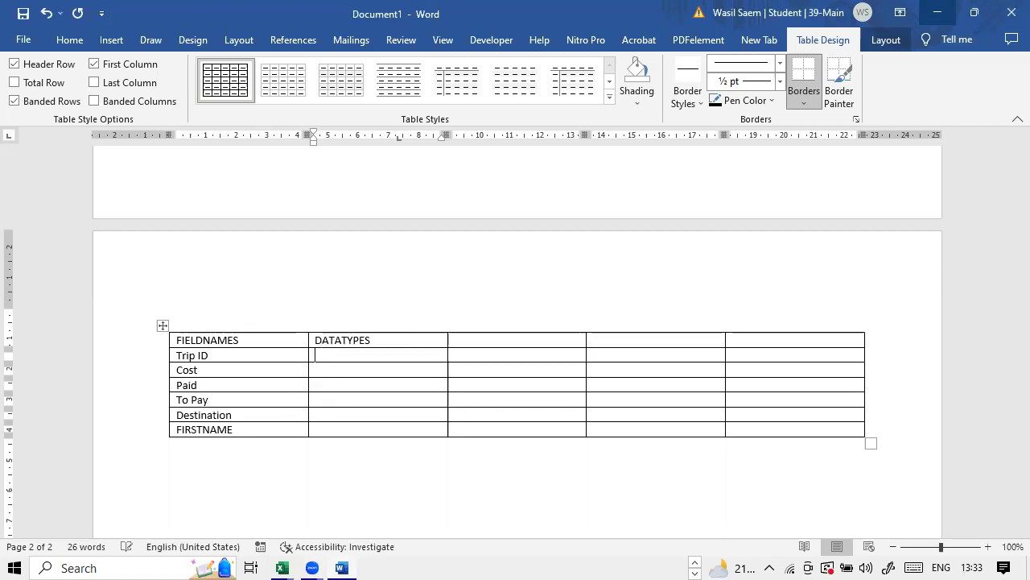
text(aLPHA)
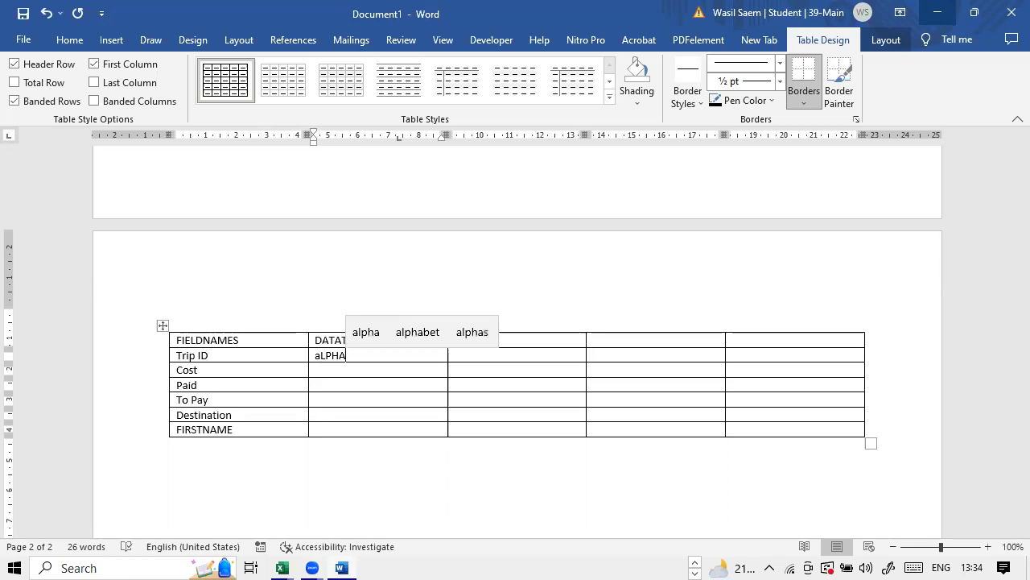
key(BackSpace)
key(BackSpace)
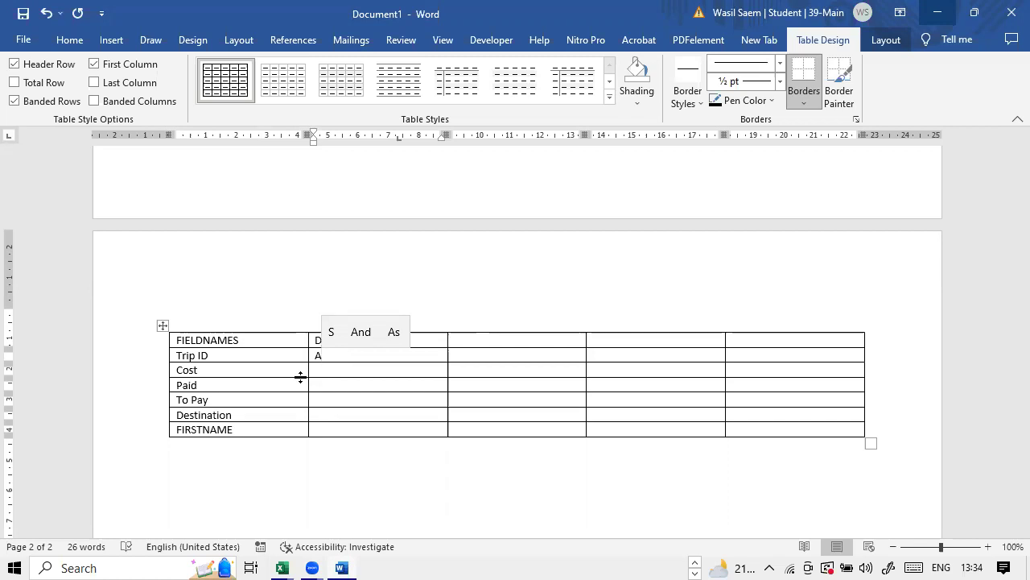
text(lphaneumeric)
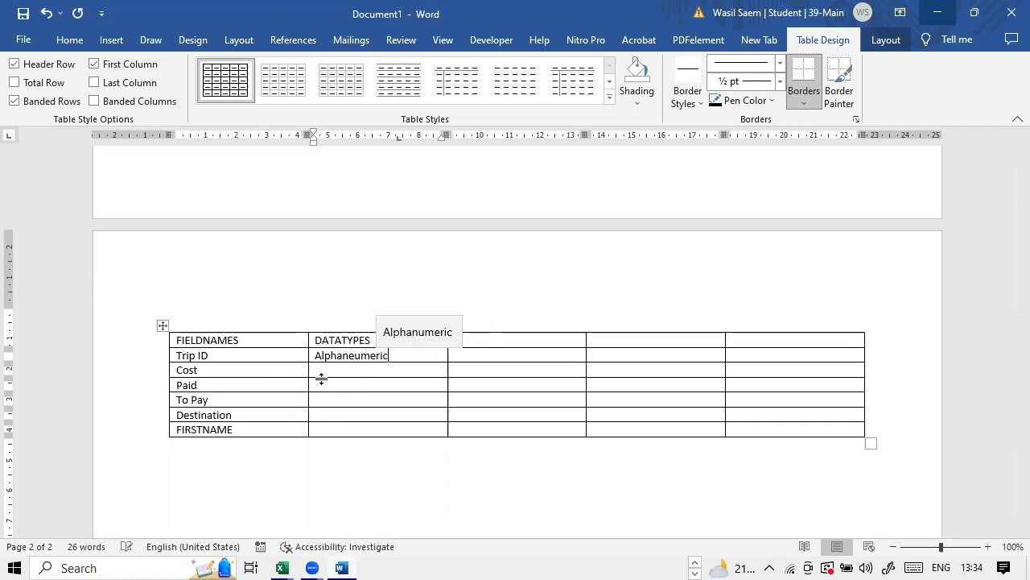
- Enter currency as the data type for Cost
click(362, 370)
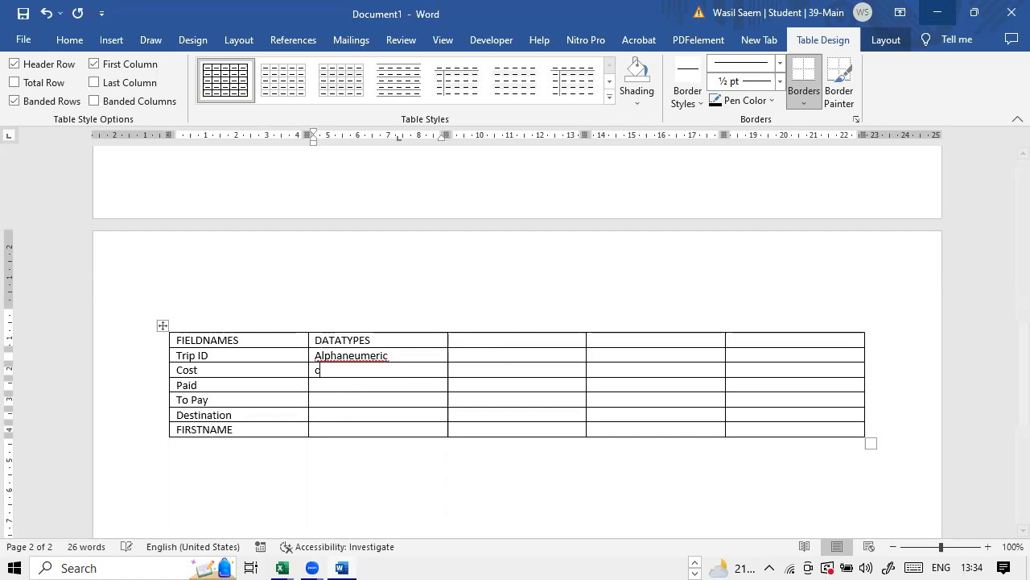
text(currency)
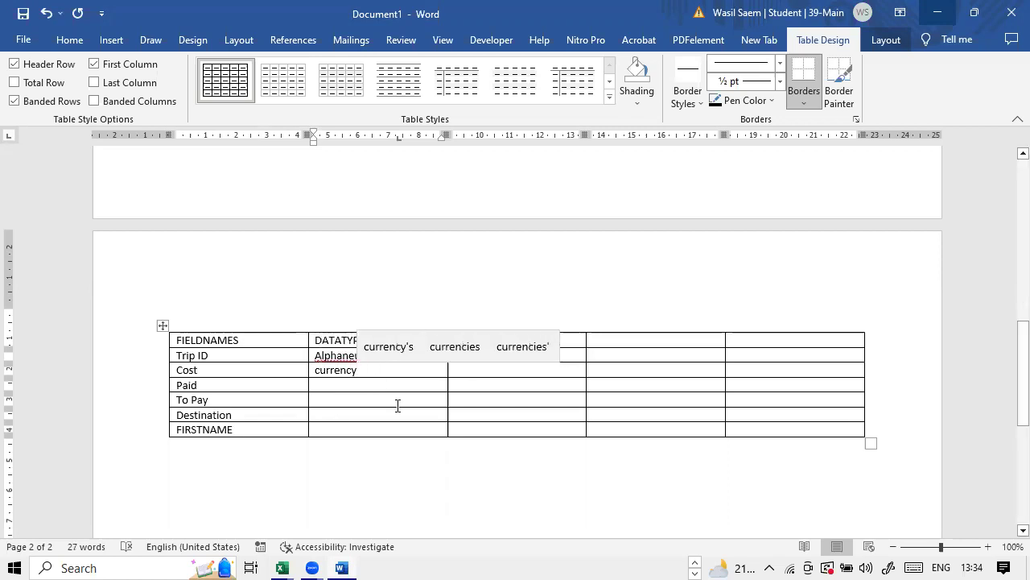
click(395, 409)
- Add the headings Fieldlength, Validation rule and KEY FIELD to the remaining three columns of the table
click(461, 342)
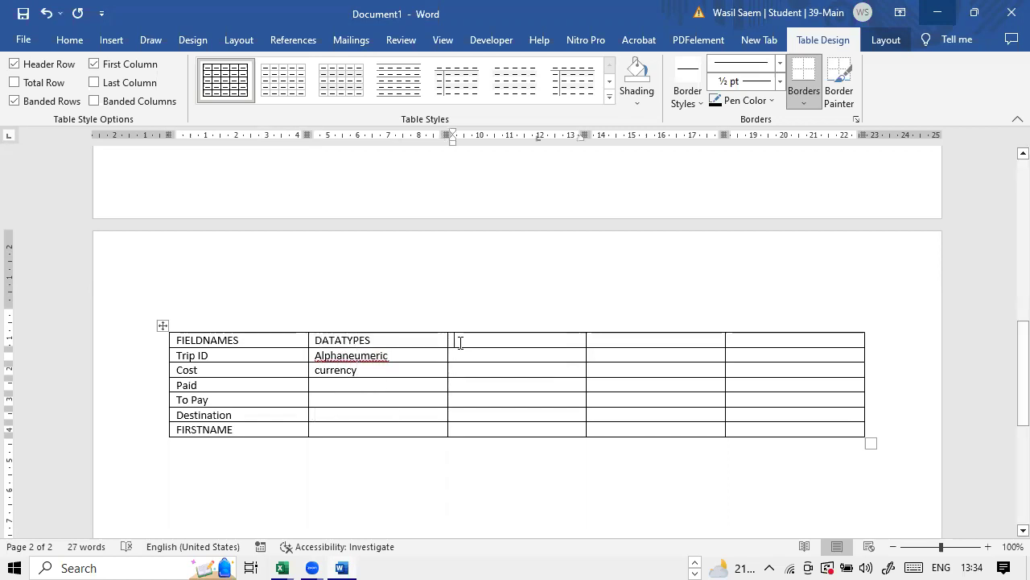
text(Fieldlengt)
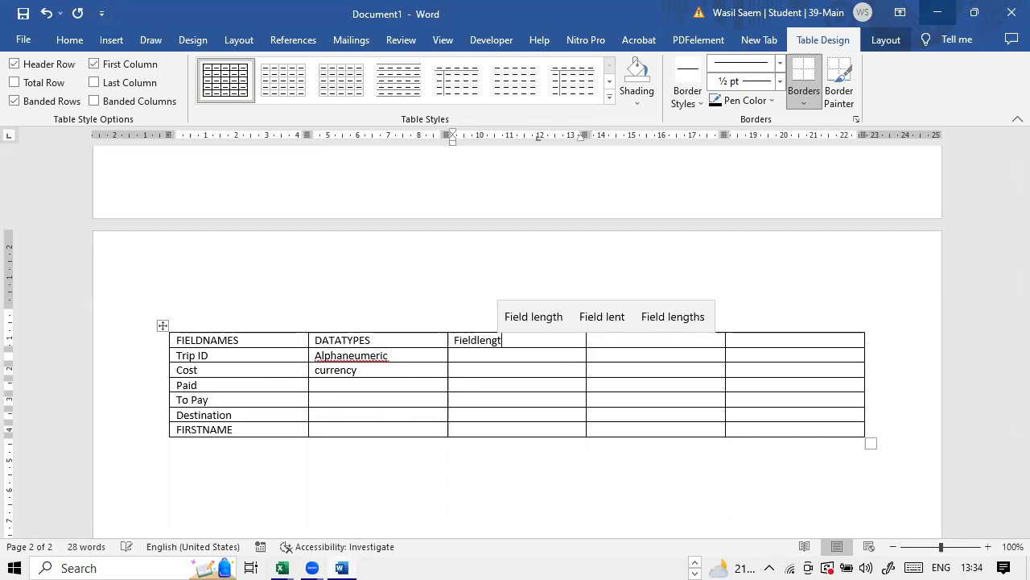
text(h)
click(603, 337)
text(validation)
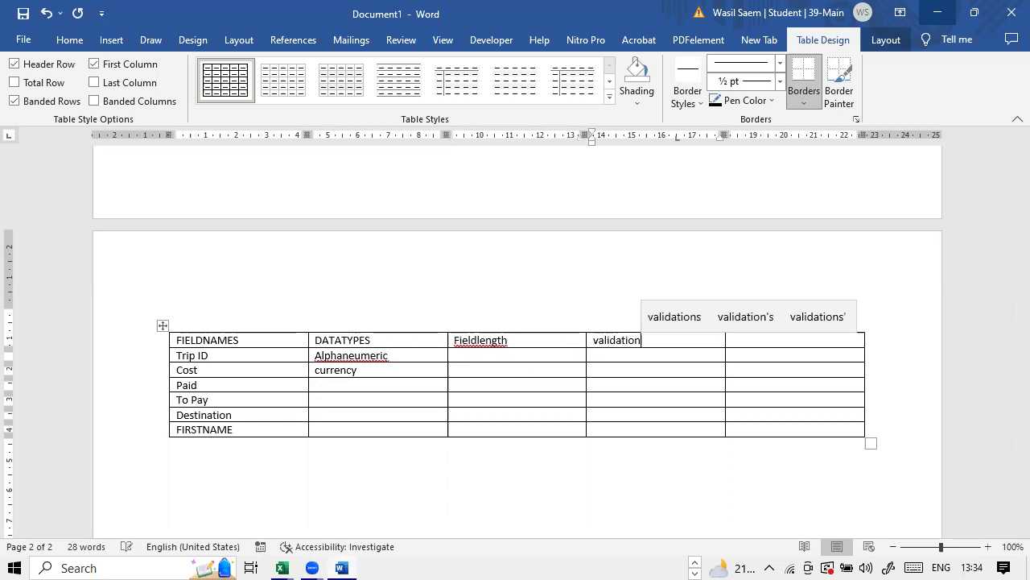
text( rule)
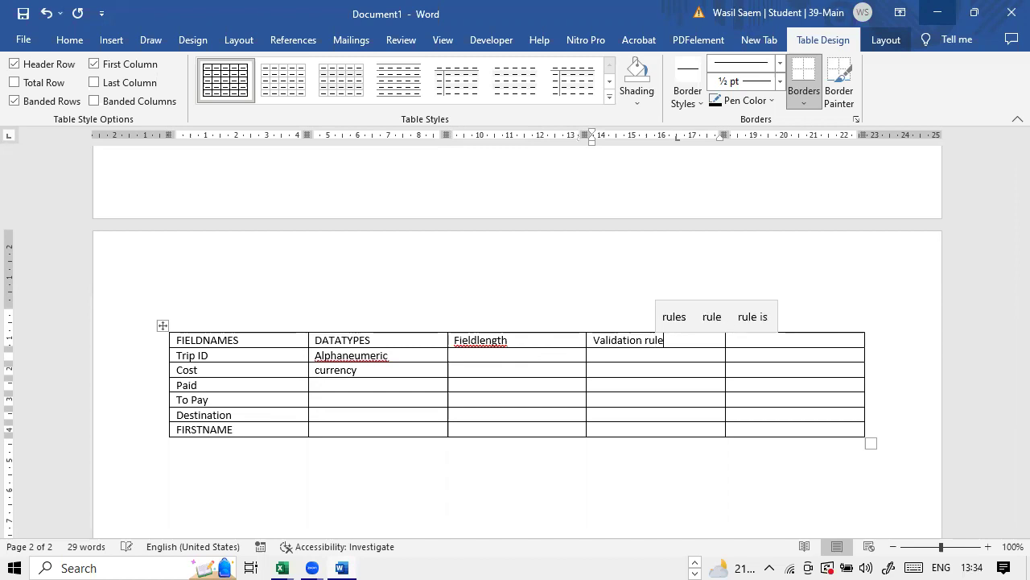
click(736, 372)
click(751, 341)
text(KEY FIELD)
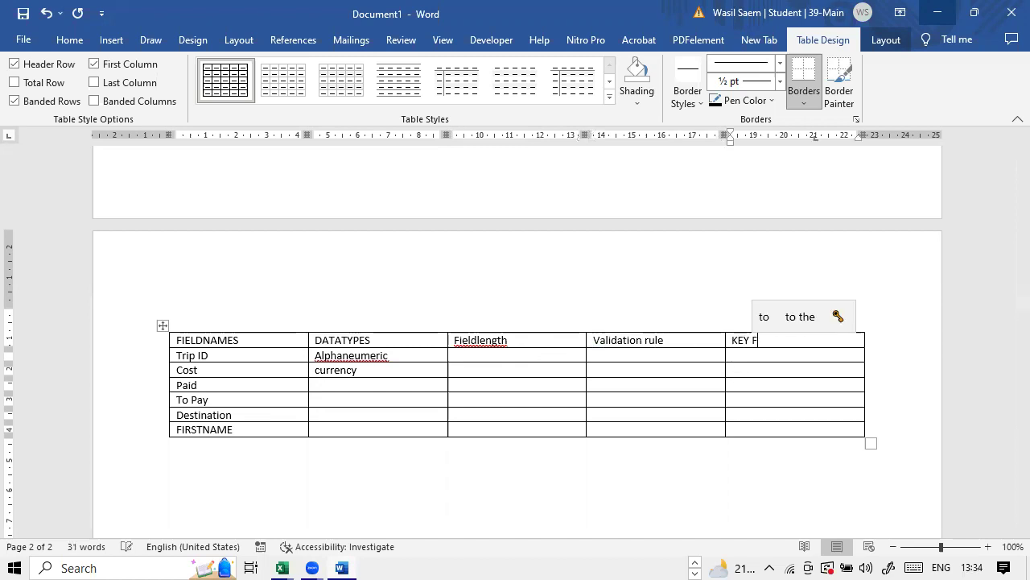
- Mark Trip ID as PK under KEY FIELD
click(781, 358)
text(PK)
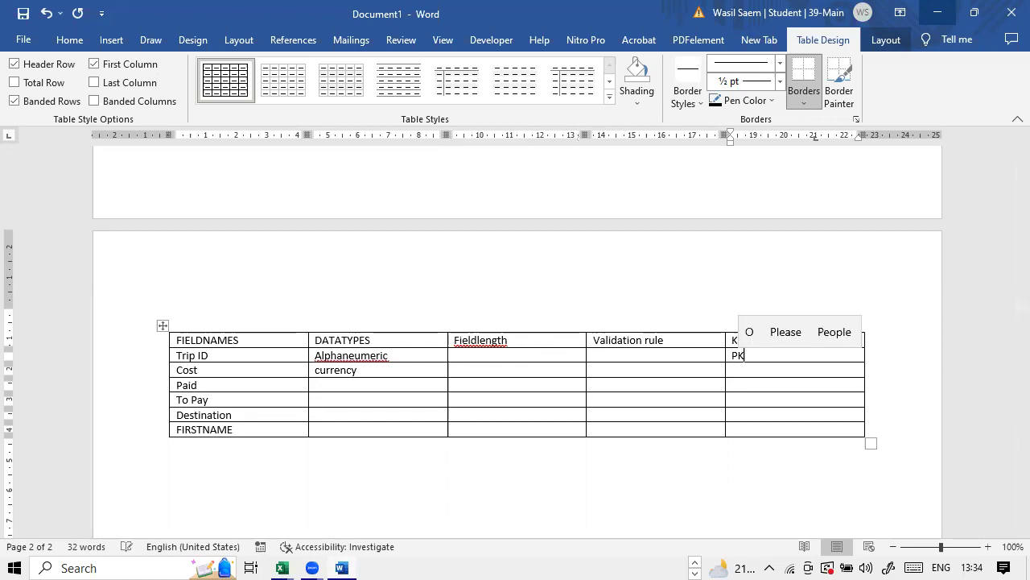
click(757, 418)
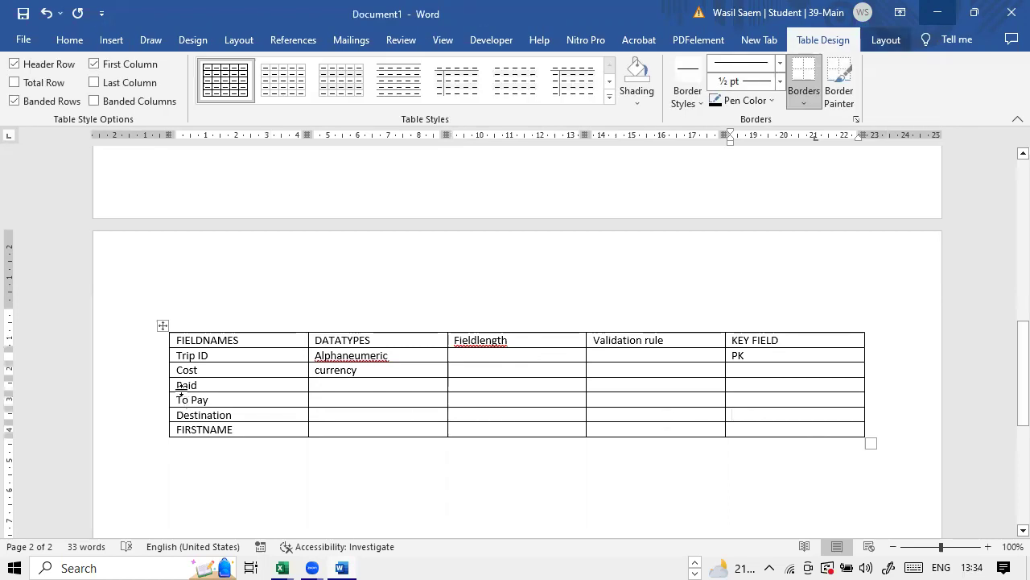
- Add a line reading TABLE NAME above the data dictionary table
drag(163, 326, 195, 324)
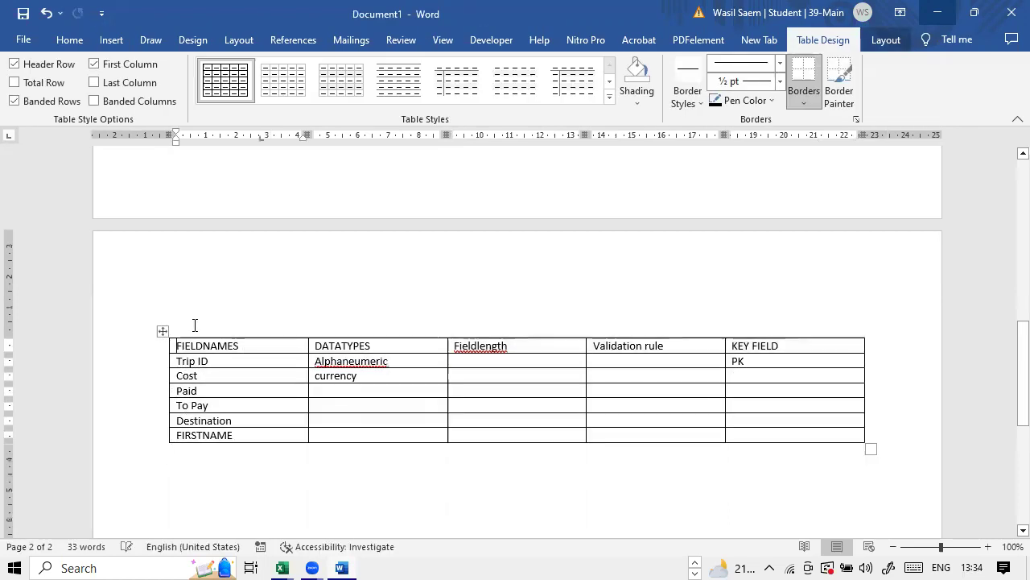
click(195, 323)
text(TABLE NAME)
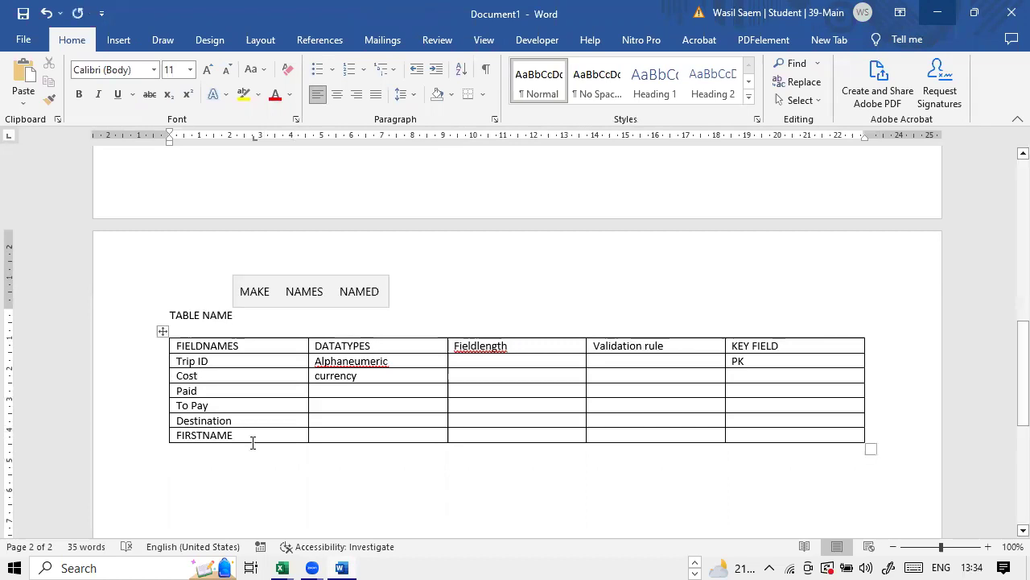
click(164, 333)
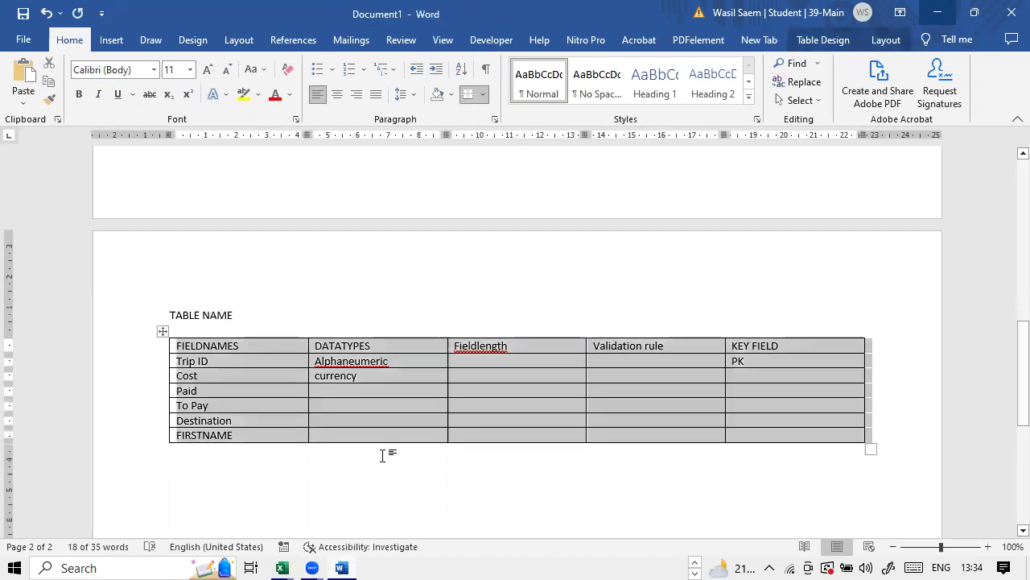
click(382, 453)
- Switch to the 9626_m22_qp_02 question paper in Edge and read tasks 3 and 4 on the 1NF and 3NF databases
click(695, 566)
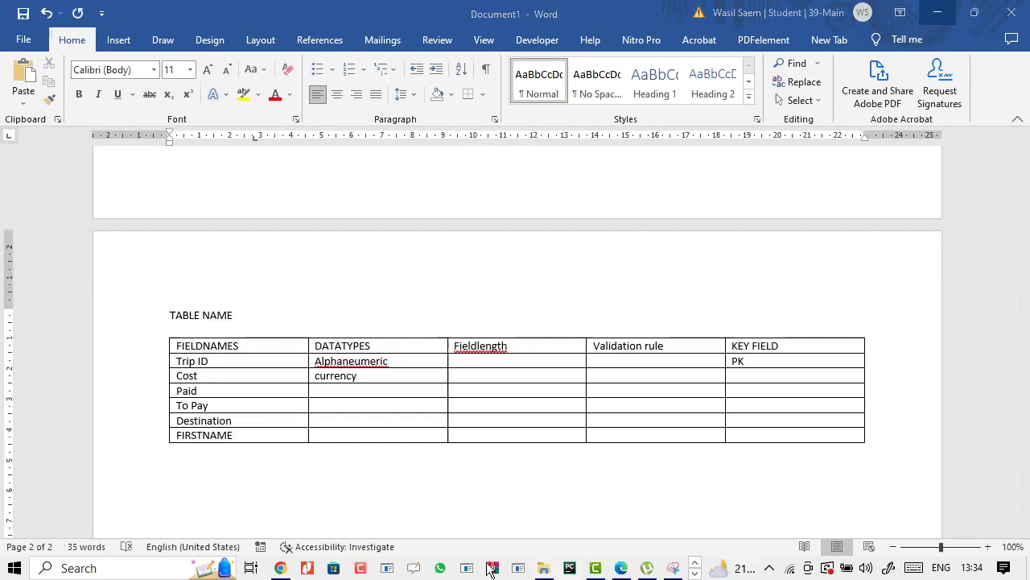
click(620, 568)
scroll(371, 351, up, 1)
drag(200, 307, 314, 312)
click(321, 322)
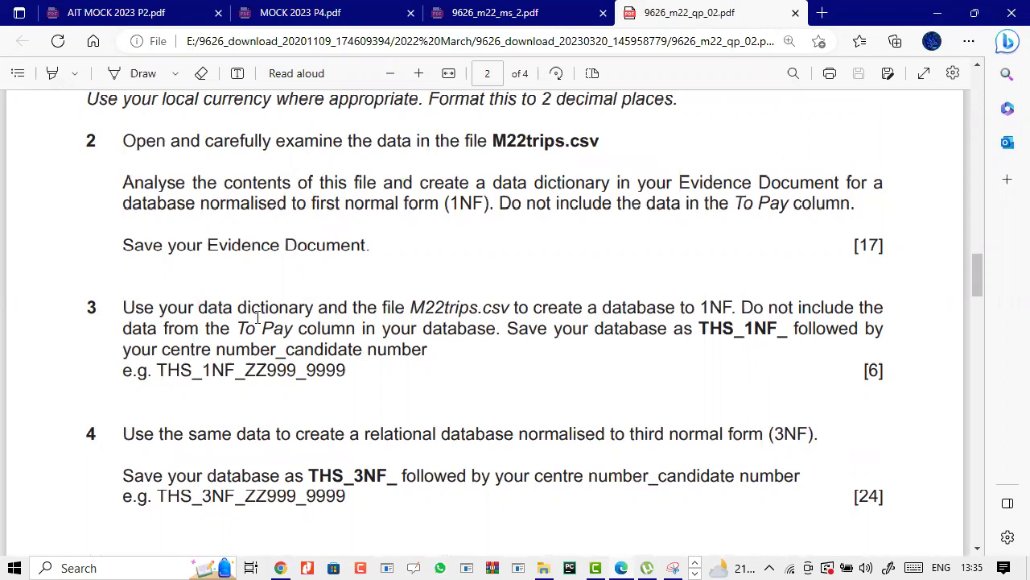
drag(196, 306, 378, 307)
scroll(289, 346, down, 3)
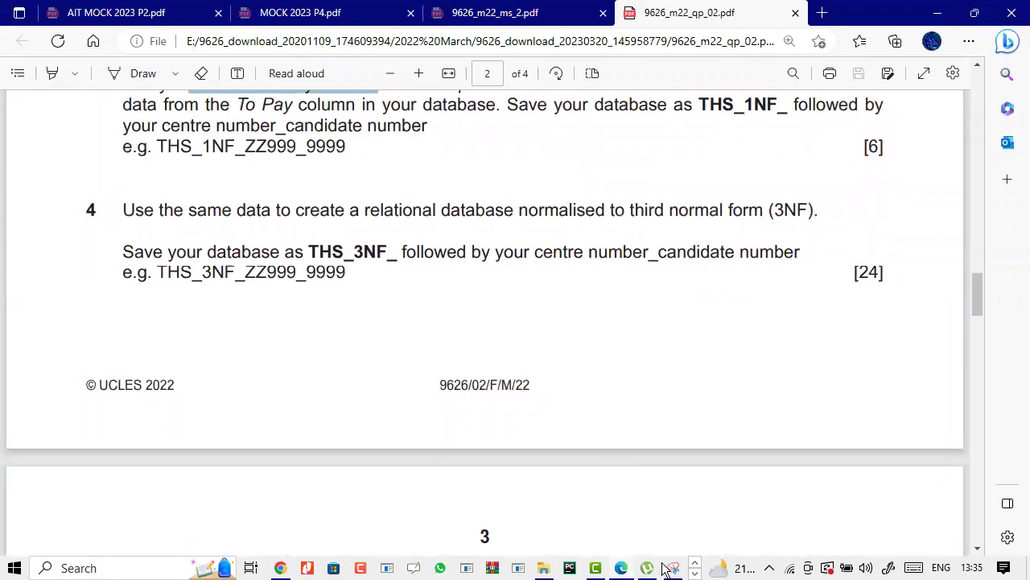
click(692, 562)
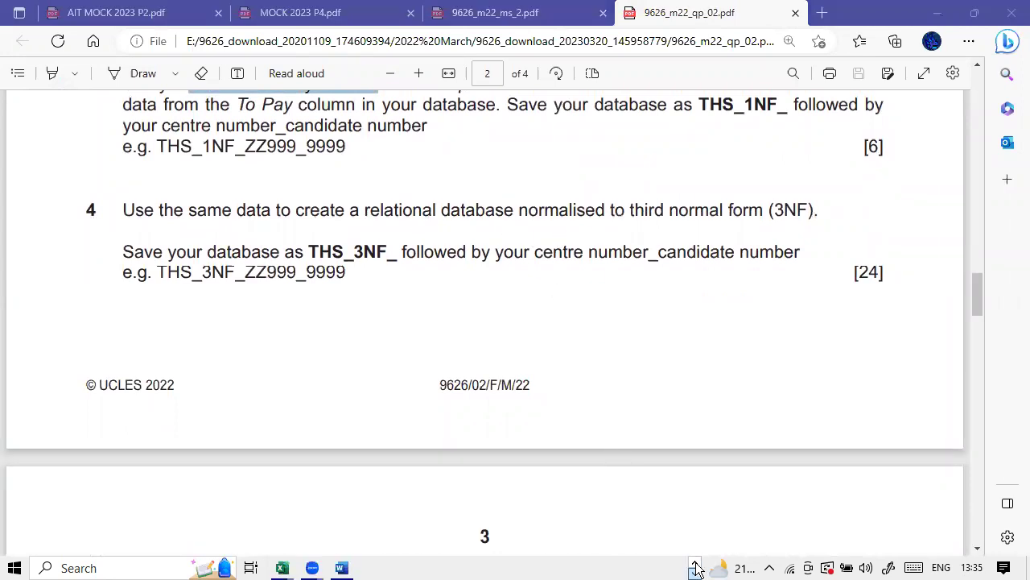
drag(669, 211, 815, 214)
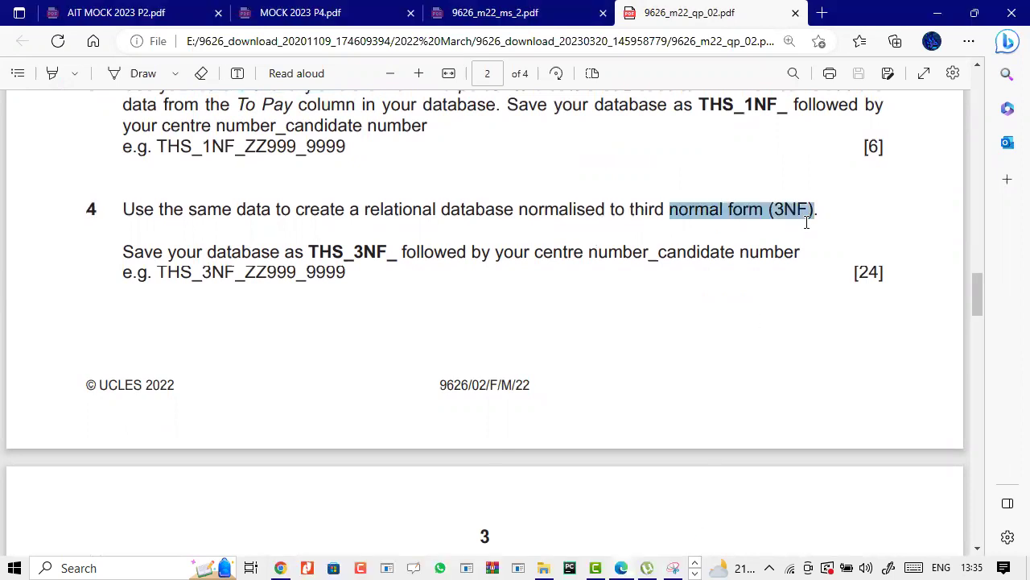
- Switch to the M22trips workbook in Excel and delete the vertical list of headings in K4:K11
click(695, 563)
click(694, 568)
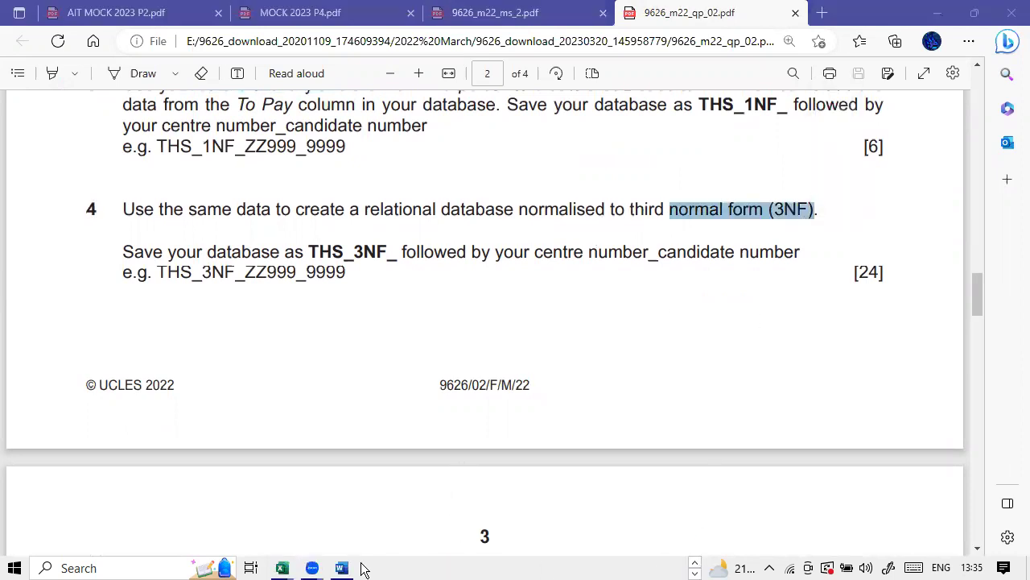
click(281, 567)
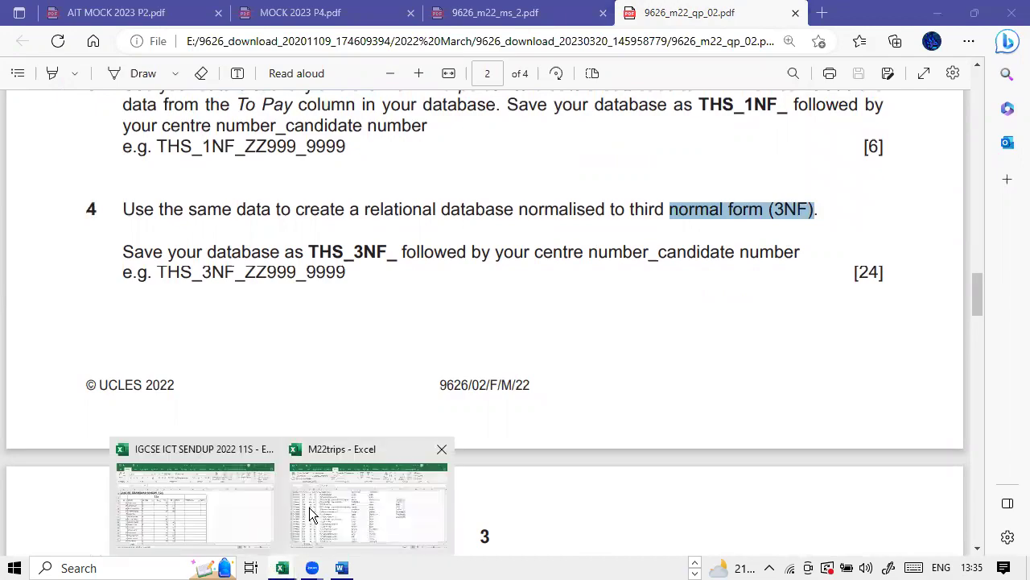
click(339, 493)
click(554, 380)
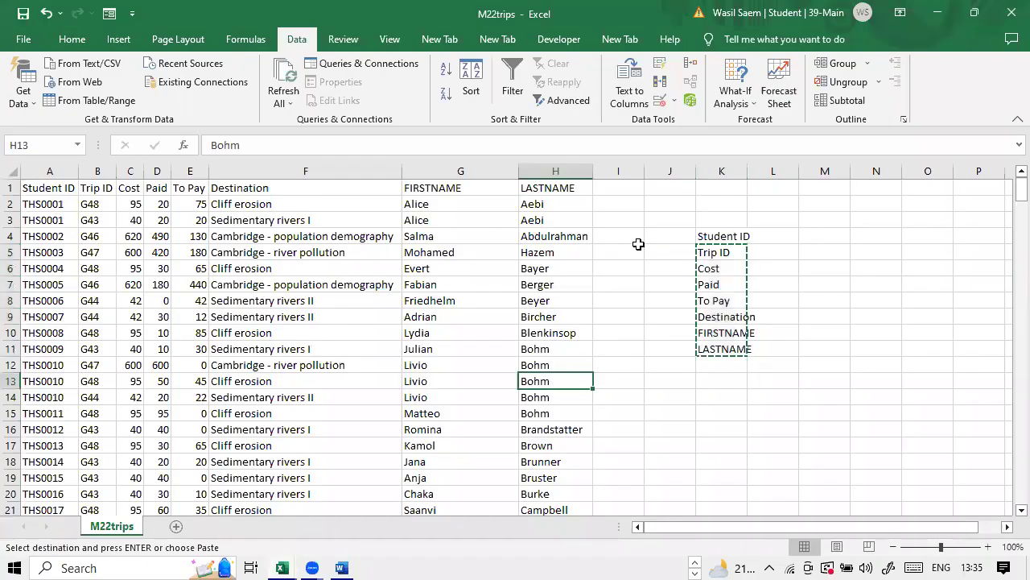
drag(722, 229, 730, 348)
key(Delete)
click(619, 349)
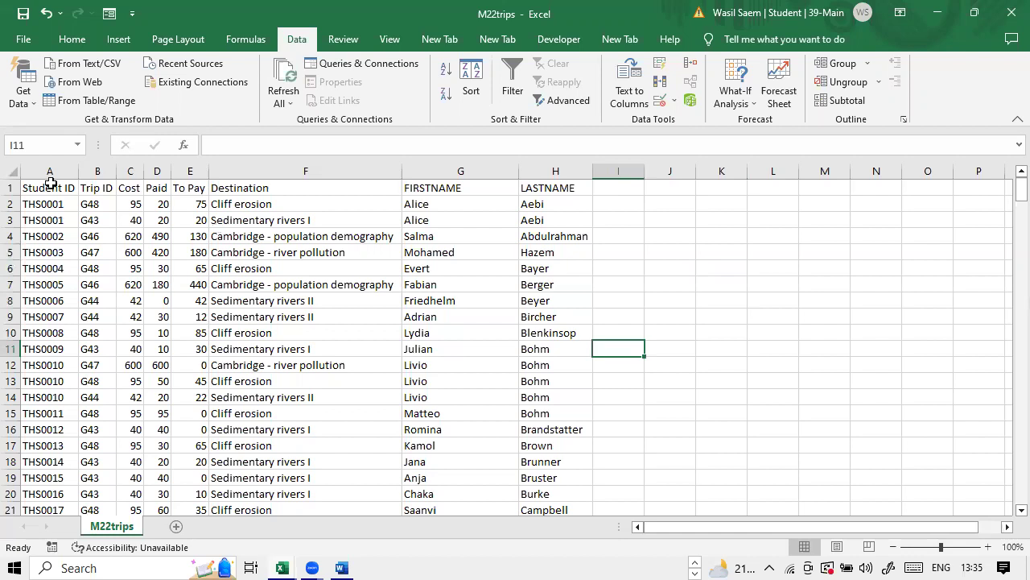
- Examine the Student ID, Trip ID, Cost, Destination and name columns to see which fields belong together for normalisation
drag(64, 187, 65, 344)
drag(454, 188, 559, 253)
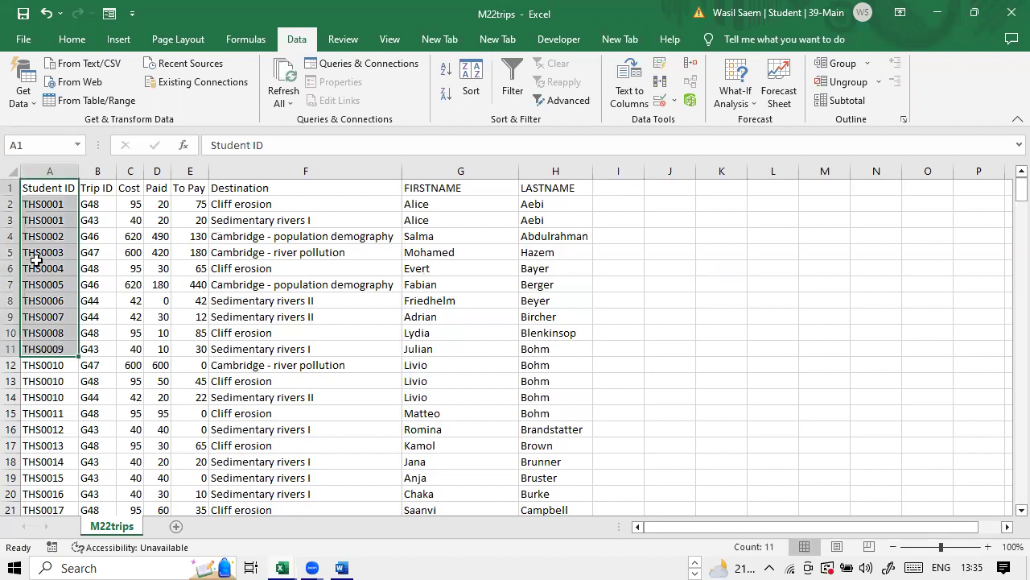
click(53, 205)
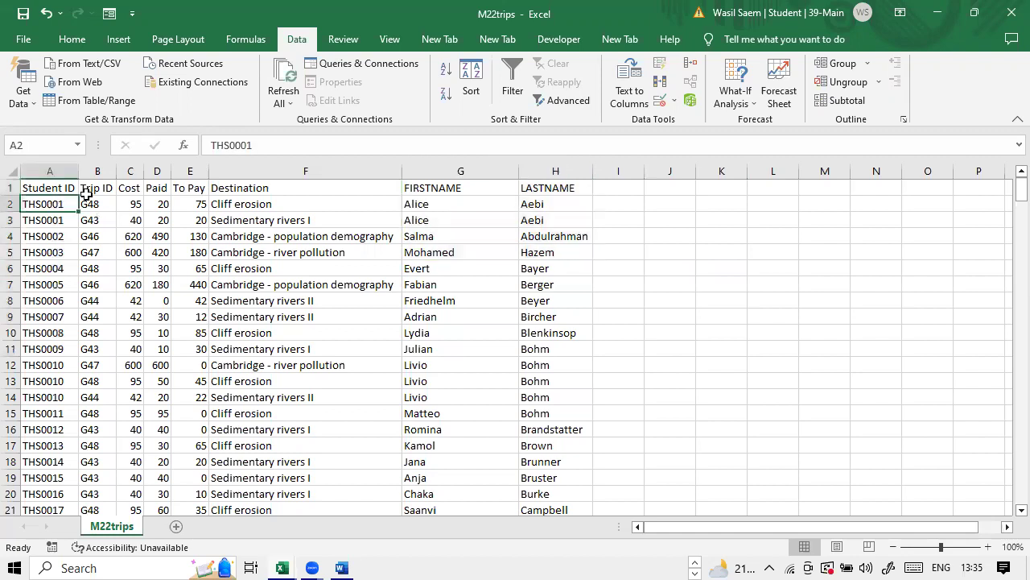
drag(88, 186, 95, 289)
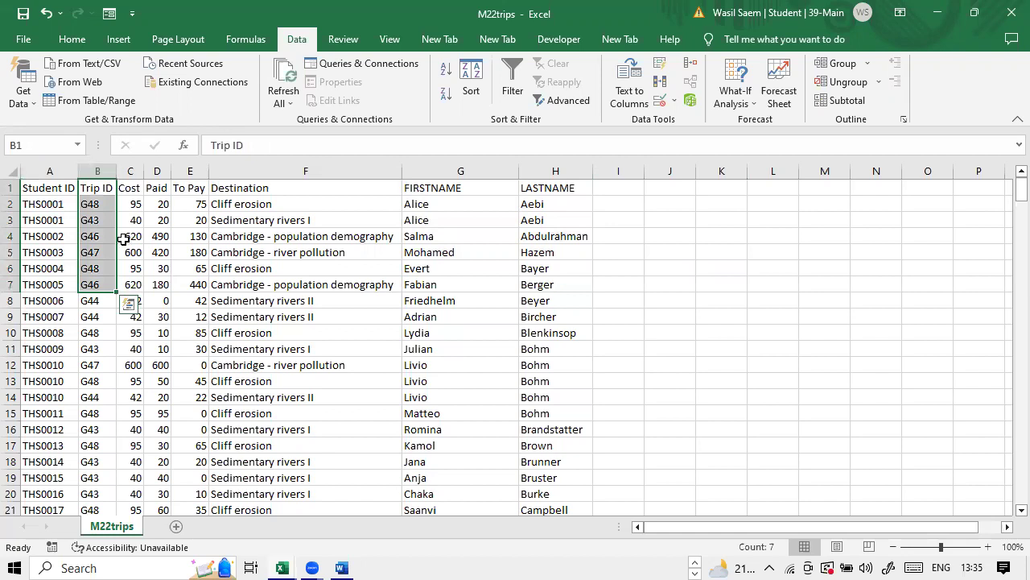
click(103, 172)
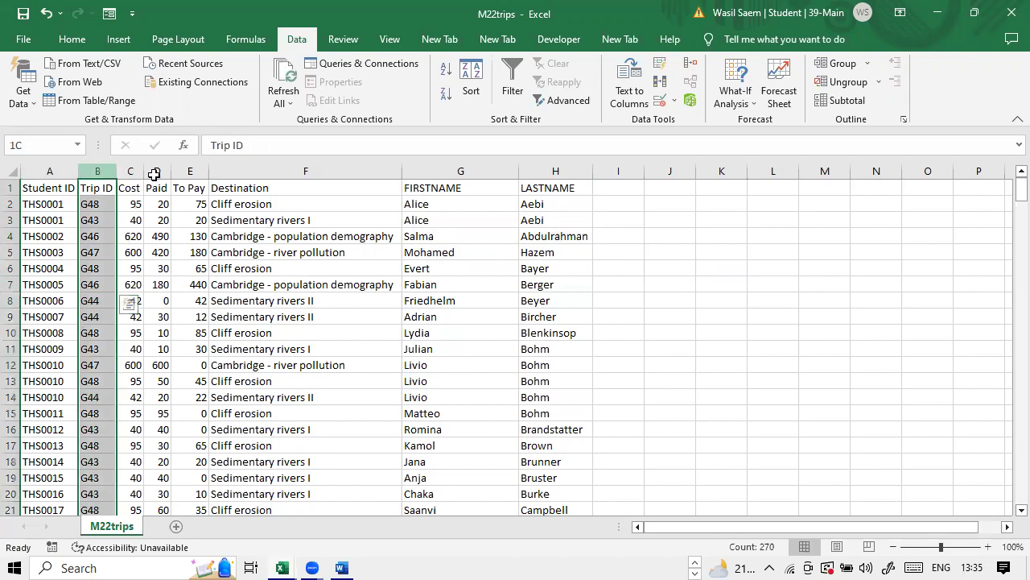
drag(154, 175, 140, 174)
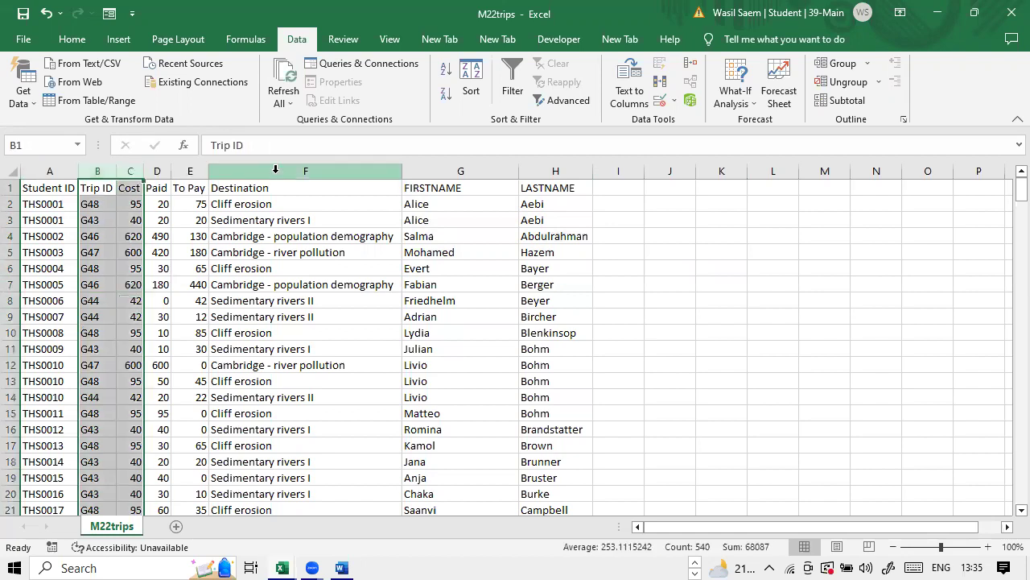
click(275, 169)
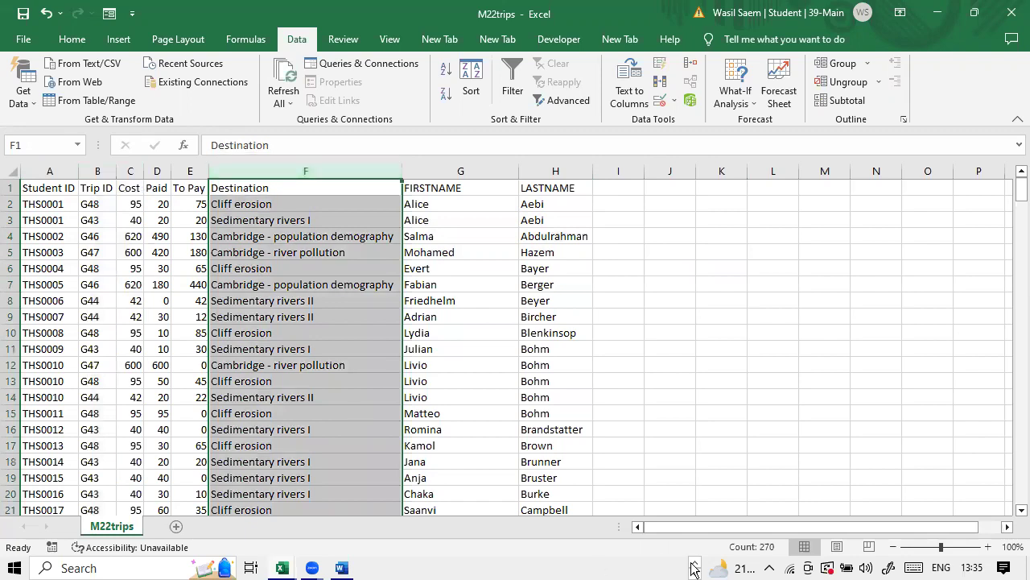
click(380, 405)
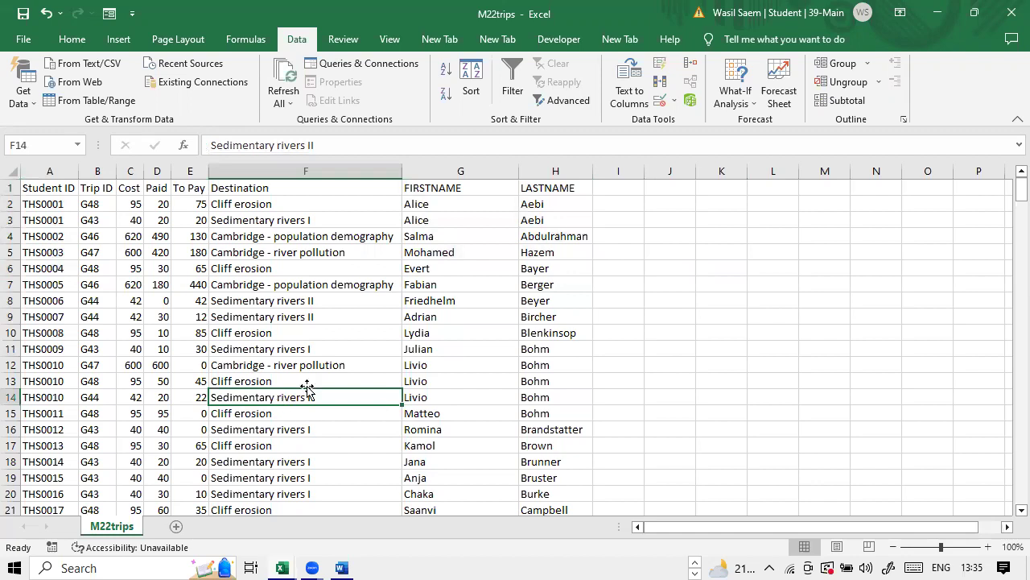
key(Up)
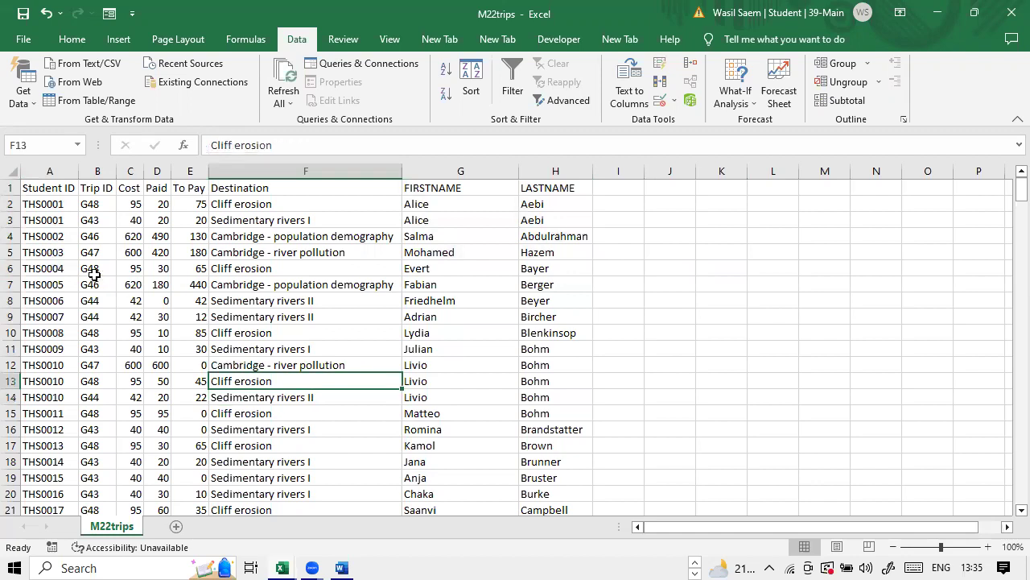
- Copy the Student ID, FIRSTNAME and LASTNAME columns and paste them into a new blank workbook starting at A1
click(467, 166)
ctrl+click(565, 166)
right_click(564, 169)
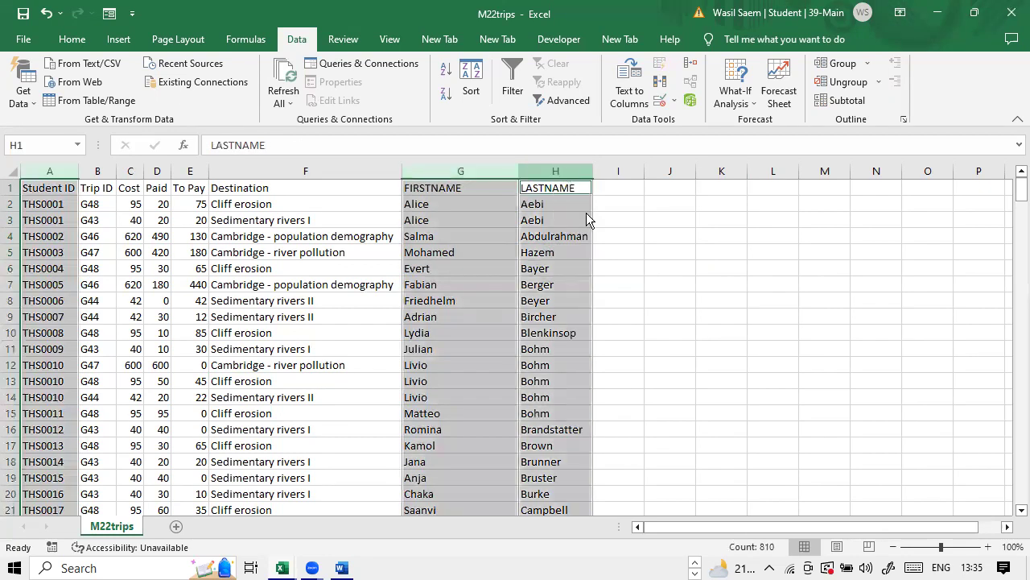
click(594, 227)
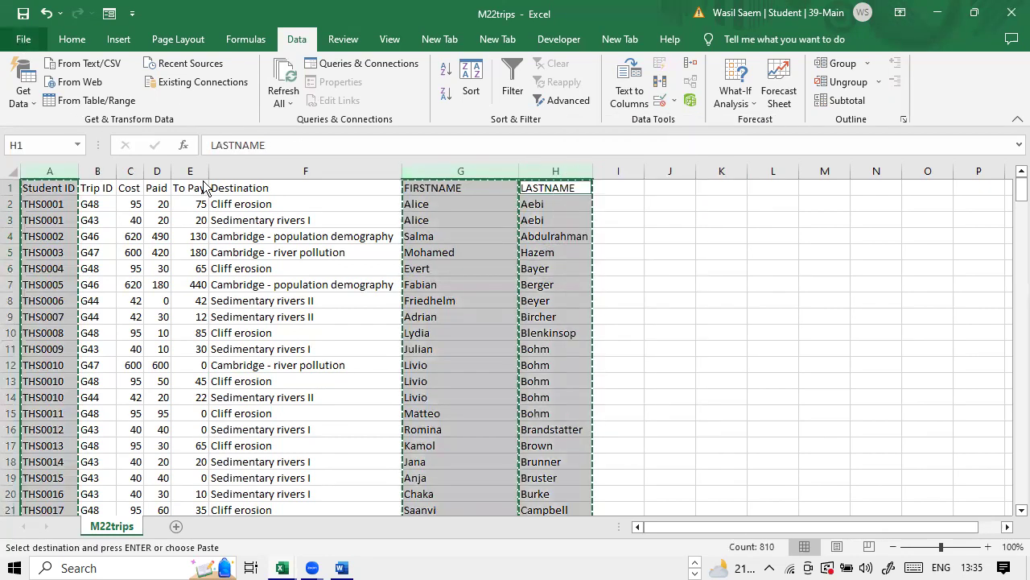
key(alt+f)
key(Escape)
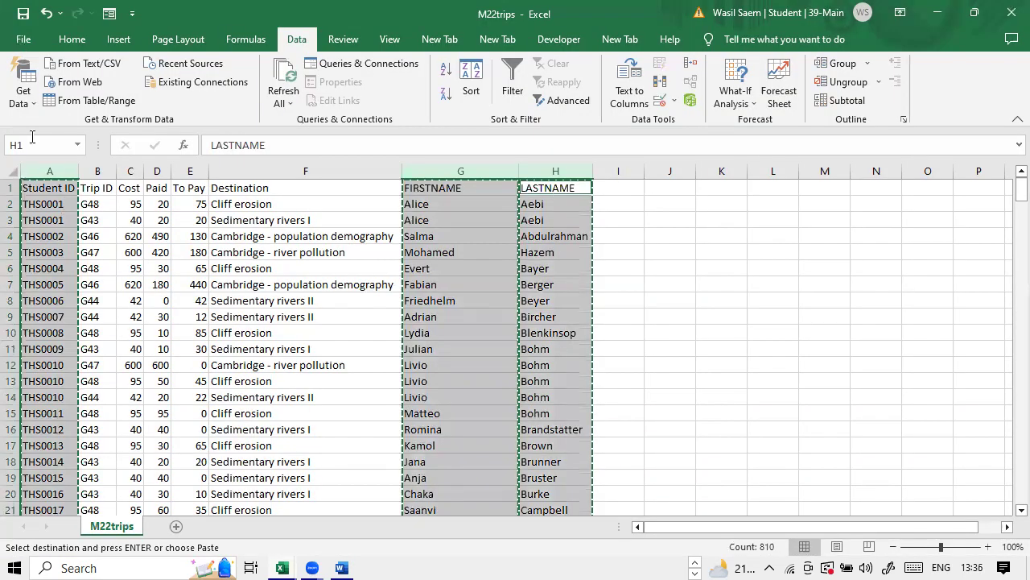
key(ctrl+n)
right_click(41, 189)
click(79, 261)
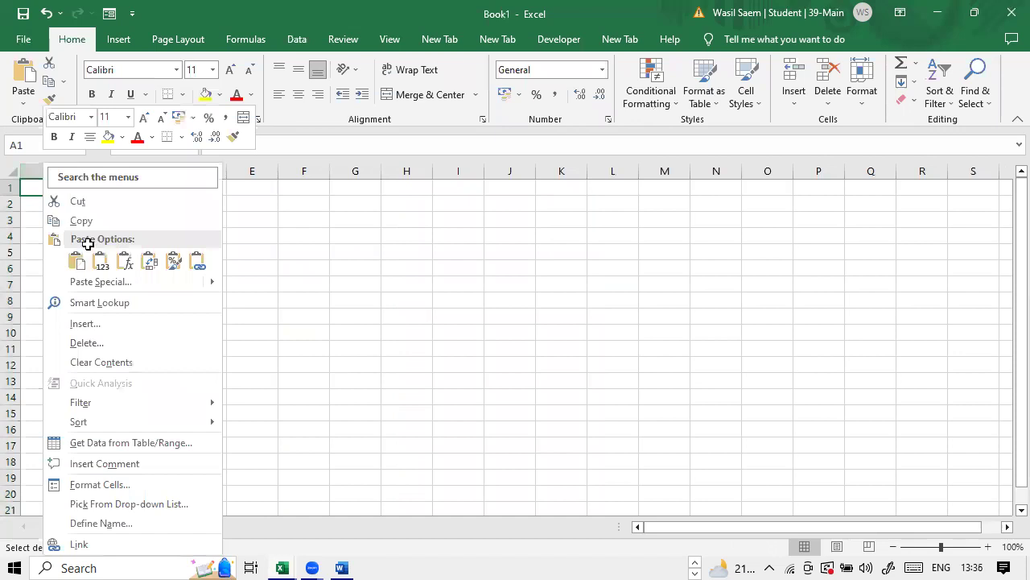
click(99, 232)
- Remove duplicate records from the pasted student rows A2:C270, comparing Student ID, FIRSTNAME and LASTNAME
drag(47, 205, 195, 346)
scroll(197, 345, down, 11)
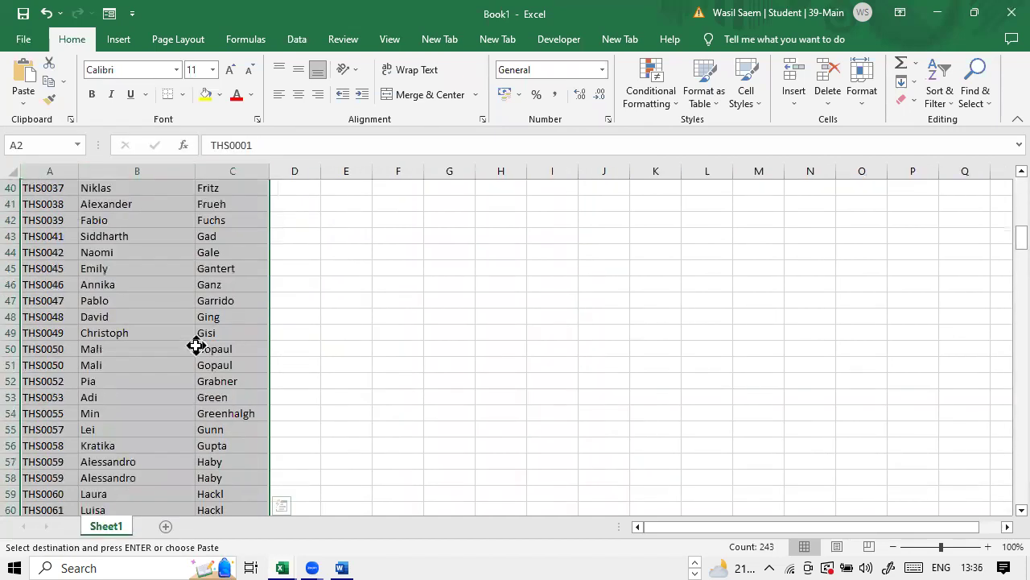
scroll(158, 312, up, 11)
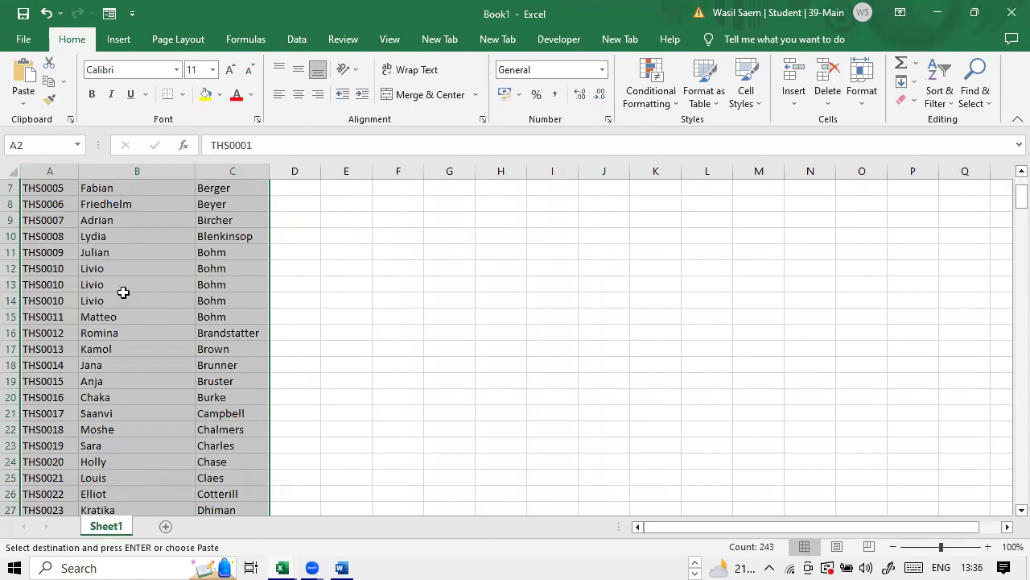
scroll(124, 292, up, 2)
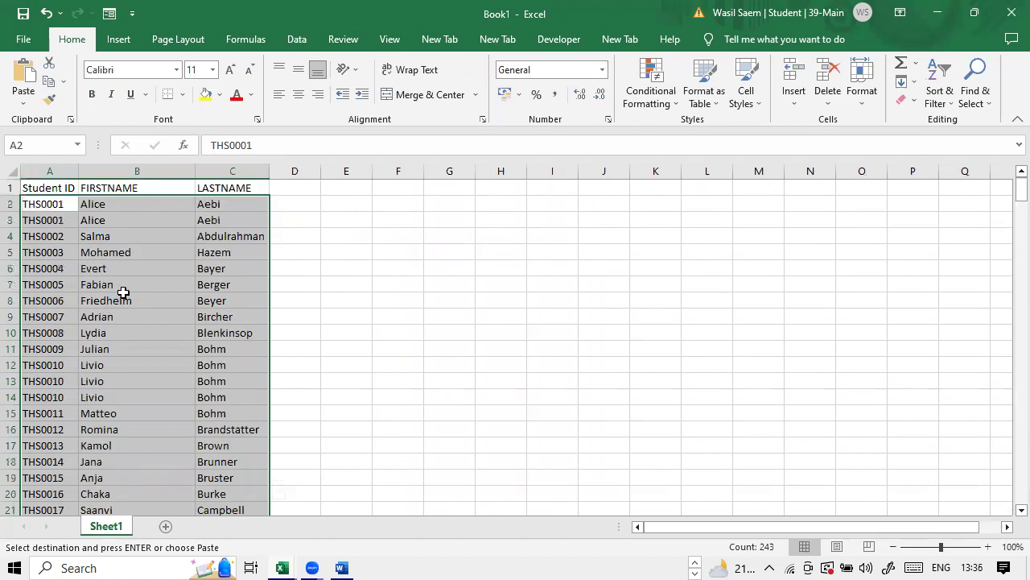
click(58, 236)
key(Up)
key(Up)
key(shift+Right)
drag(240, 561, 223, 479)
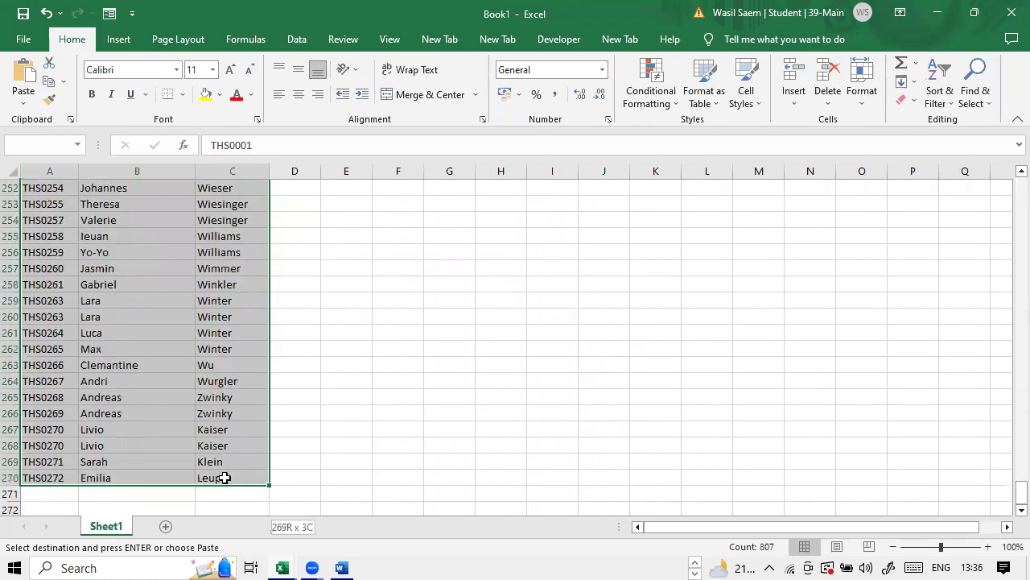
click(298, 46)
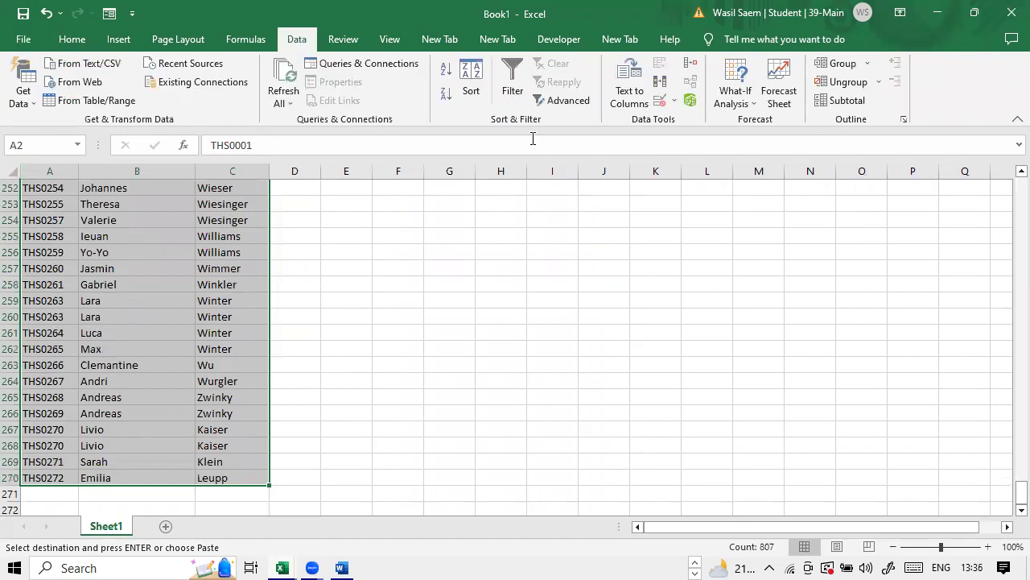
click(661, 82)
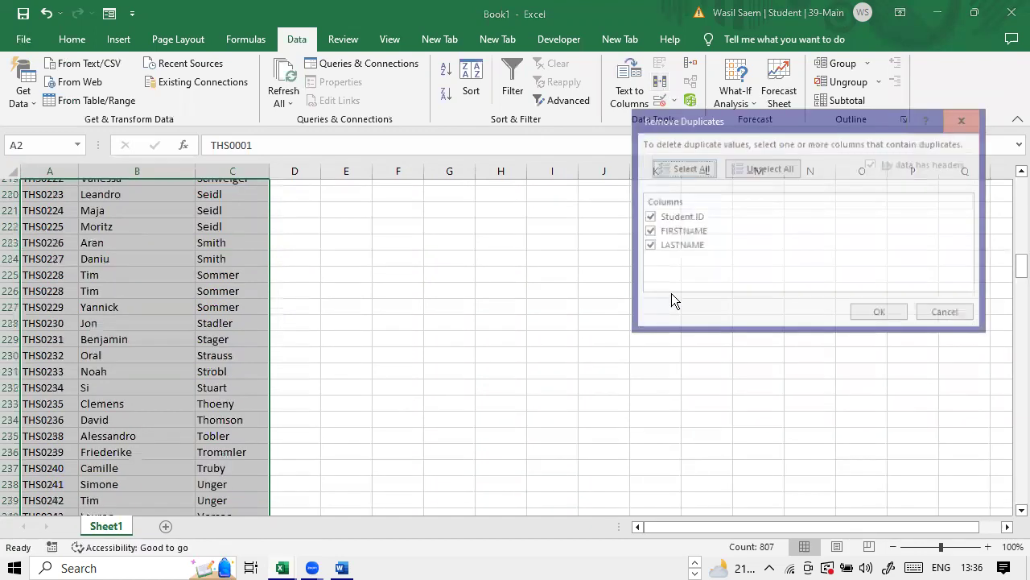
click(855, 310)
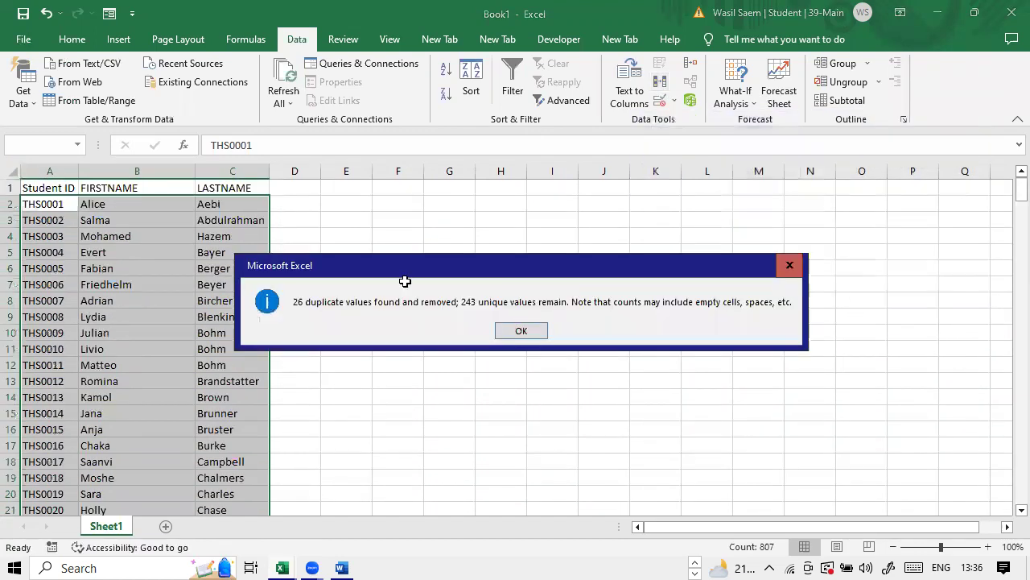
key(Return)
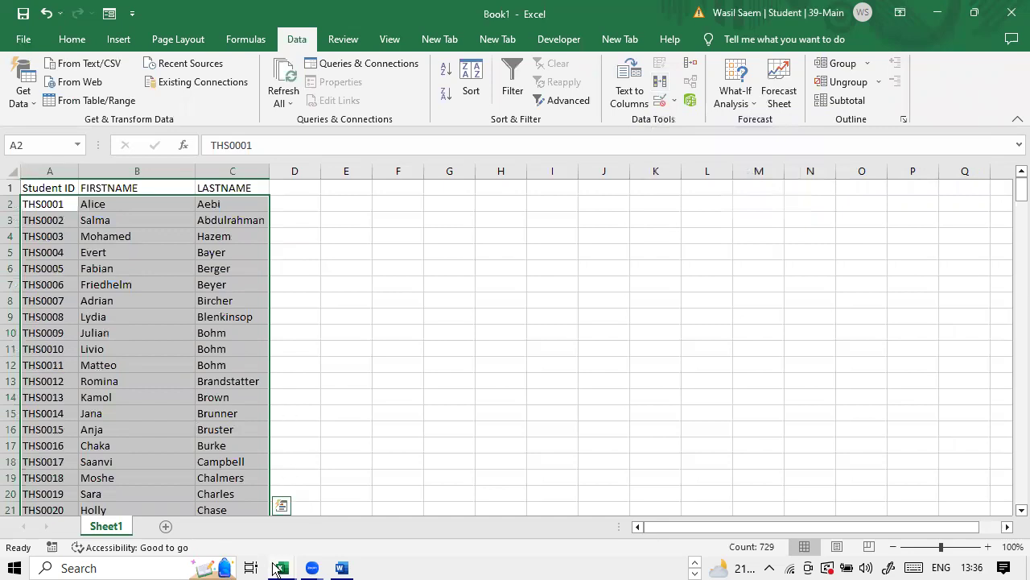
- Copy the Trip ID, Cost and Destination columns from the M22trips workbook and paste them into a new blank workbook starting at A1
mouse_move(280, 569)
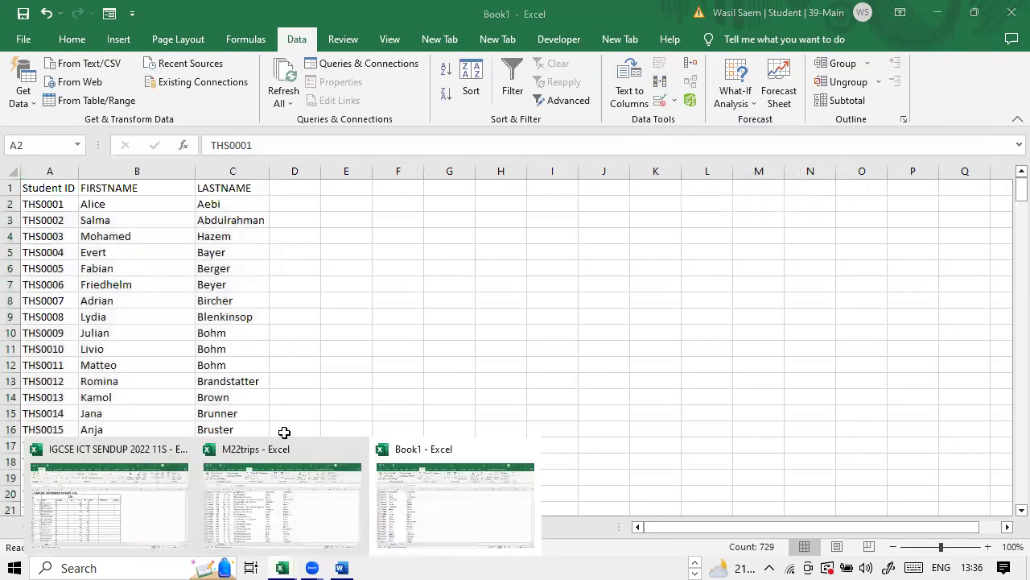
click(290, 459)
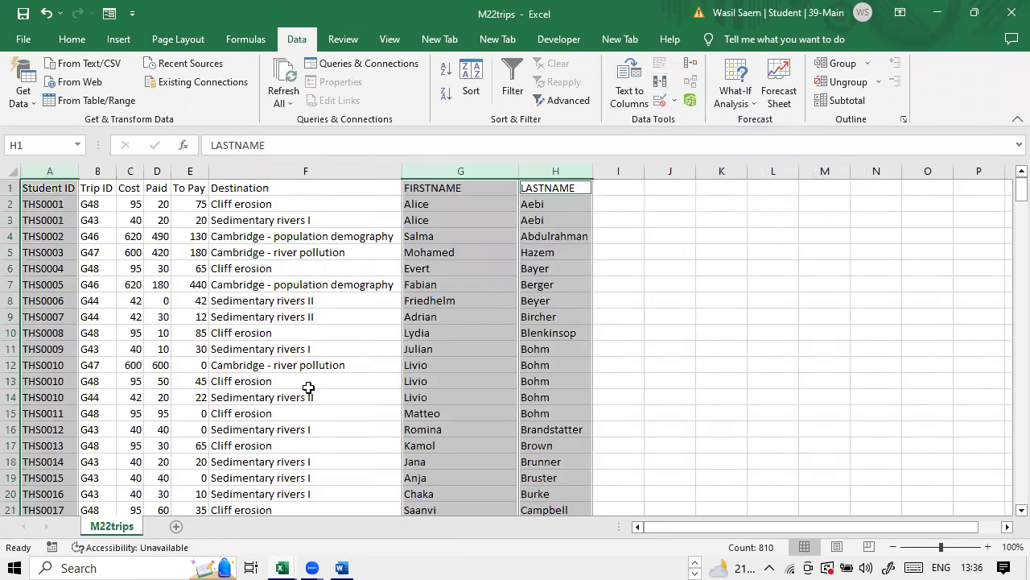
key(ctrl+z)
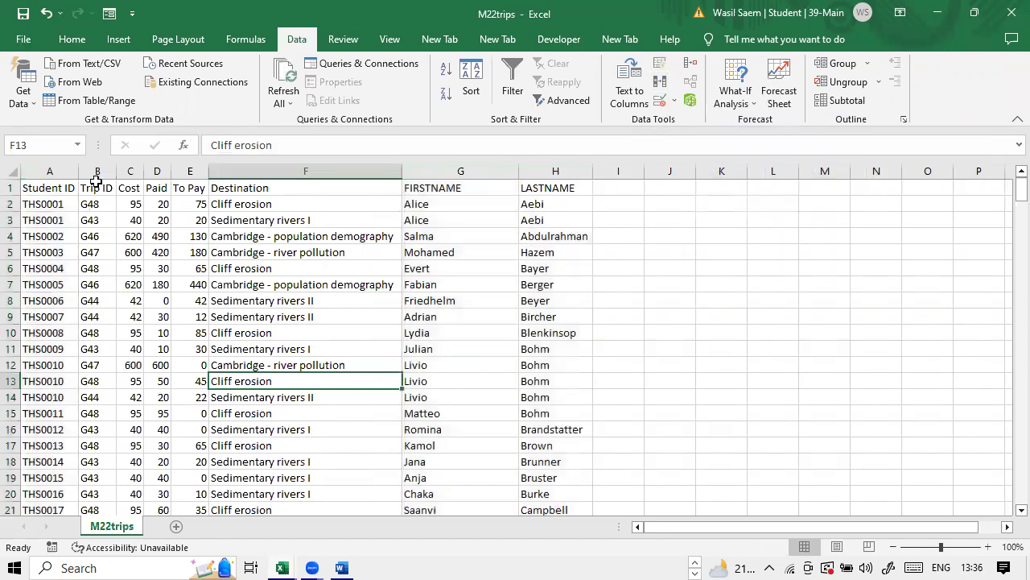
click(111, 171)
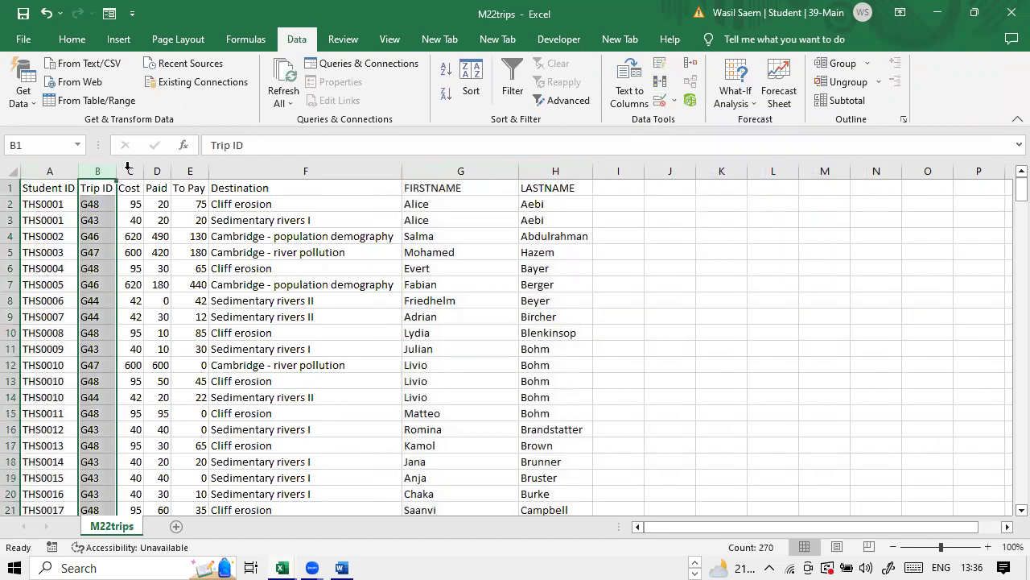
ctrl+click(129, 171)
ctrl+click(259, 171)
right_click(260, 171)
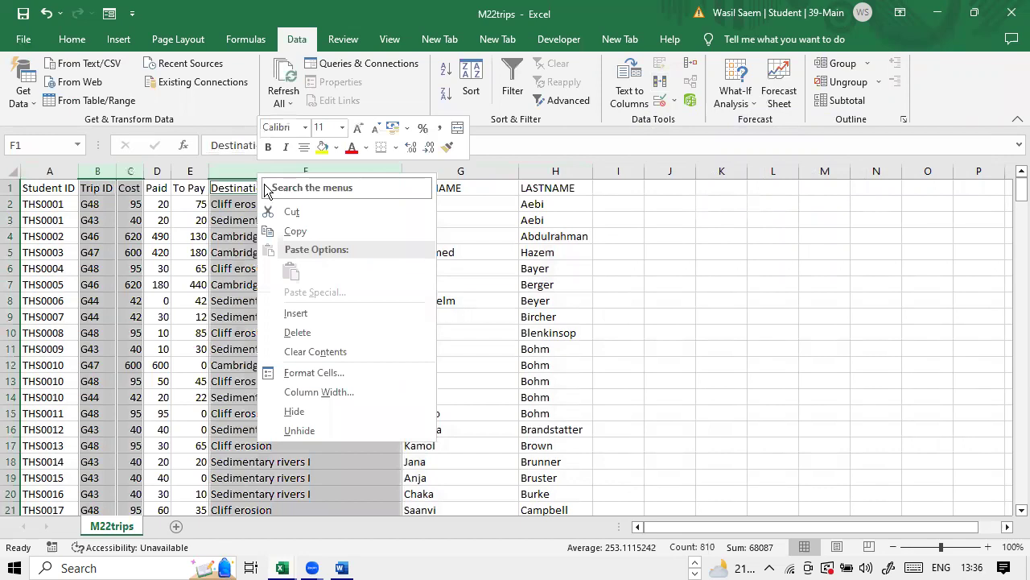
click(294, 231)
click(23, 39)
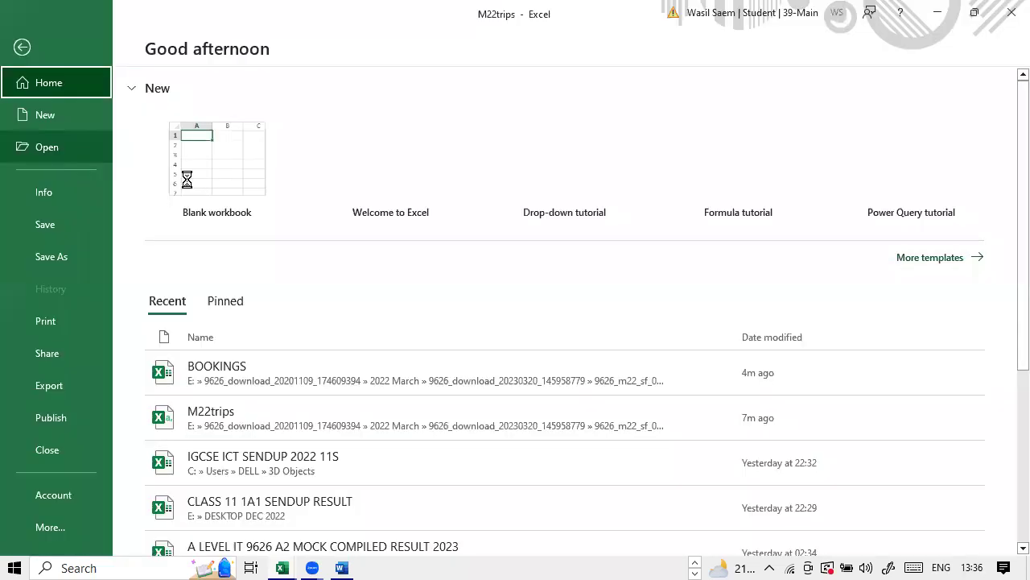
key(Escape)
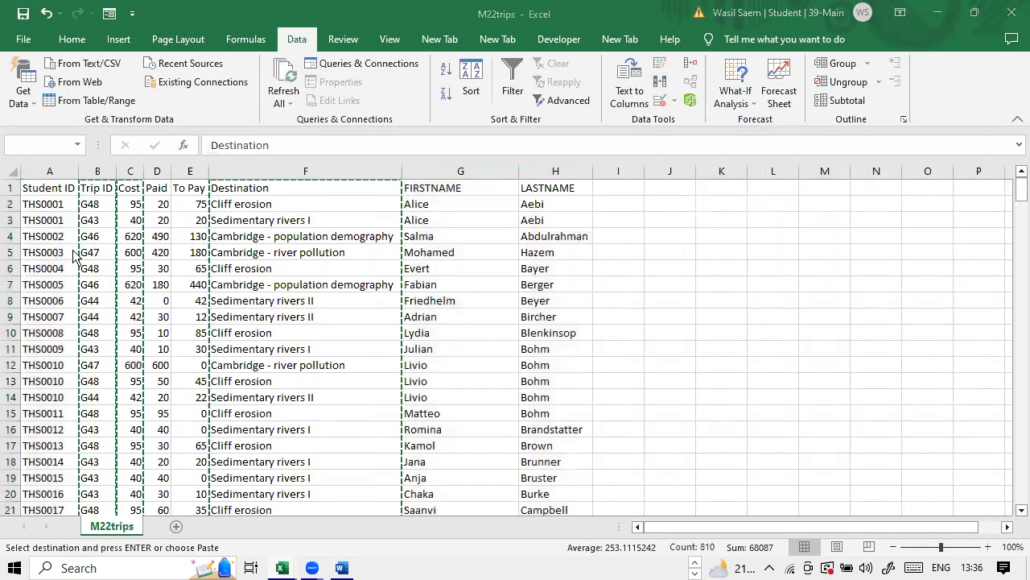
right_click(37, 188)
click(73, 260)
- Remove duplicate records from the pasted trip rows A2:C270, comparing Trip ID, Cost and Destination, and check the remaining trip IDs
drag(35, 207, 239, 488)
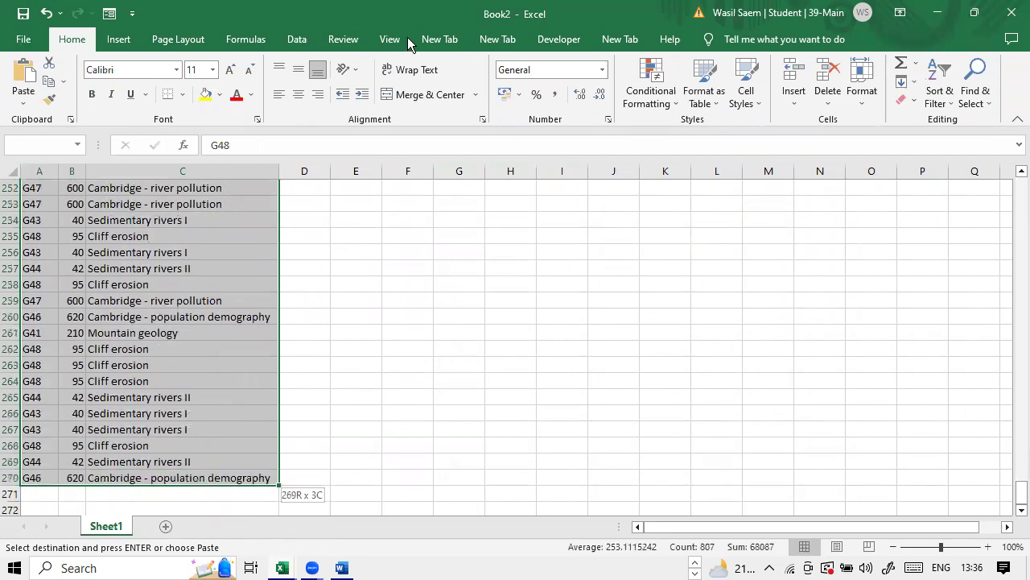
click(295, 38)
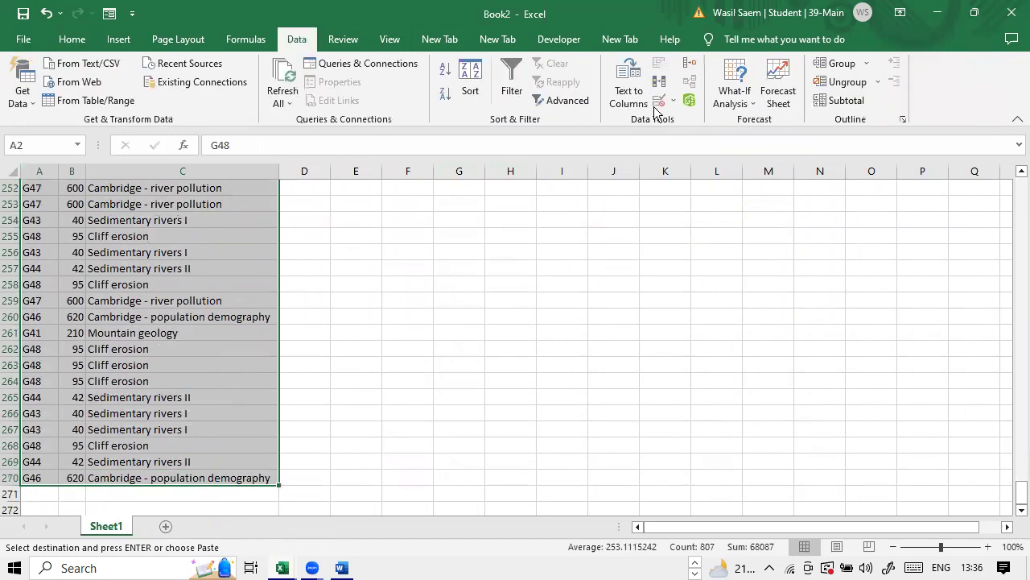
click(660, 81)
click(878, 314)
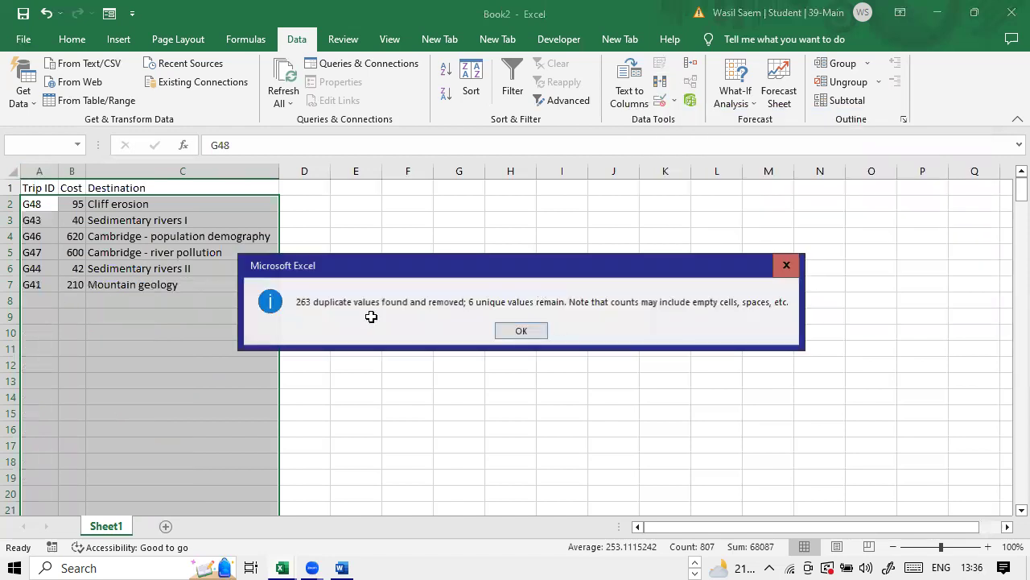
key(Return)
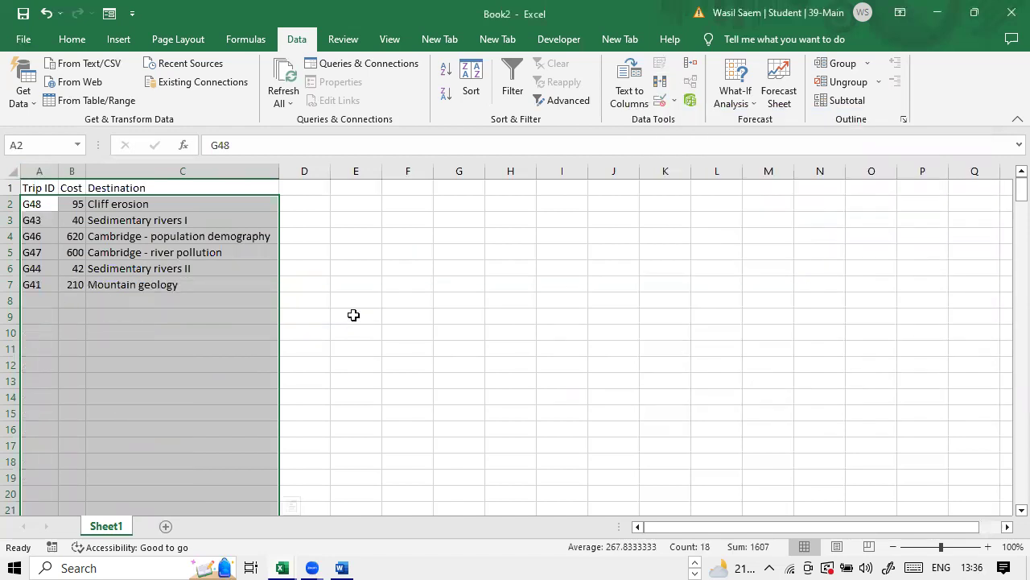
click(354, 314)
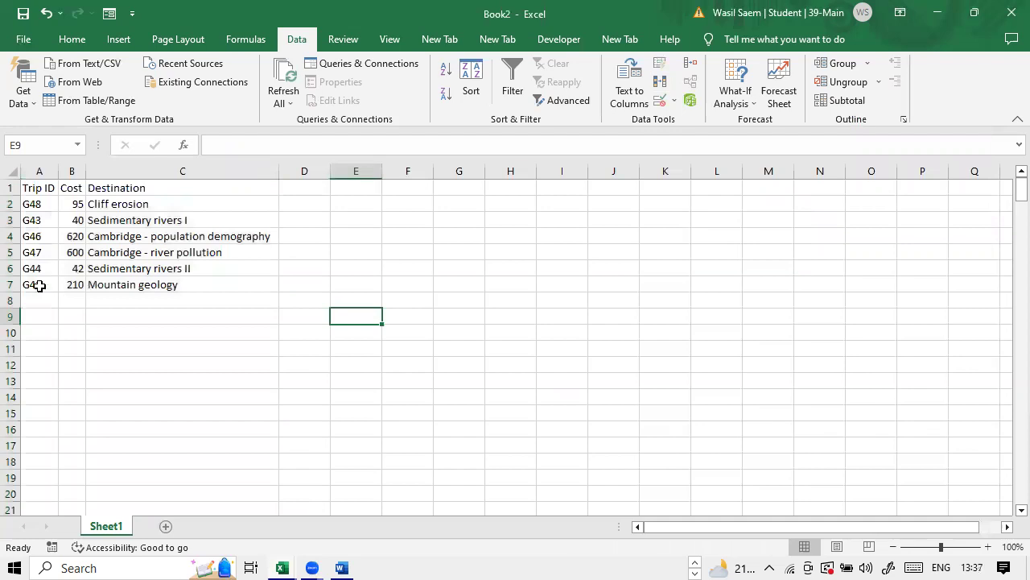
drag(39, 204, 40, 286)
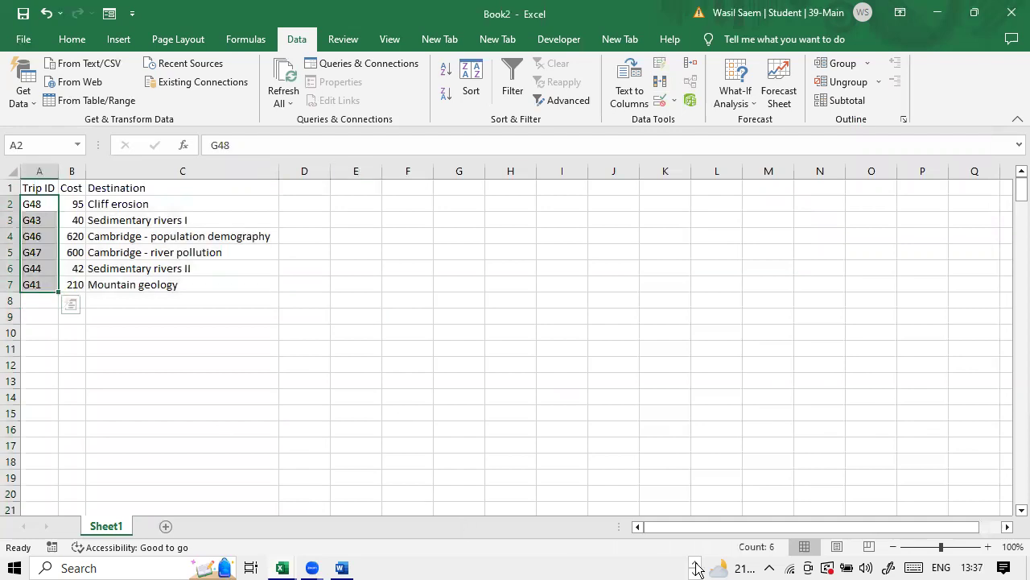
- Switch to the confidential source files folder in File Explorer and open the BOOKINGS workbook
click(614, 563)
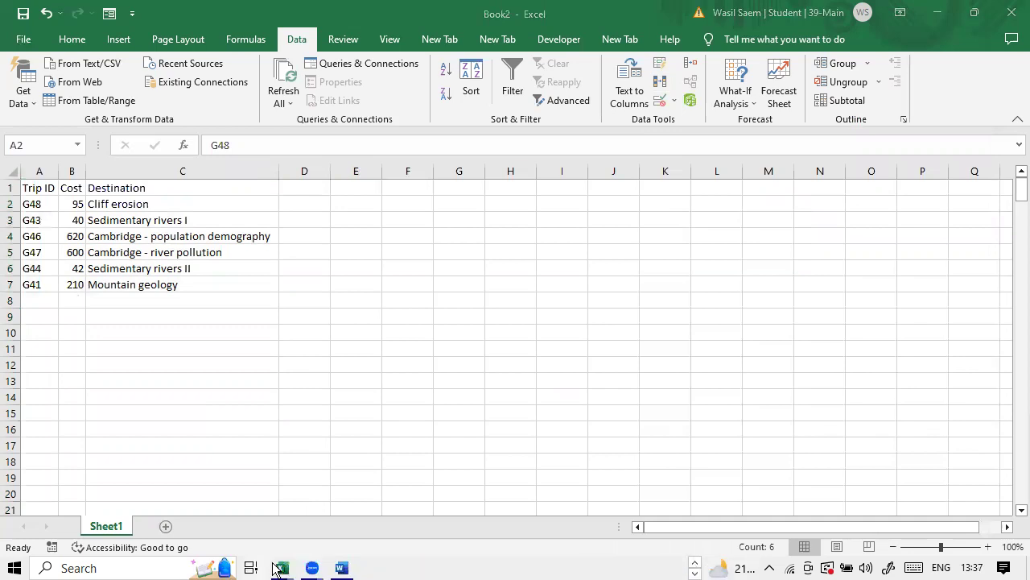
click(273, 519)
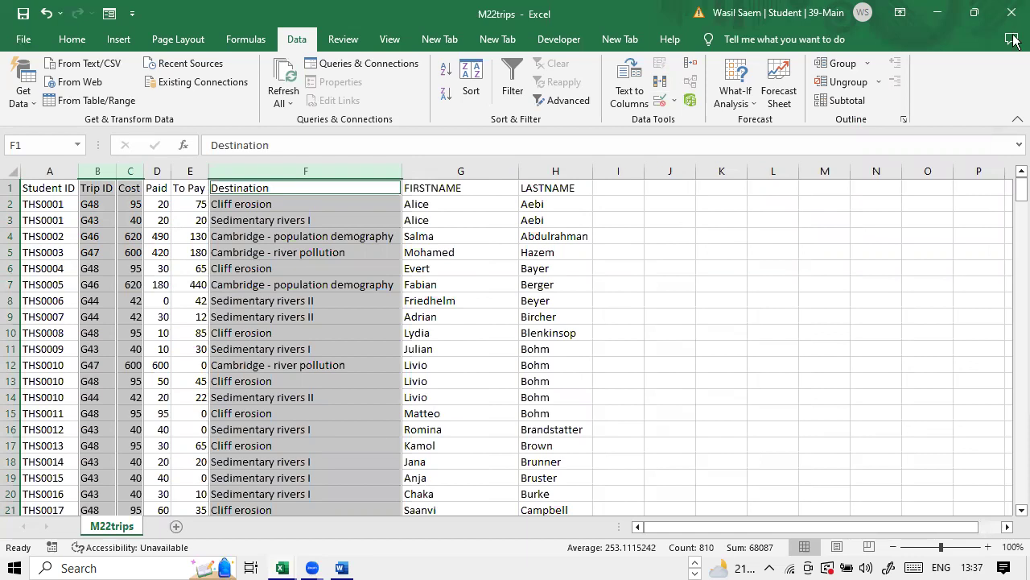
click(948, 16)
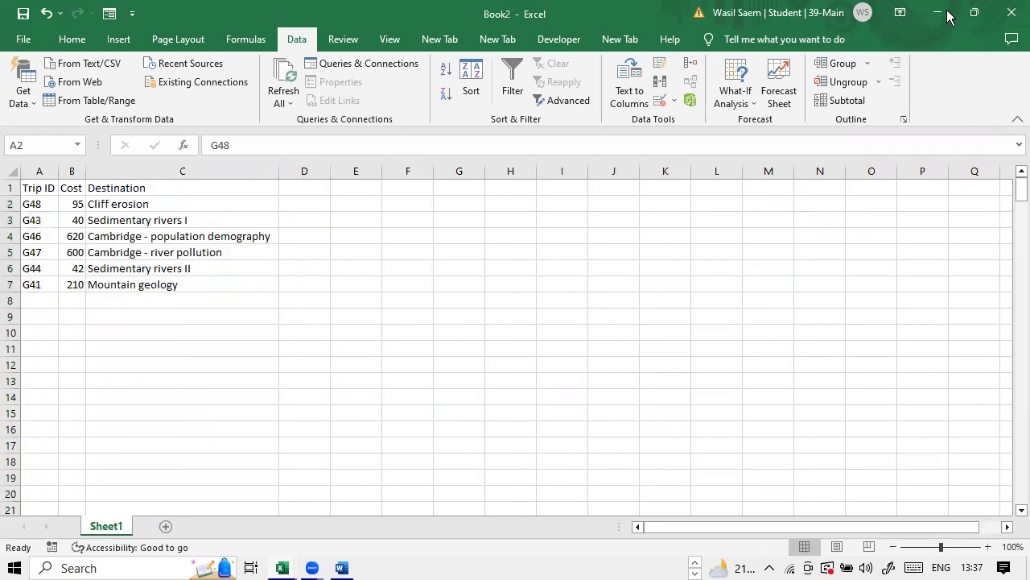
click(948, 16)
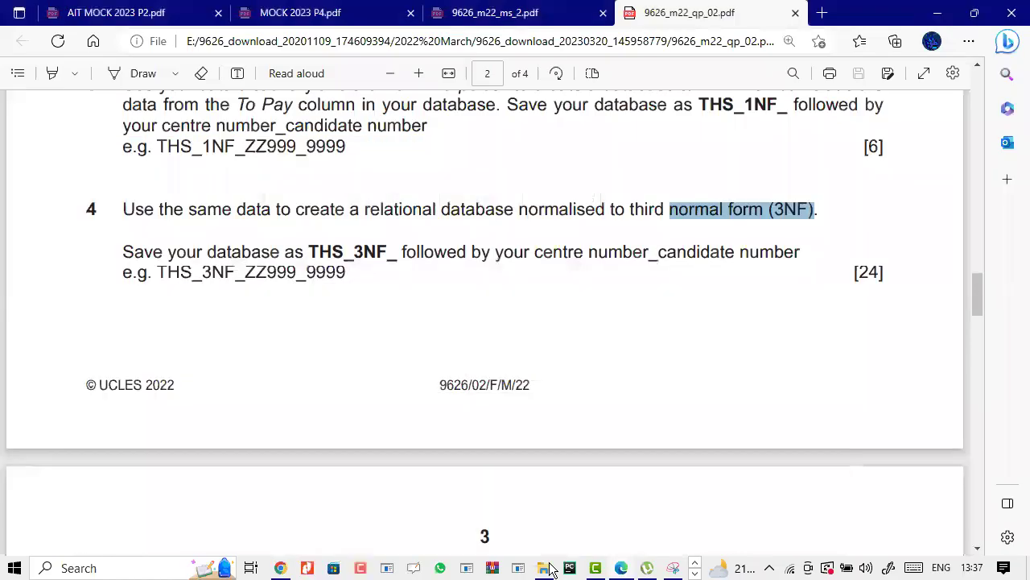
key(alt+Tab)
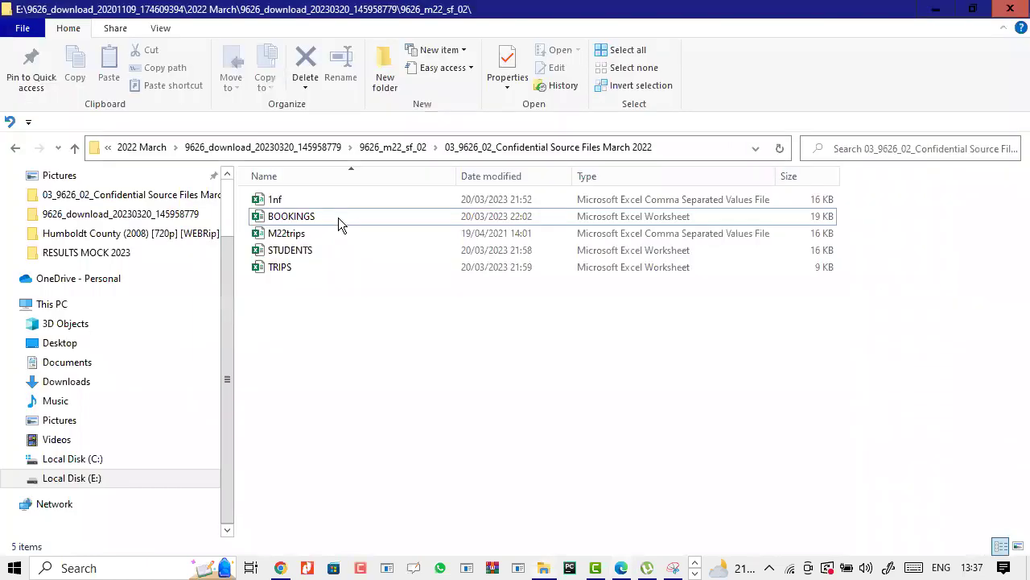
double_click(338, 218)
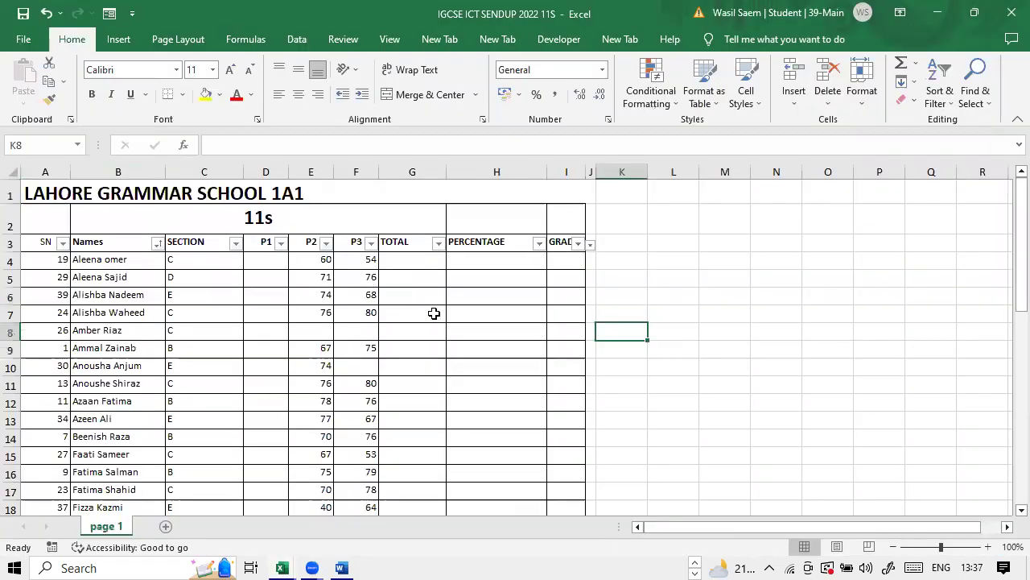
- Examine the Bookingid, Student ID, Trip ID, Paid and To Pay fields in the BOOKINGS workbook, and close it
click(489, 336)
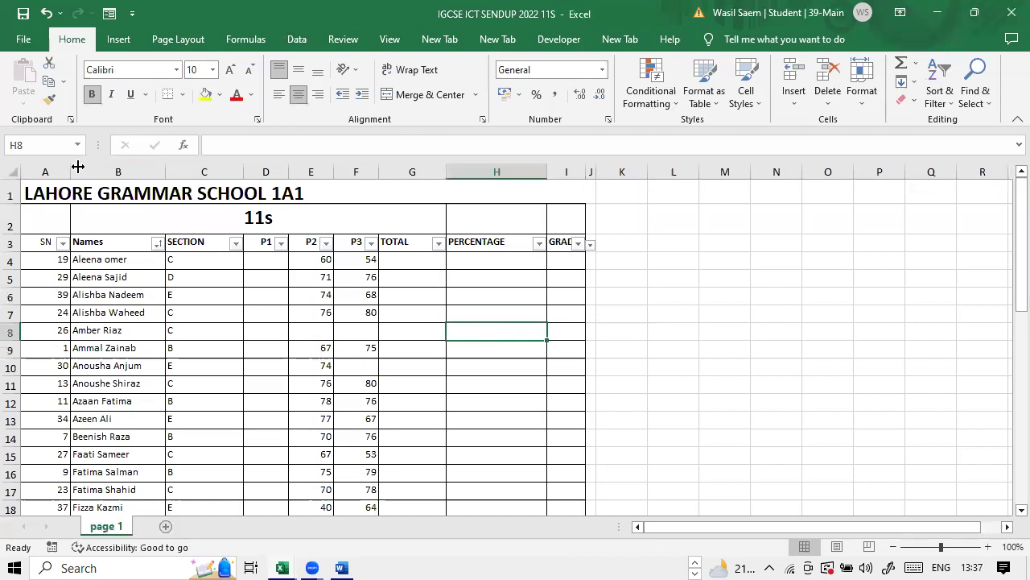
key(alt+Tab)
click(114, 191)
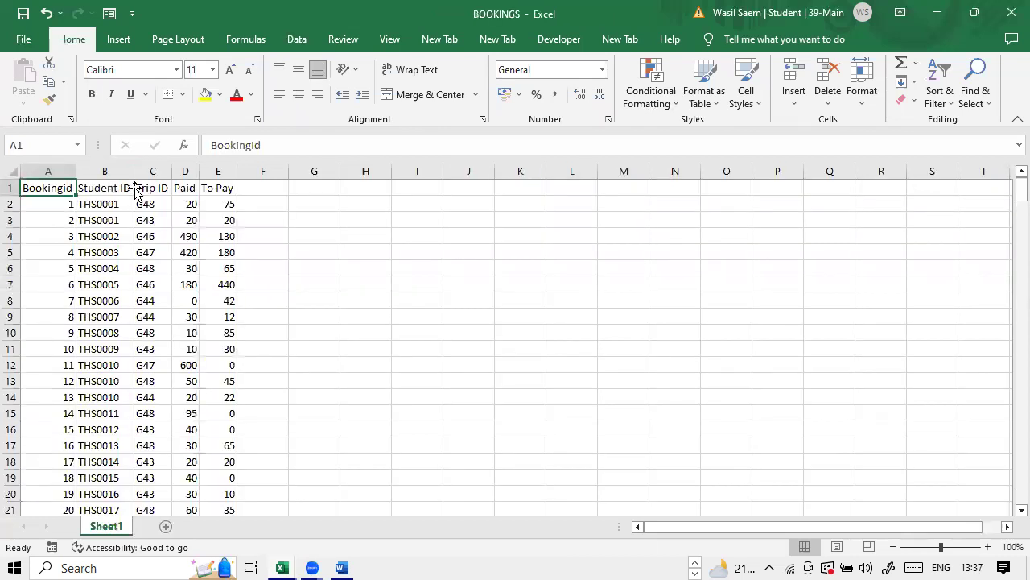
click(193, 190)
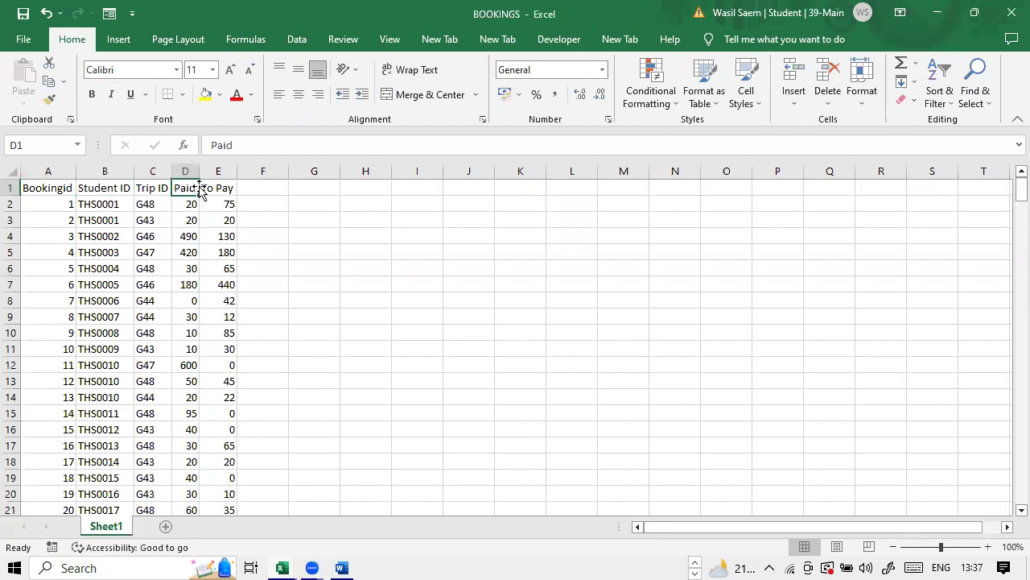
click(1015, 14)
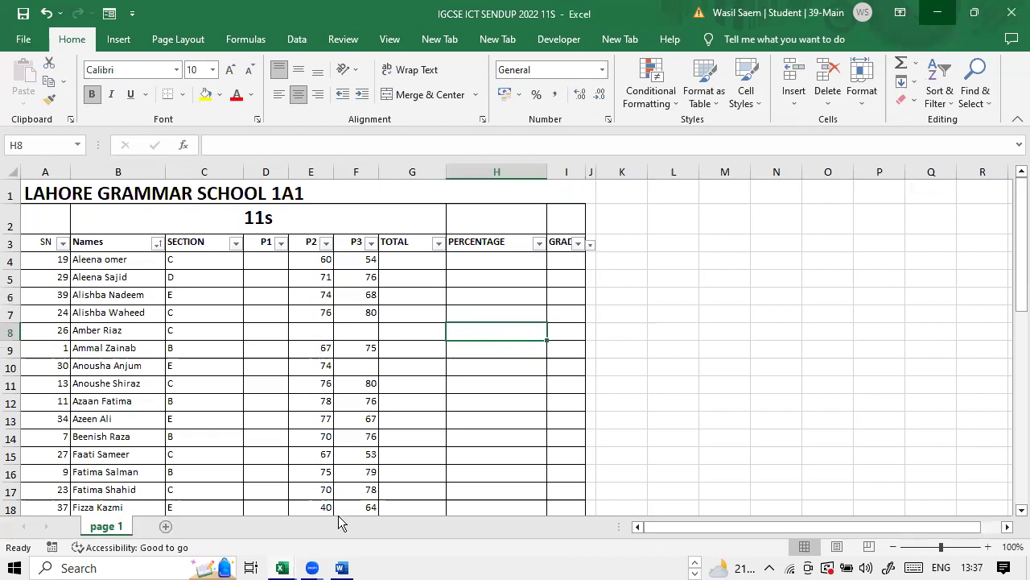
- Switch to the M22trips workbook and examine which columns belong to the student, trip and booking tables
mouse_move(293, 570)
click(294, 517)
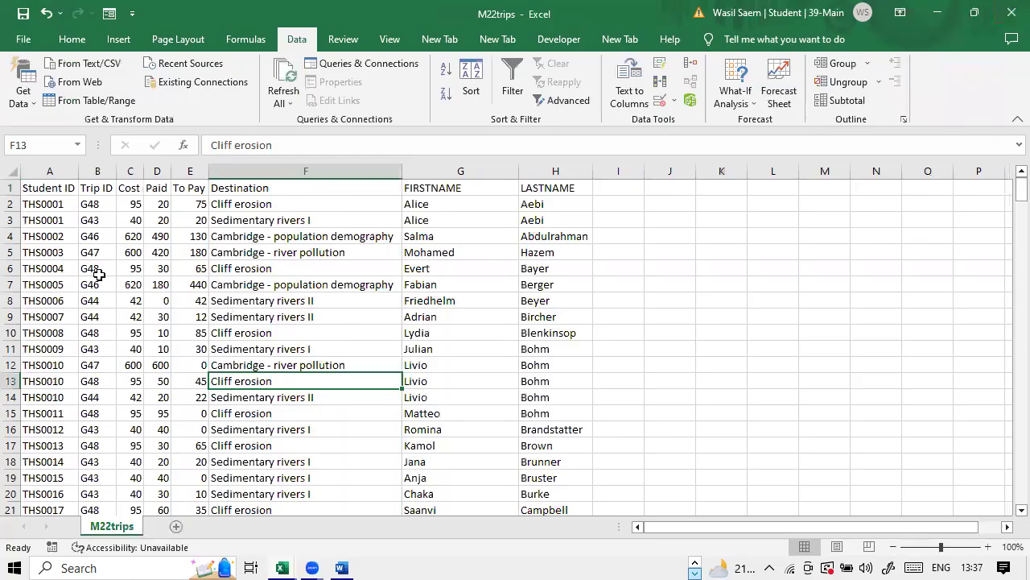
click(56, 167)
drag(426, 172, 559, 170)
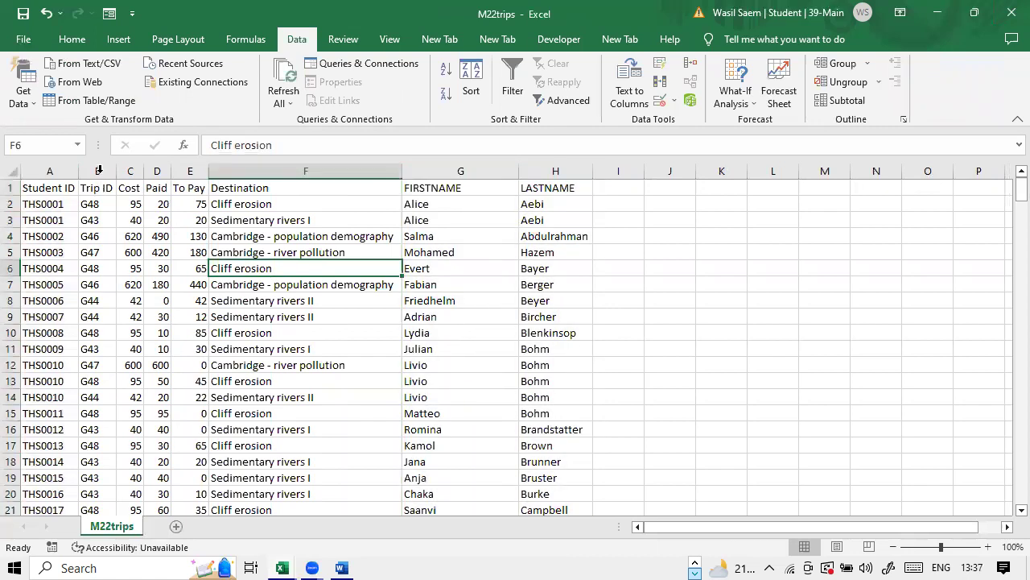
drag(100, 169, 339, 212)
click(311, 254)
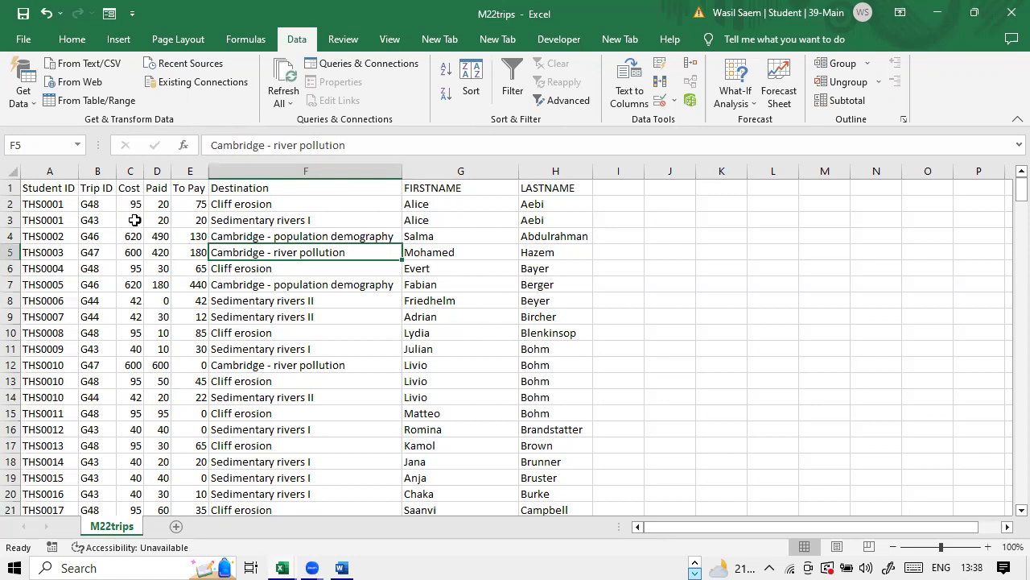
click(109, 171)
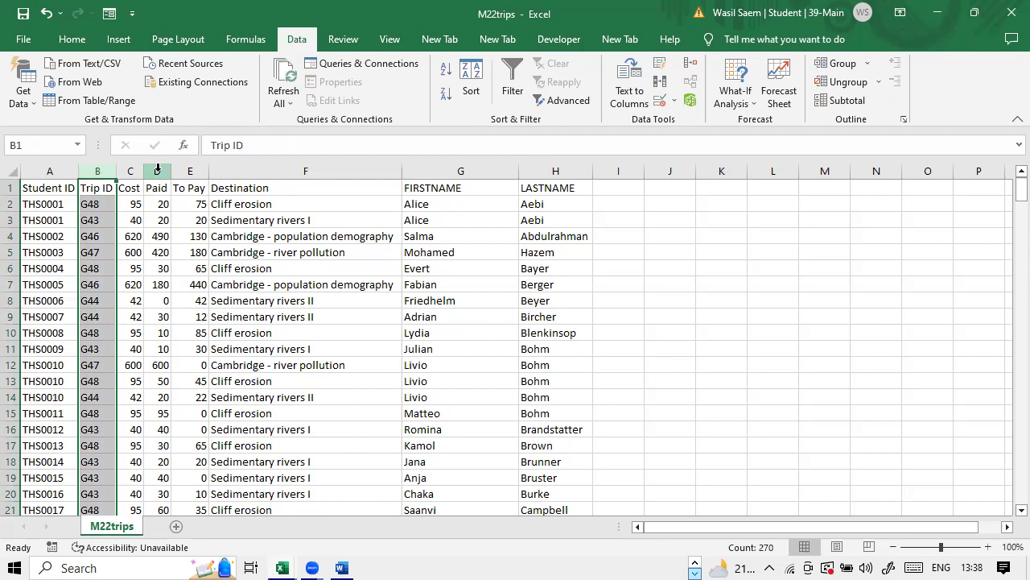
- Copy the Trip ID, Paid and To Pay columns from the M22trips sheet into a new blank workbook, starting at B1
ctrl+drag(165, 170, 184, 170)
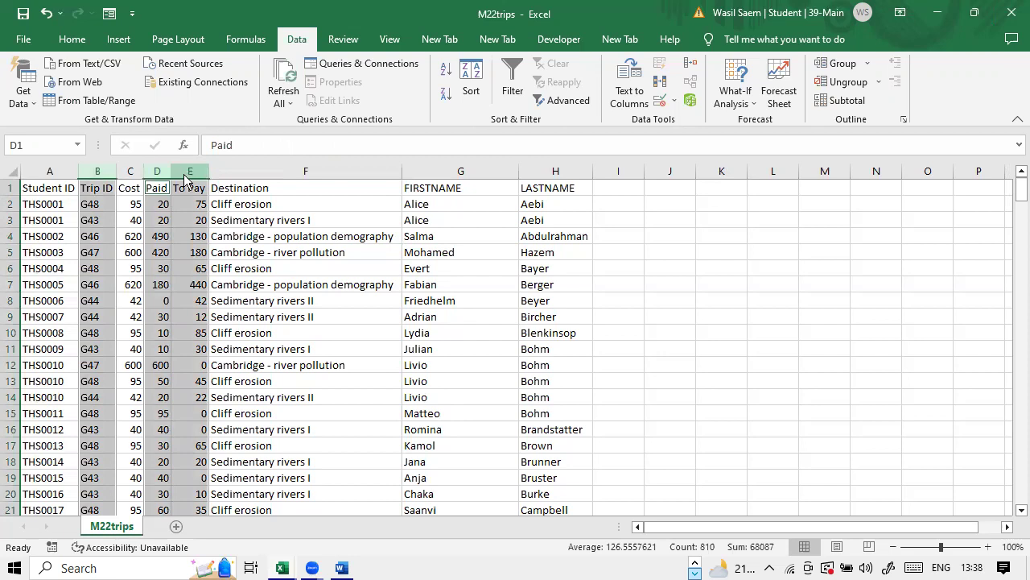
right_click(184, 176)
click(9, 44)
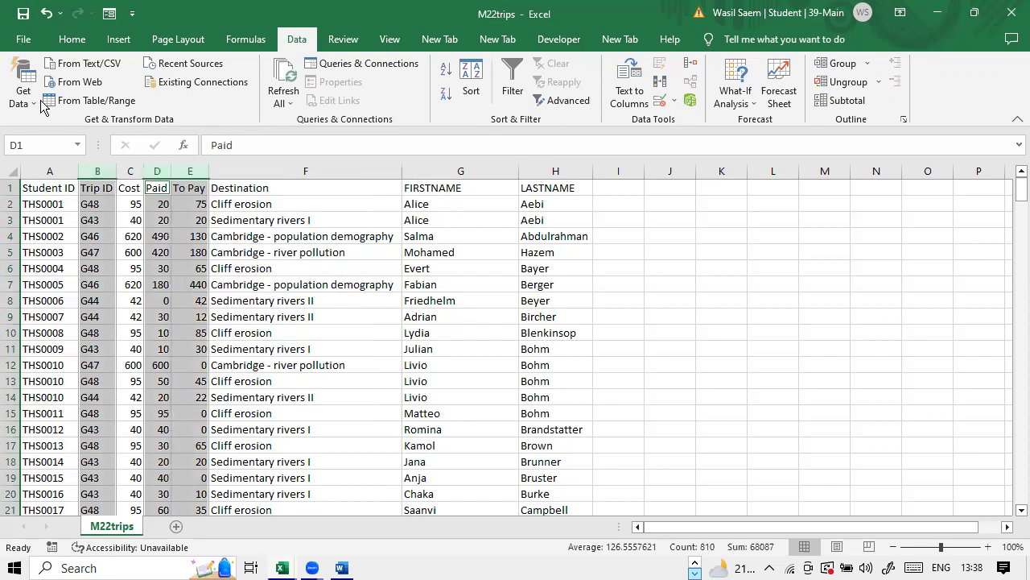
key(alt+f)
click(69, 127)
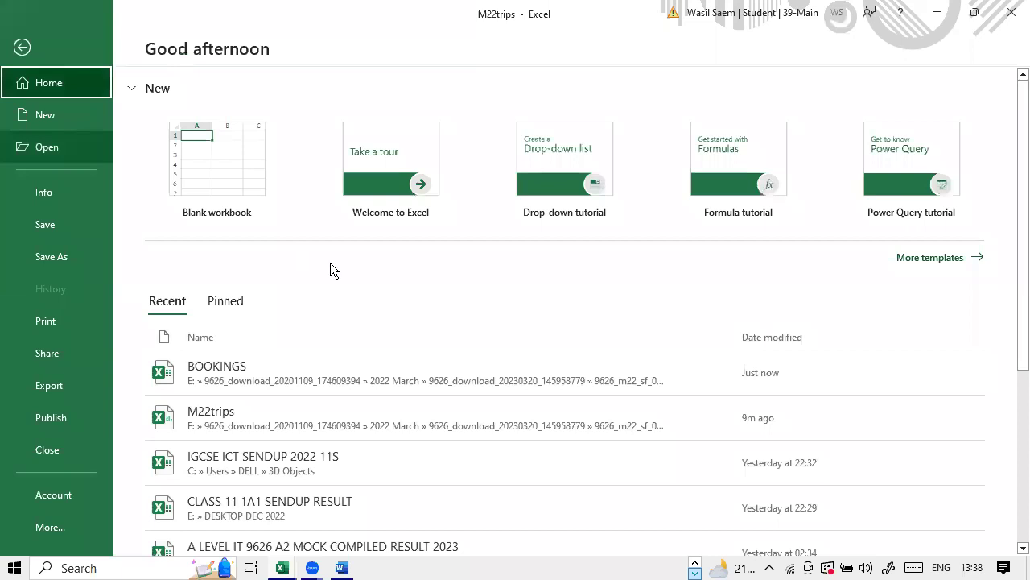
key(l)
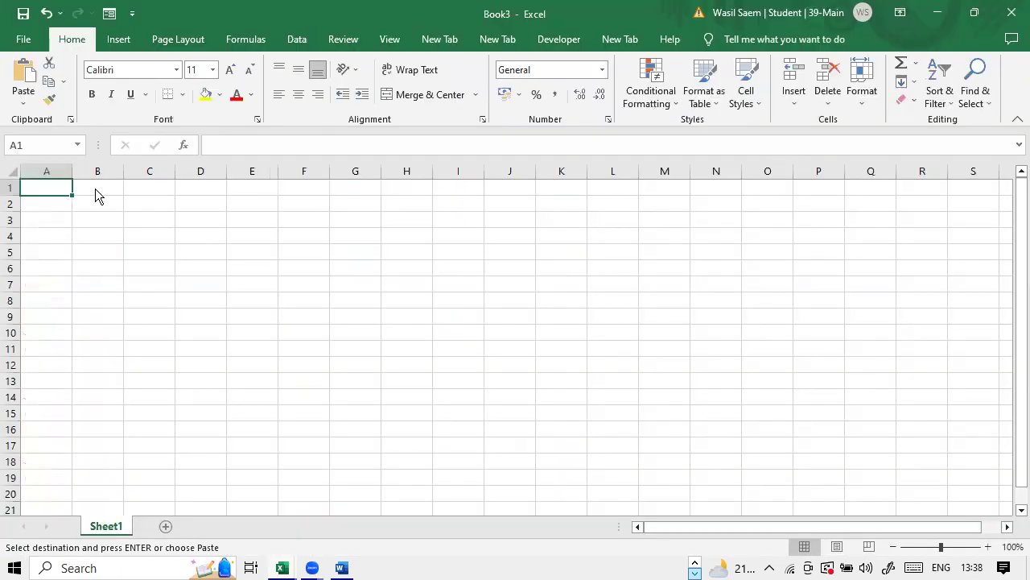
right_click(96, 188)
click(129, 259)
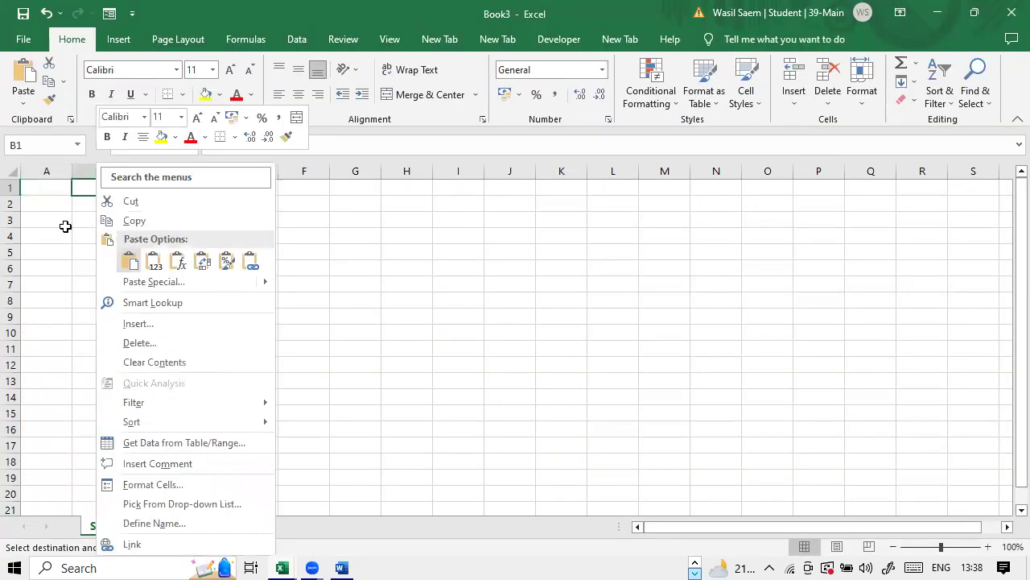
- Enter the heading BookingID in A1 of the new workbook and fit column A to its text
click(33, 189)
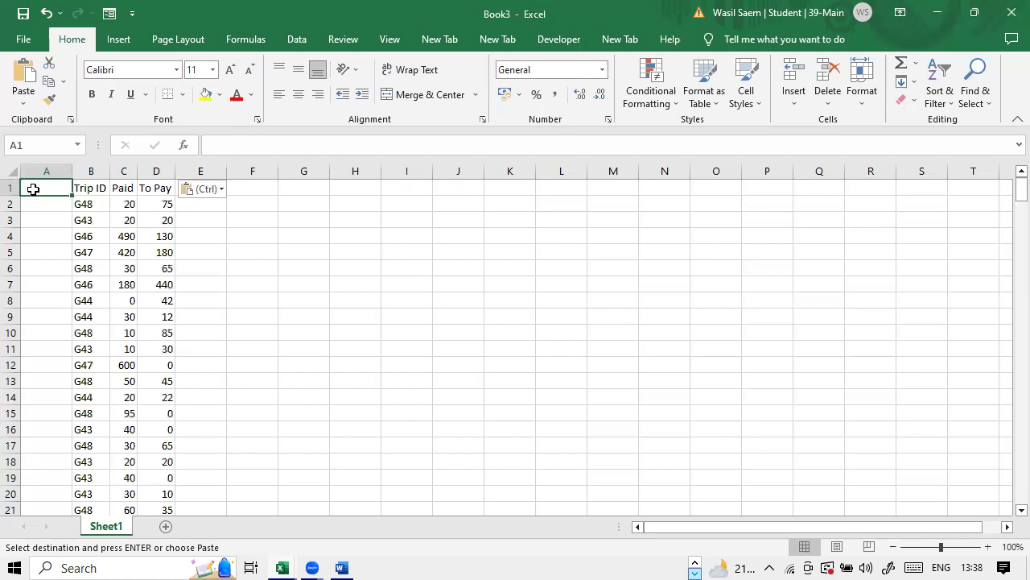
key(Escape)
text(bOOK)
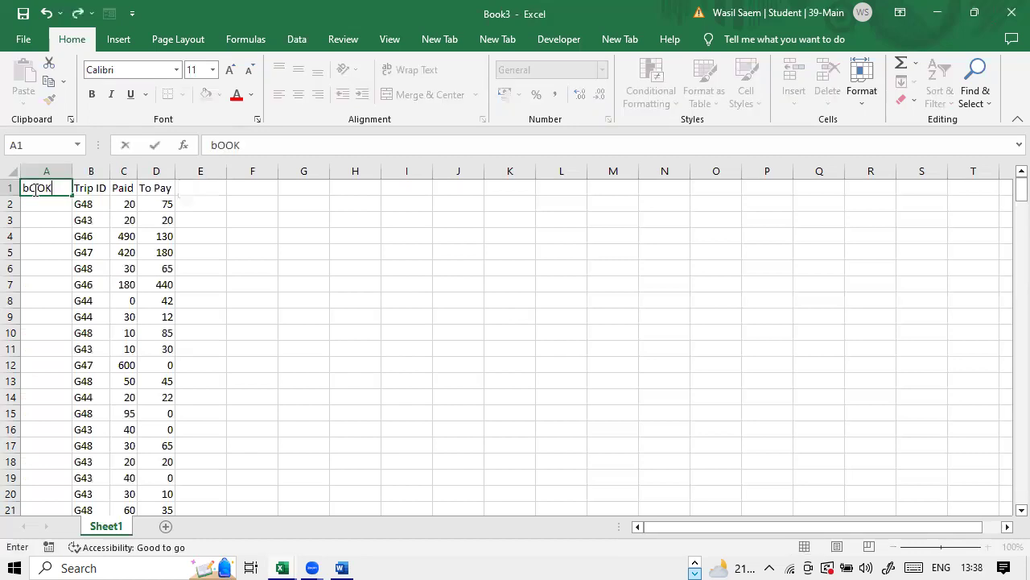
text(ING)
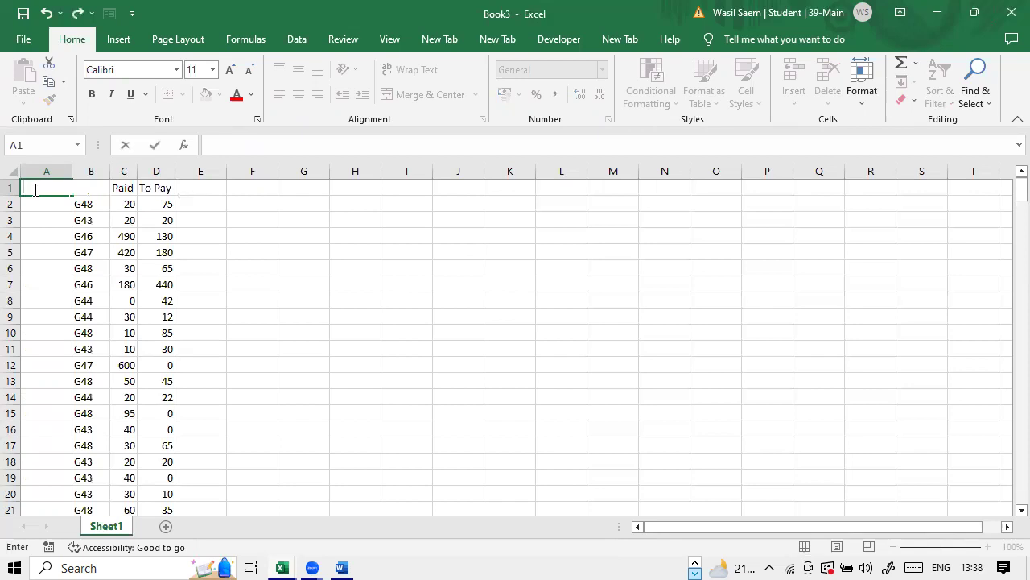
text(BookingID)
click(64, 238)
double_click(73, 170)
click(71, 281)
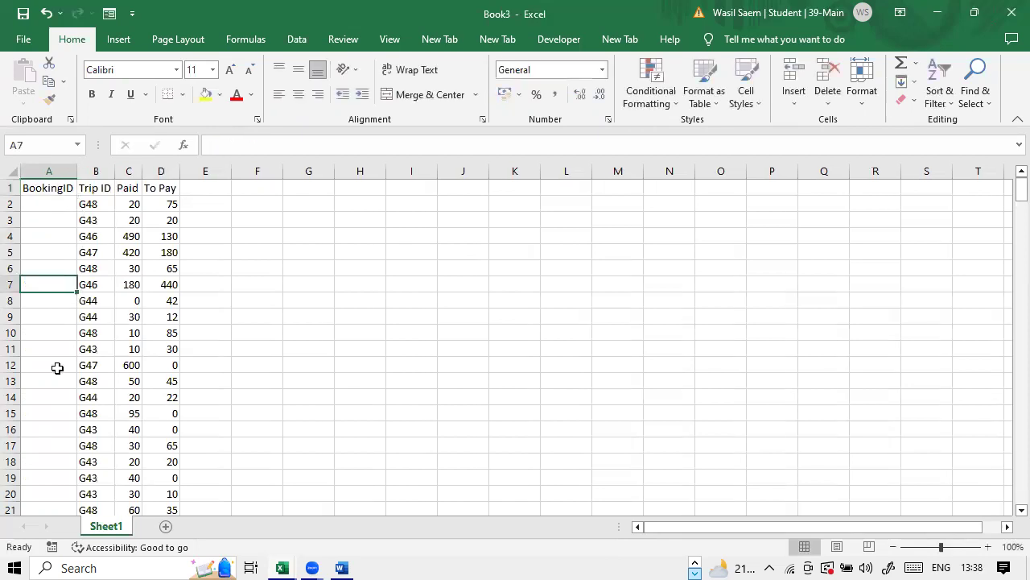
- Number the bookings in column A with 1 in A2 and =A2+1 in A3, filled down to the last data row
click(58, 203)
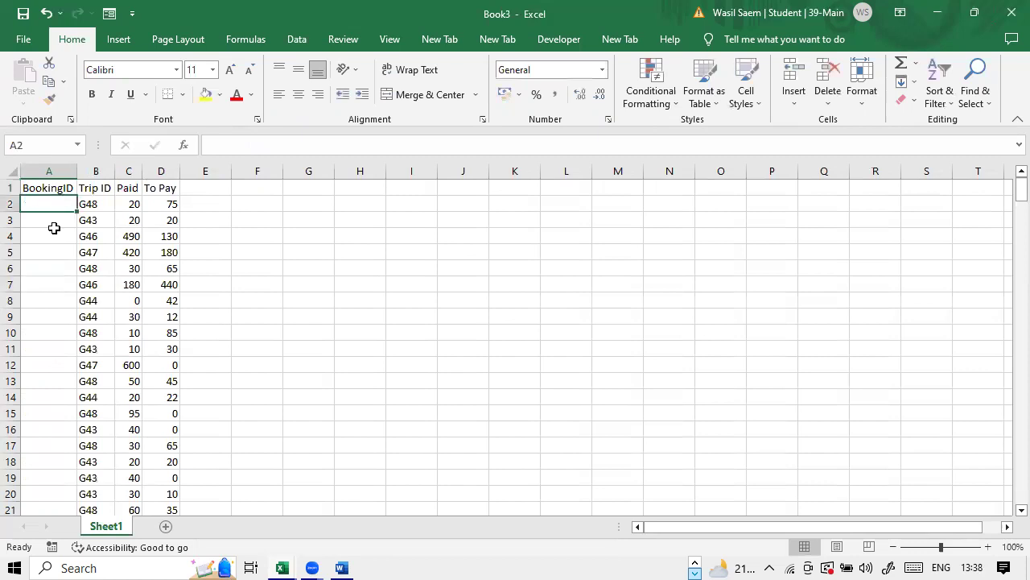
text(1)
key(Return)
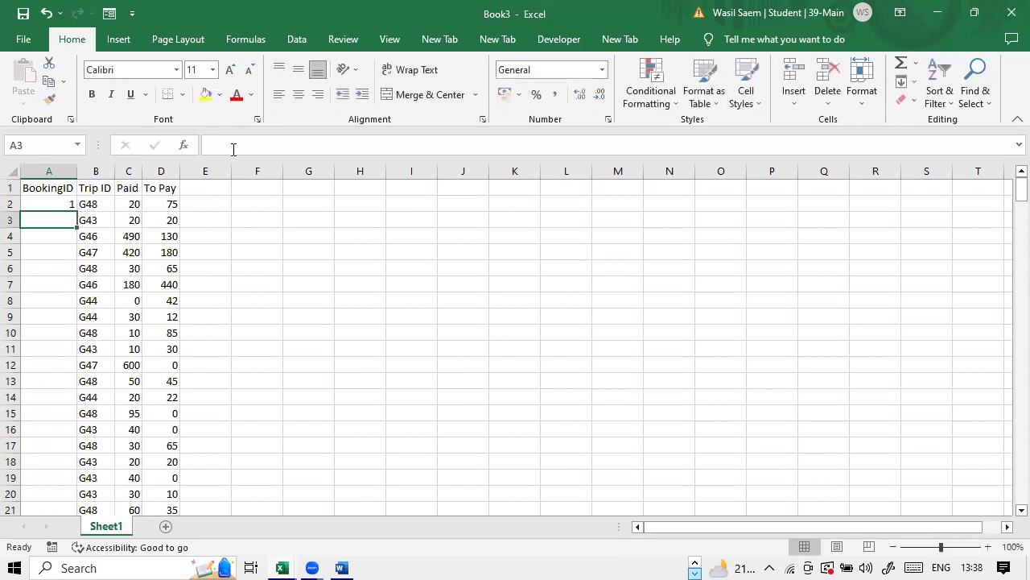
text(=)
click(64, 203)
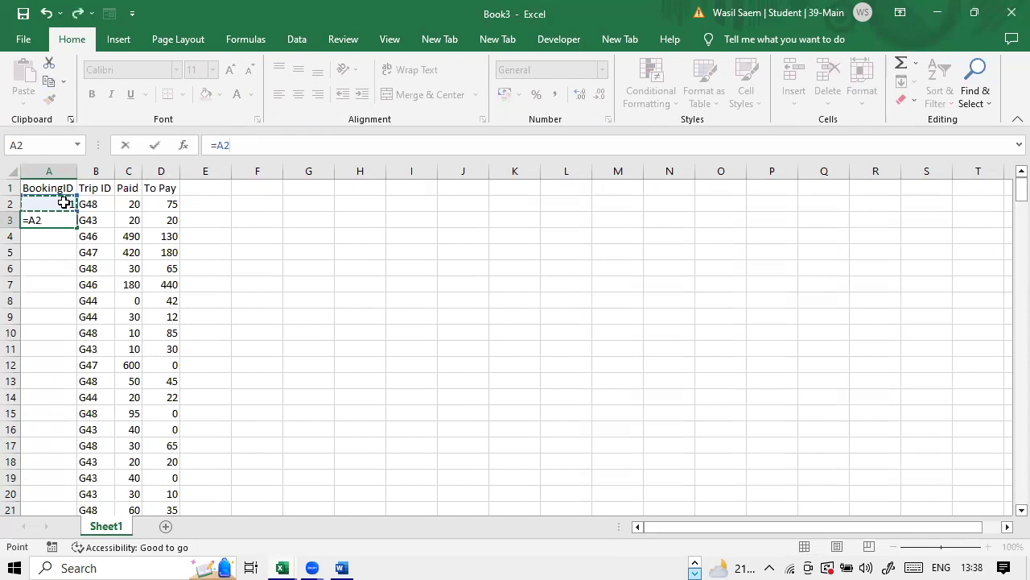
text(+1)
key(Return)
drag(65, 466, 161, 288)
scroll(161, 287, up, 20)
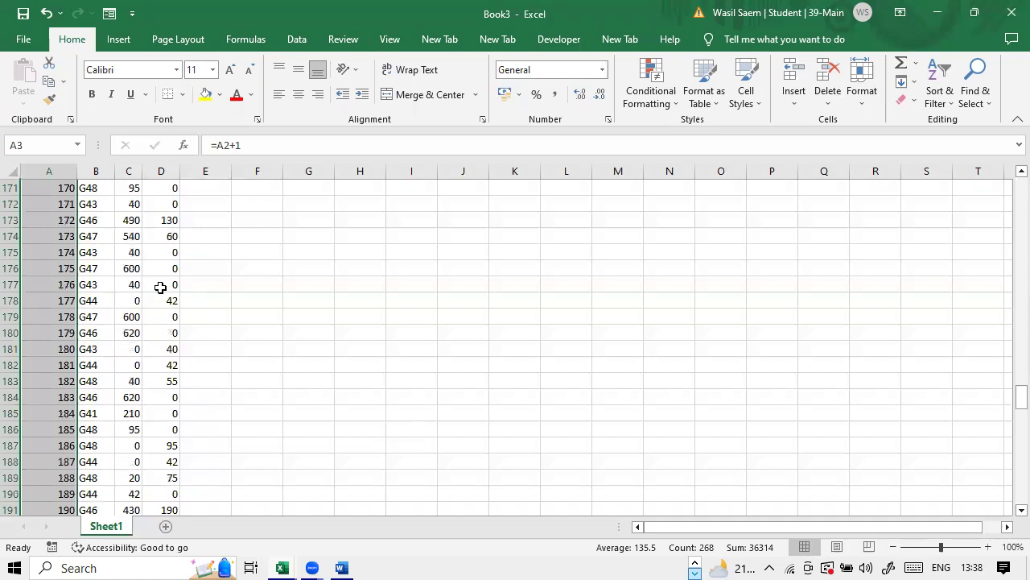
scroll(161, 288, up, 13)
scroll(161, 287, up, 20)
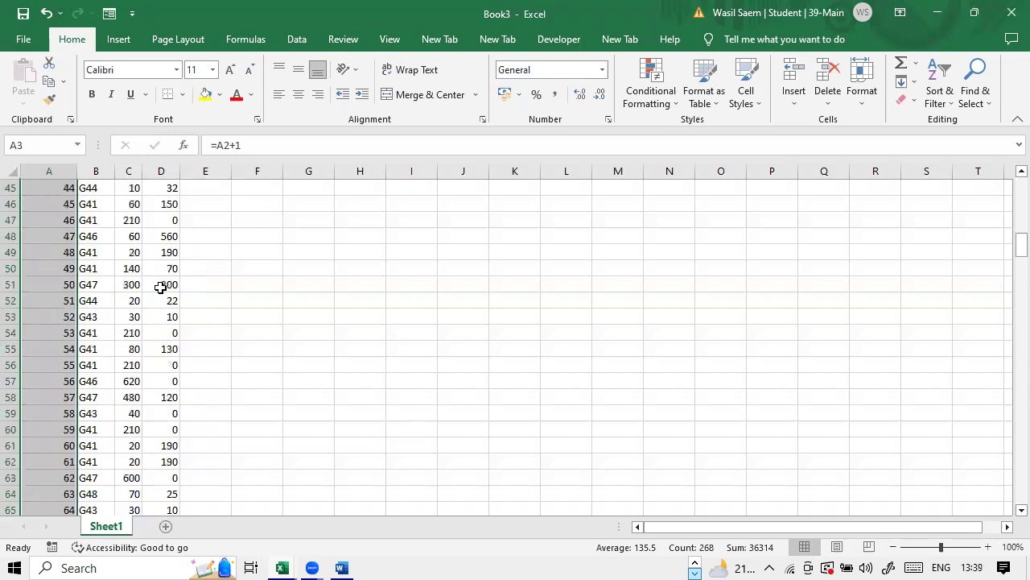
scroll(161, 288, up, 15)
key(Right)
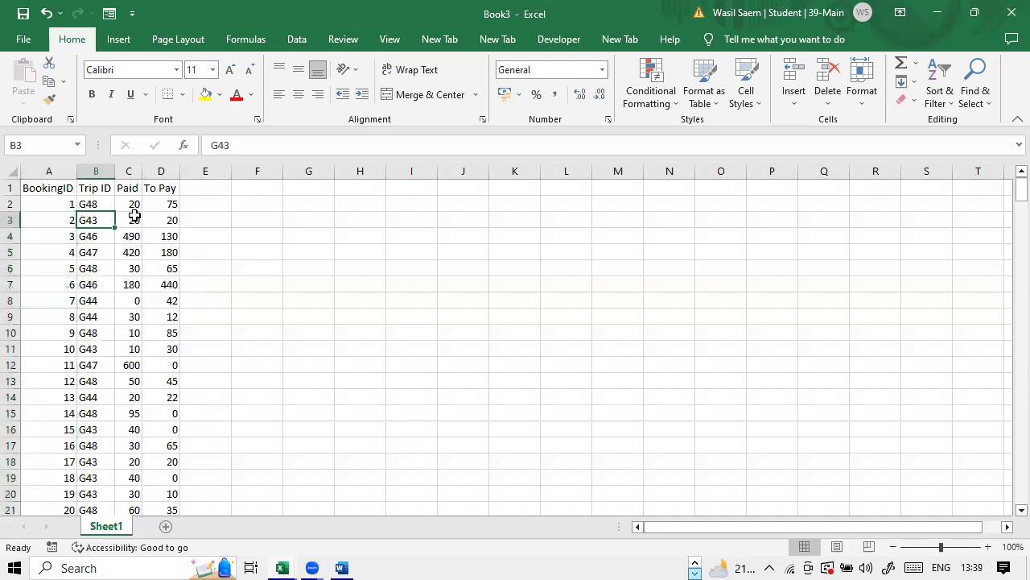
- Switch back to the M22trips workbook and check the first booking's Trip ID
key(Up)
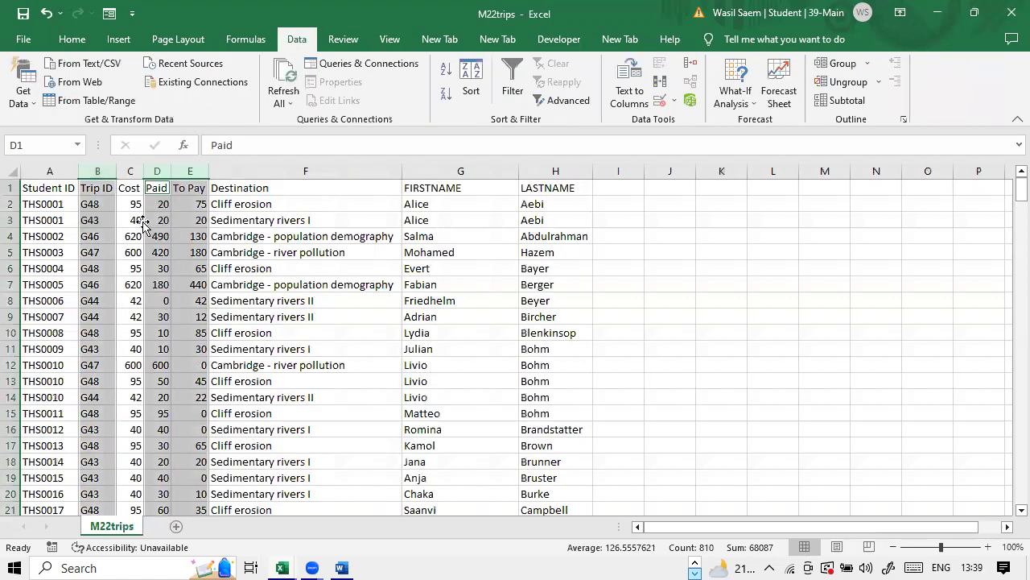
key(Up)
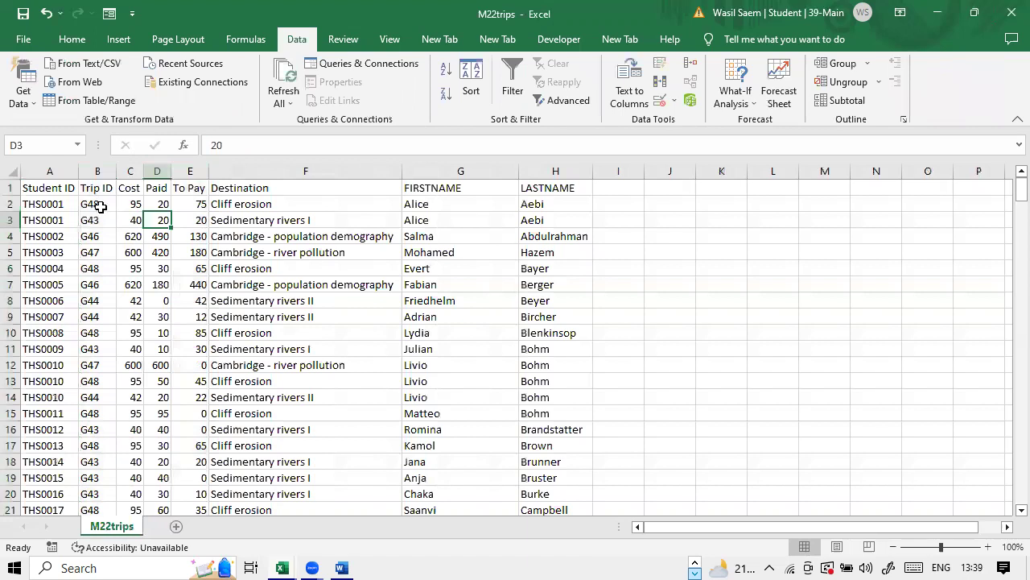
click(100, 207)
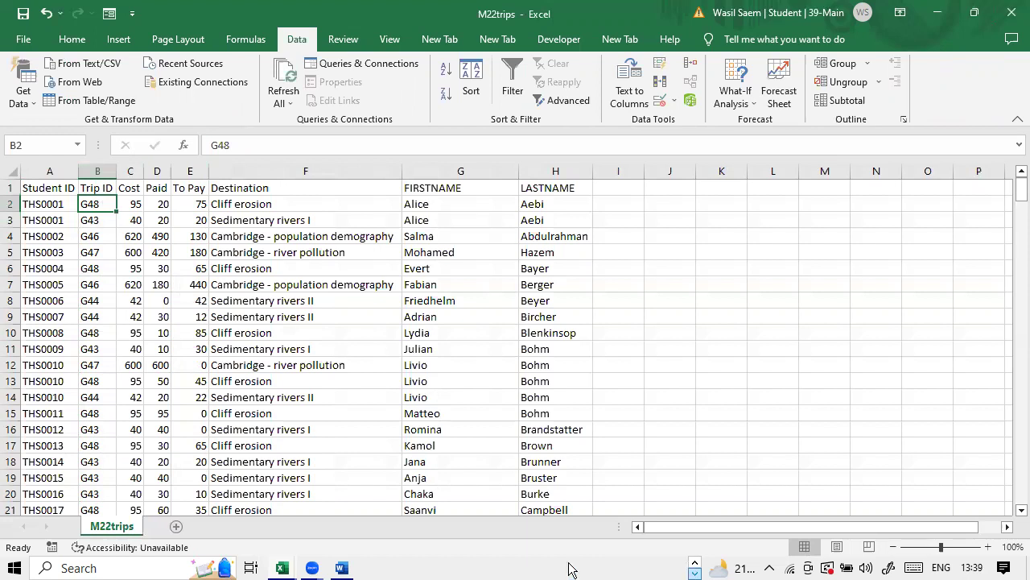
- Switch to Access, open the Database26 database and enable its disabled content
click(695, 566)
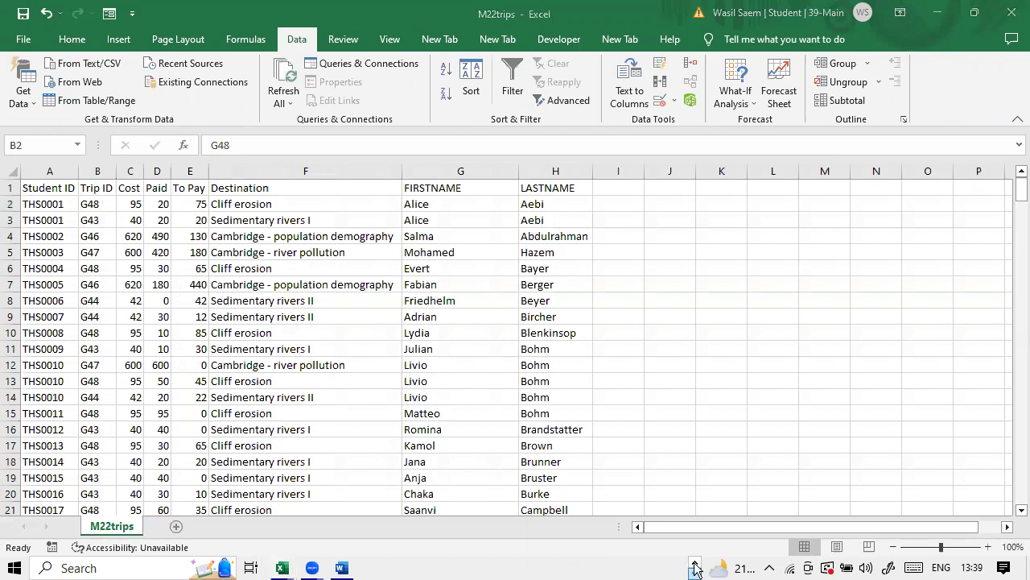
click(64, 568)
text(A)
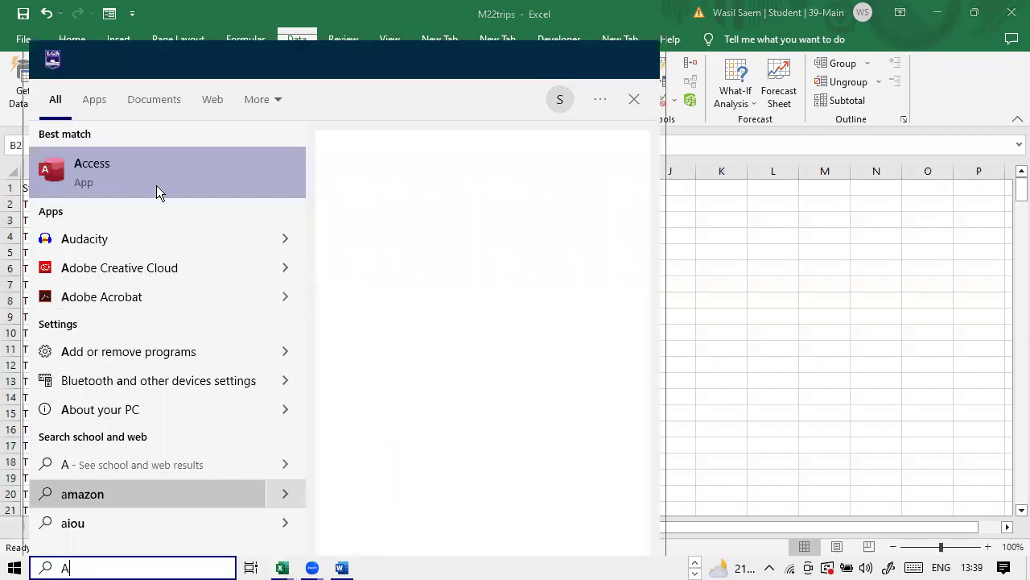
text(C)
key(Return)
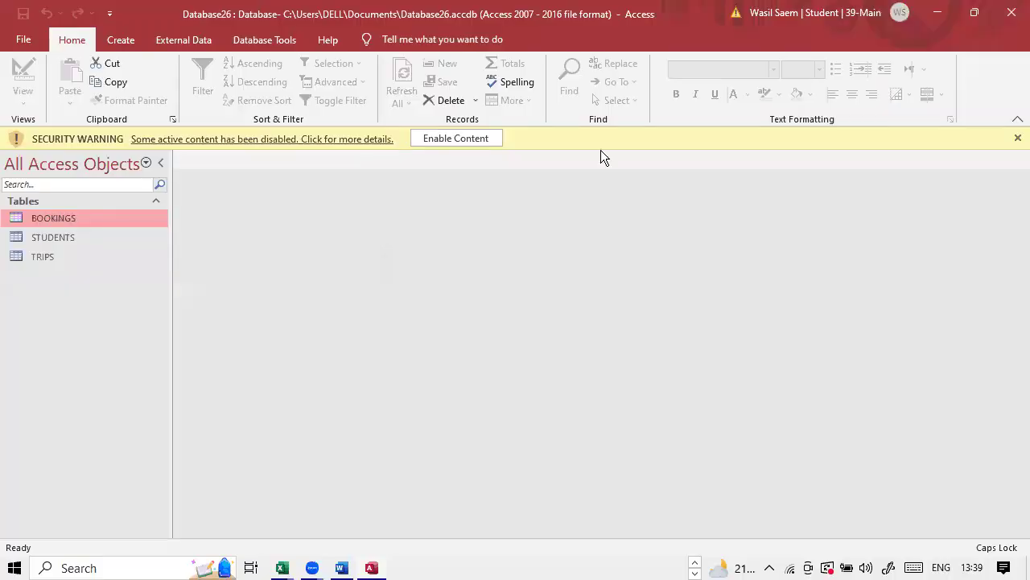
click(439, 139)
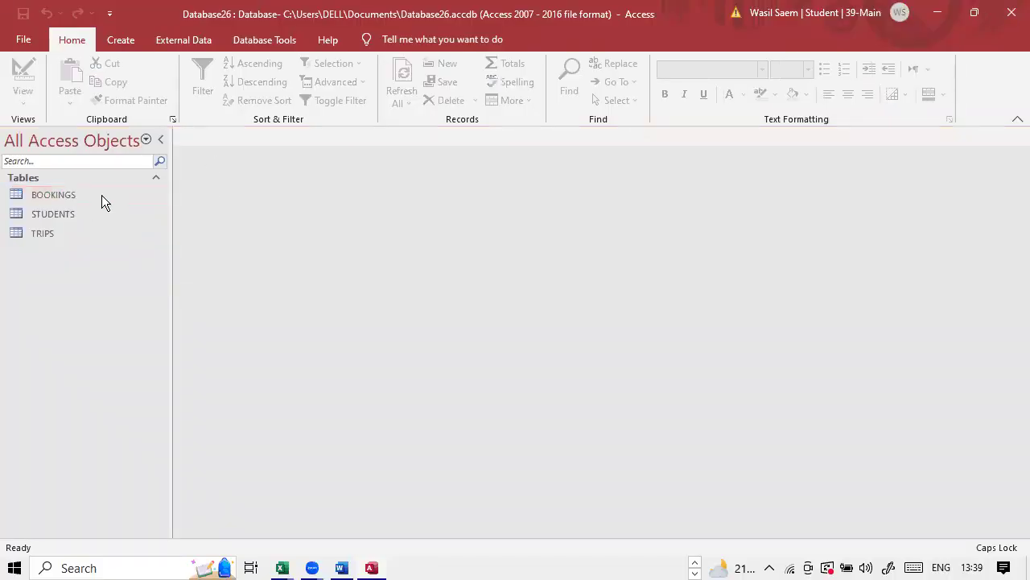
- Open the BOOKINGS table and examine its Bookingid, Student ID, Trip ID, Paid and To Pay fields
click(102, 195)
double_click(102, 195)
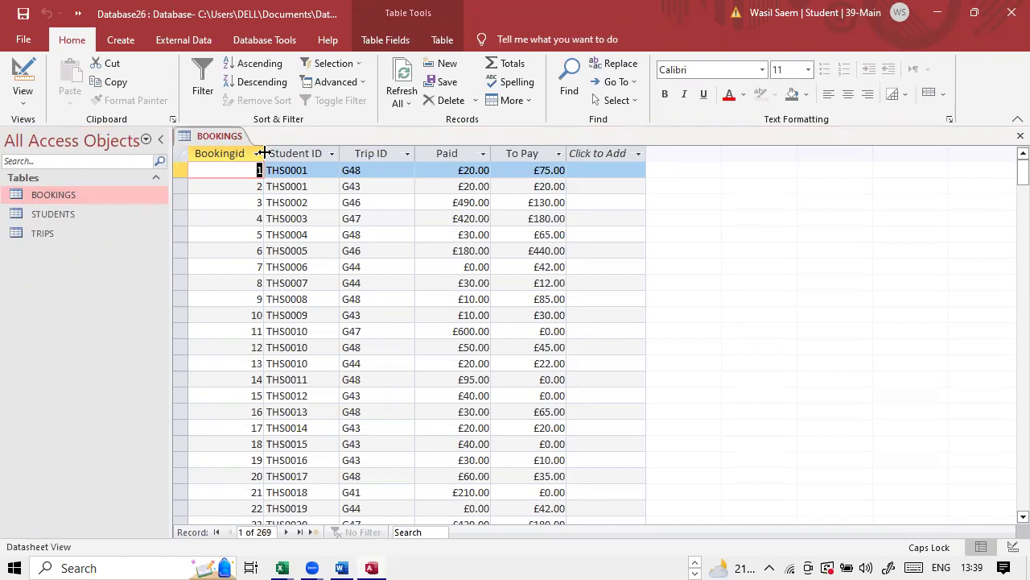
click(318, 149)
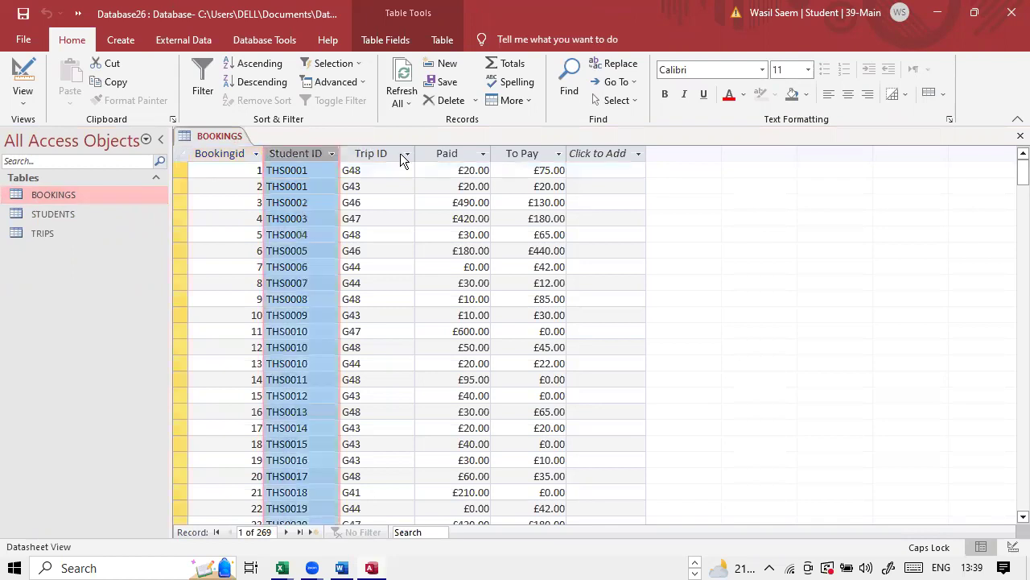
click(489, 153)
click(510, 154)
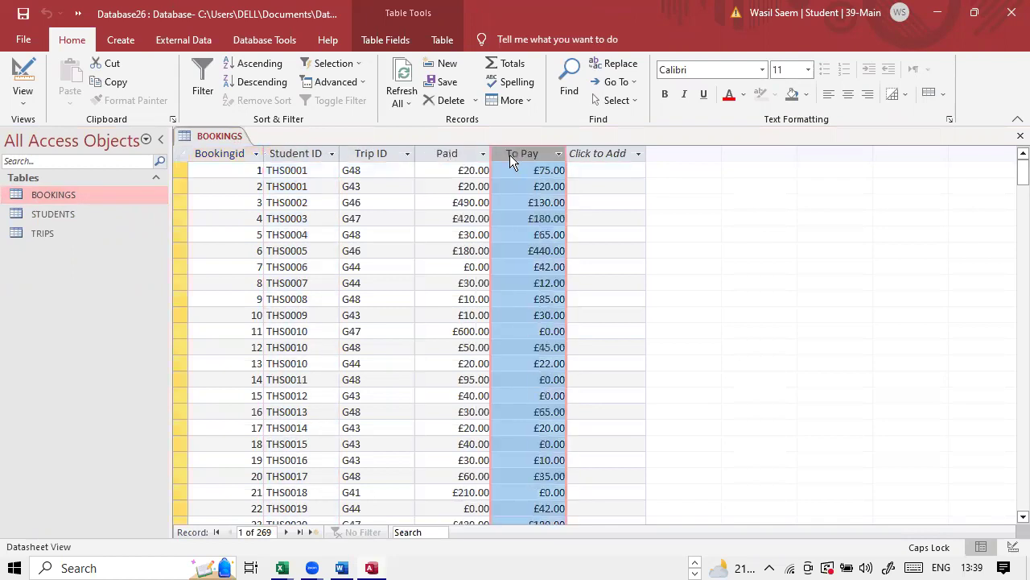
- Open the STUDENTS and TRIPS tables and examine the fields each one contains
click(50, 195)
double_click(48, 216)
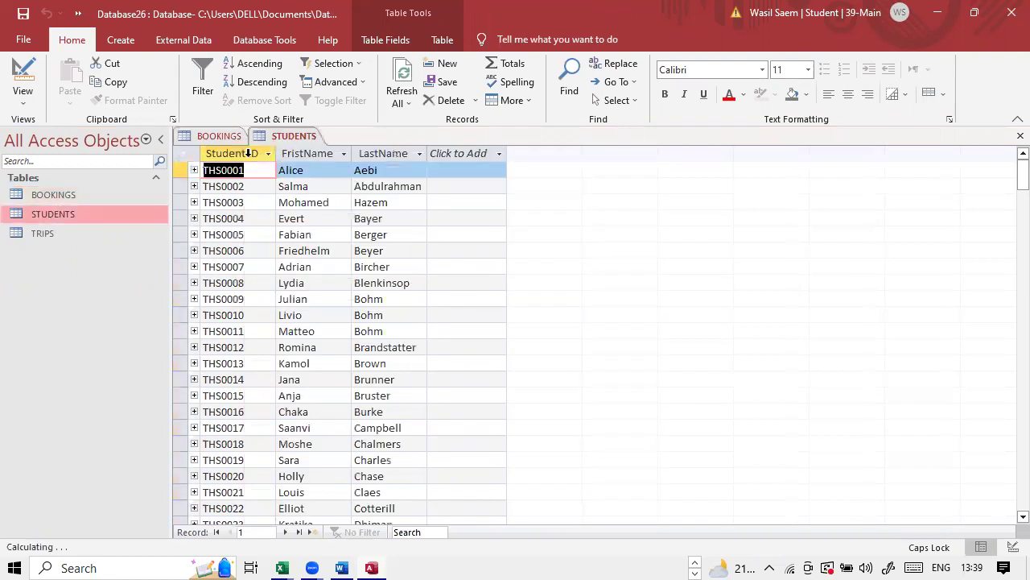
click(364, 155)
double_click(73, 232)
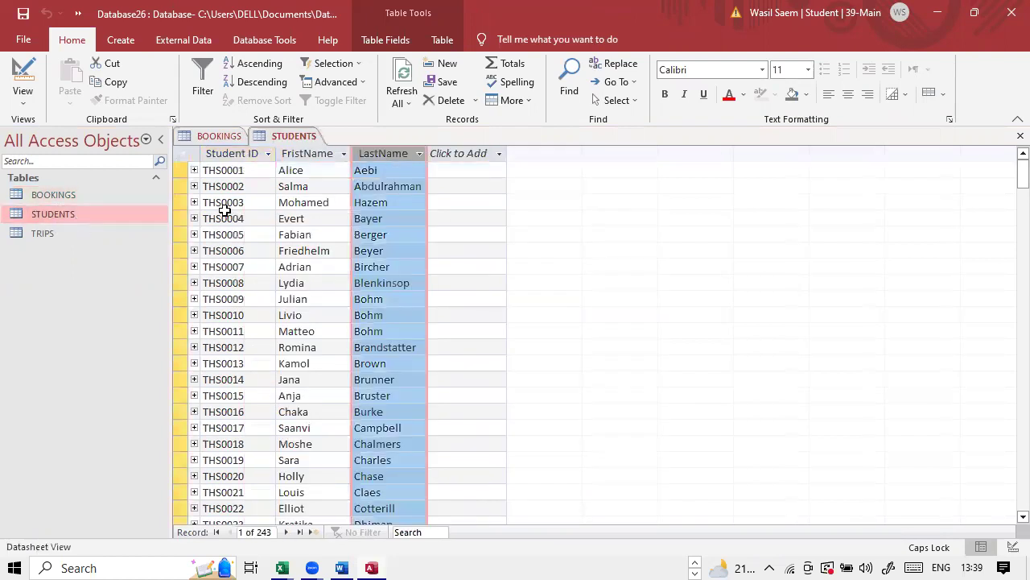
click(311, 151)
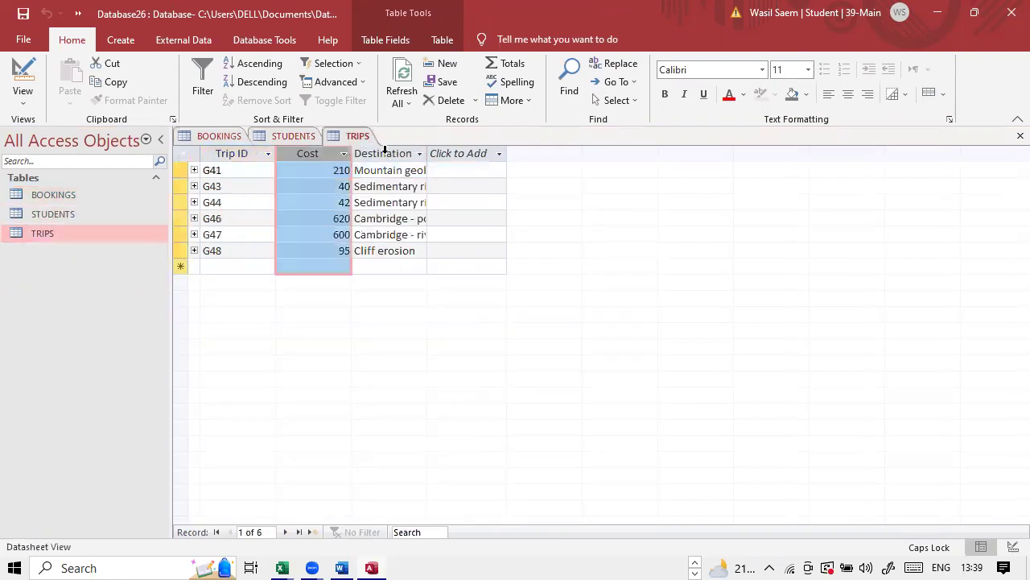
click(459, 154)
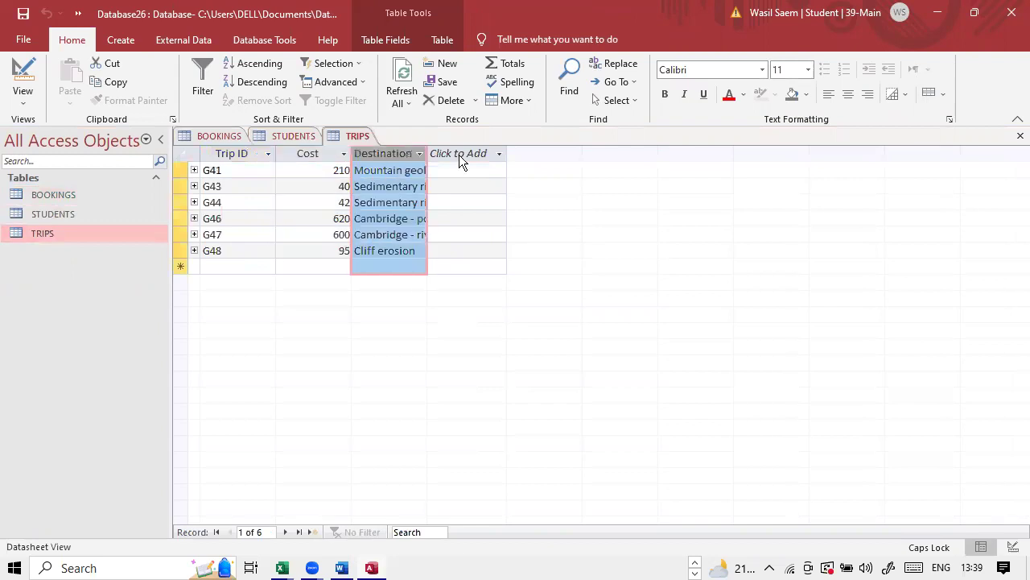
- Review the Student ID and Paid fields in the BOOKINGS table, and close all three open tables
double_click(136, 194)
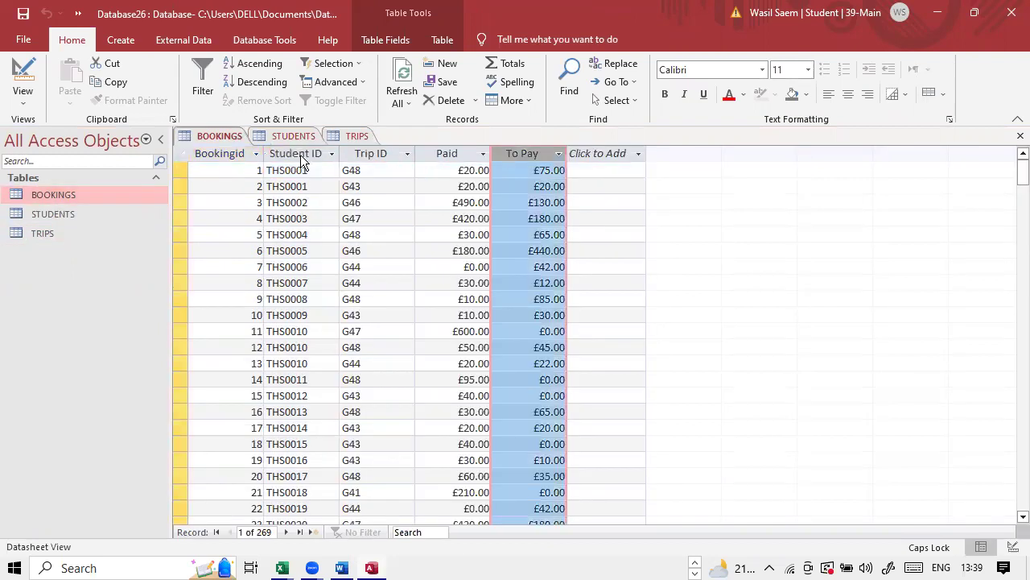
click(301, 155)
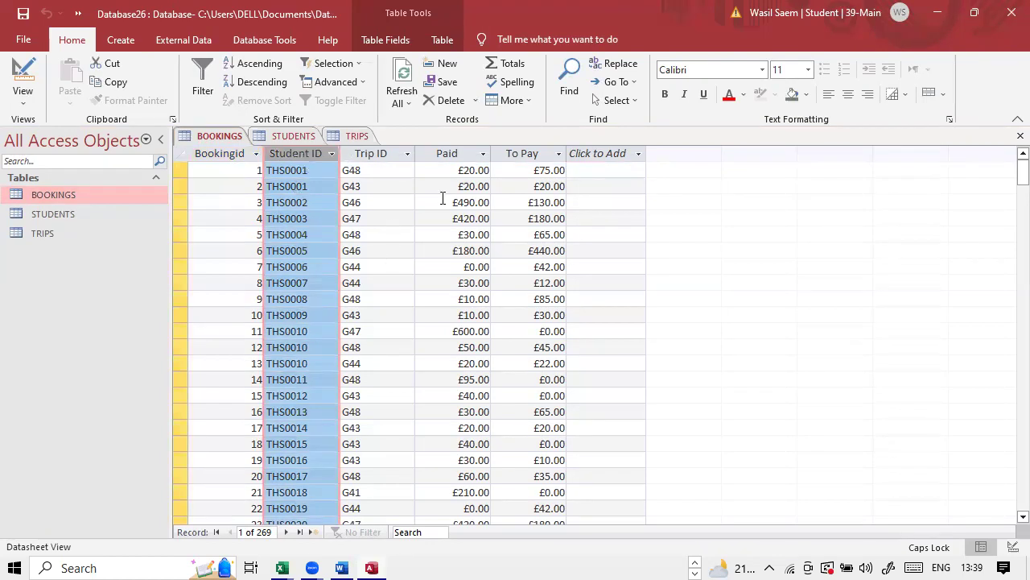
click(464, 159)
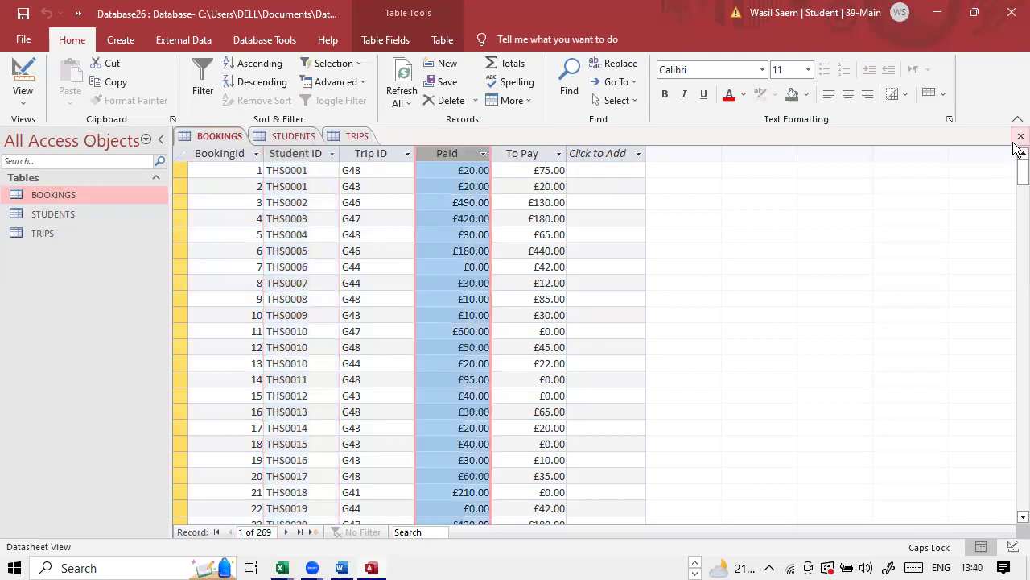
click(1020, 136)
click(1020, 135)
click(1020, 135)
- Display the database relationships and trace the Trip ID link from TRIPS to BOOKINGS
click(264, 39)
click(201, 80)
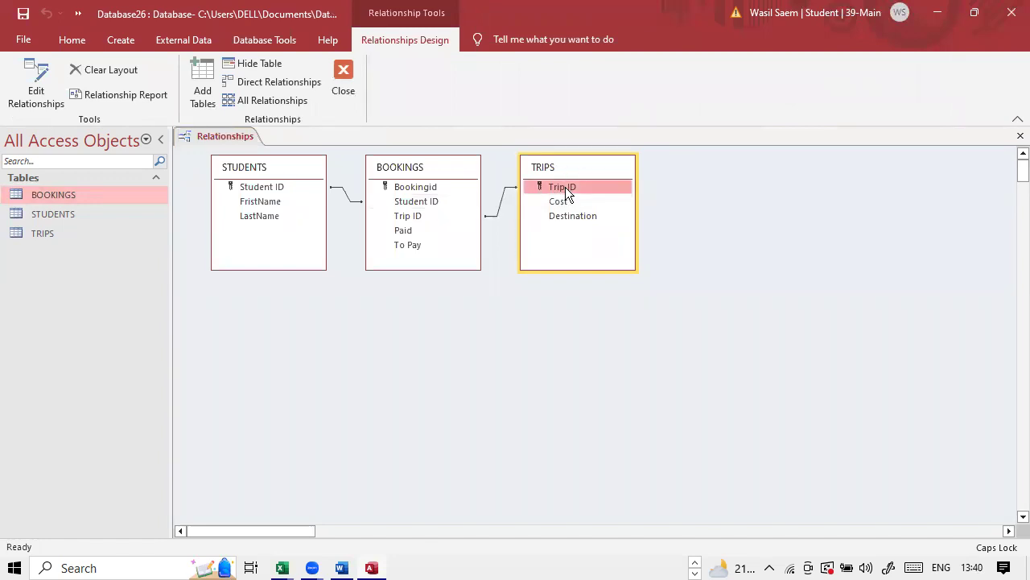
drag(564, 186, 413, 226)
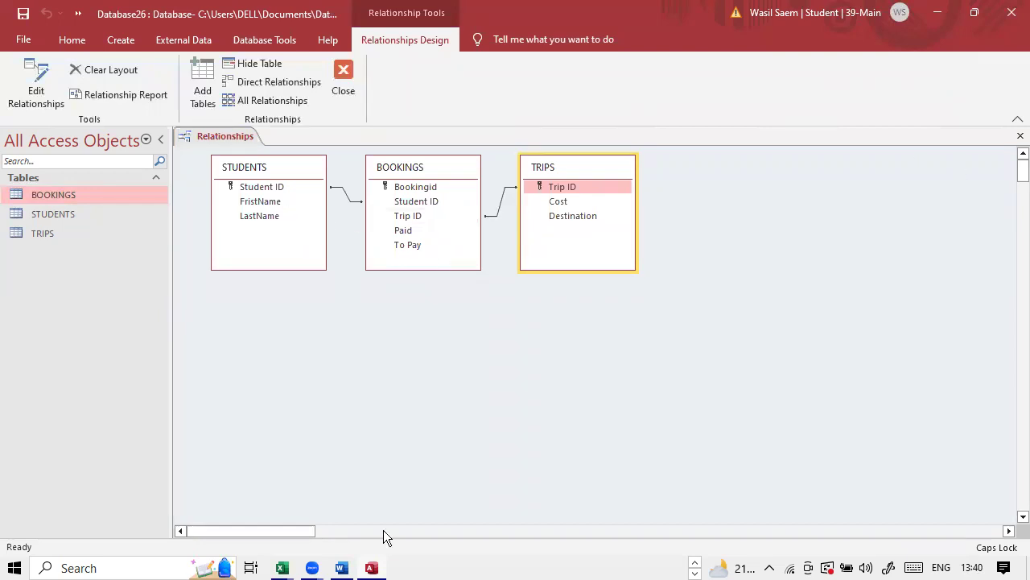
click(695, 562)
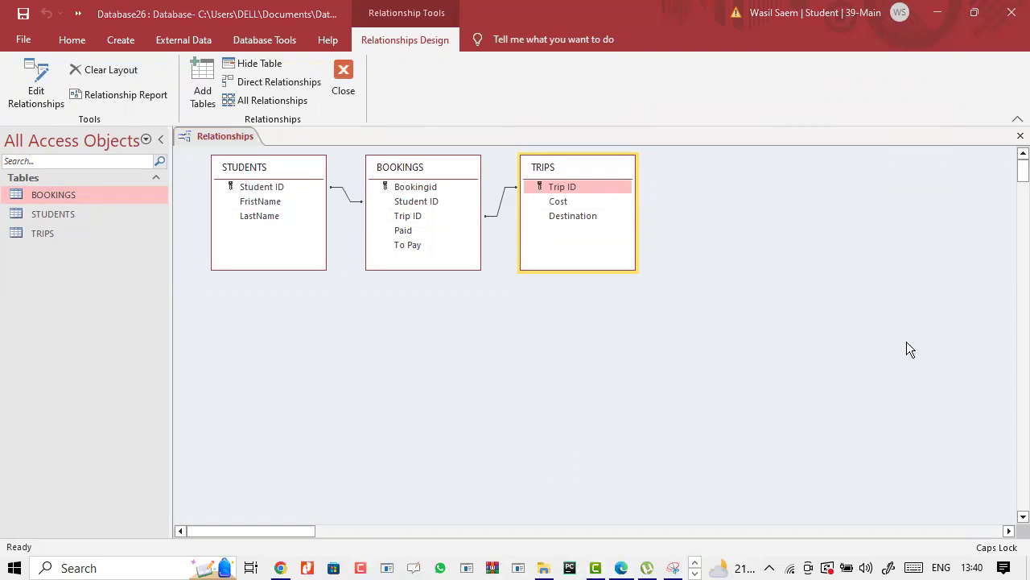
- Switch to the 9626_m22_qp_02.pdf exam paper in Edge and review tasks 2 to 4 and the report requirements on page 3
key(alt+Tab)
drag(979, 275, 979, 256)
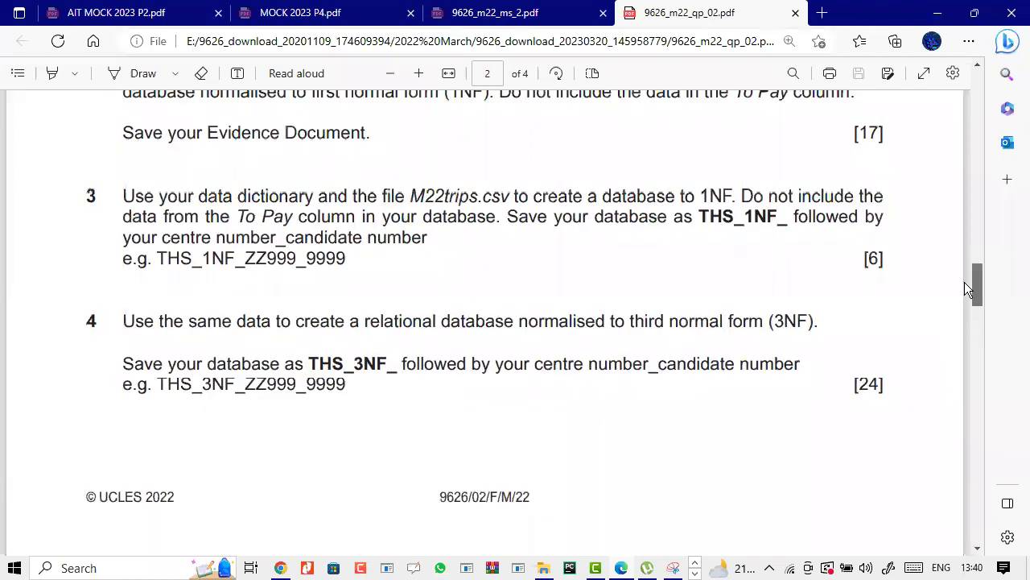
scroll(981, 262, up, 4)
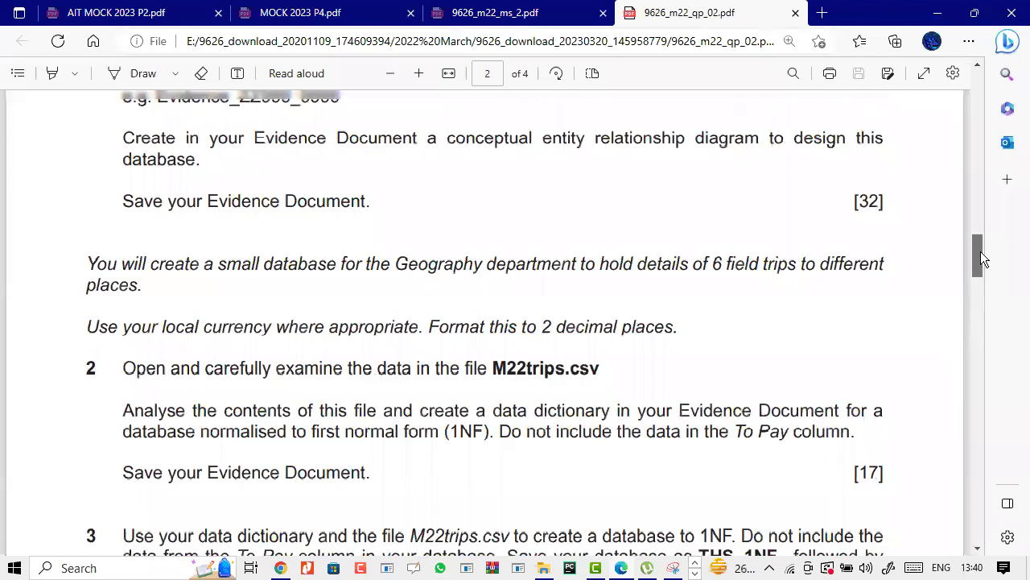
scroll(971, 282, down, 3)
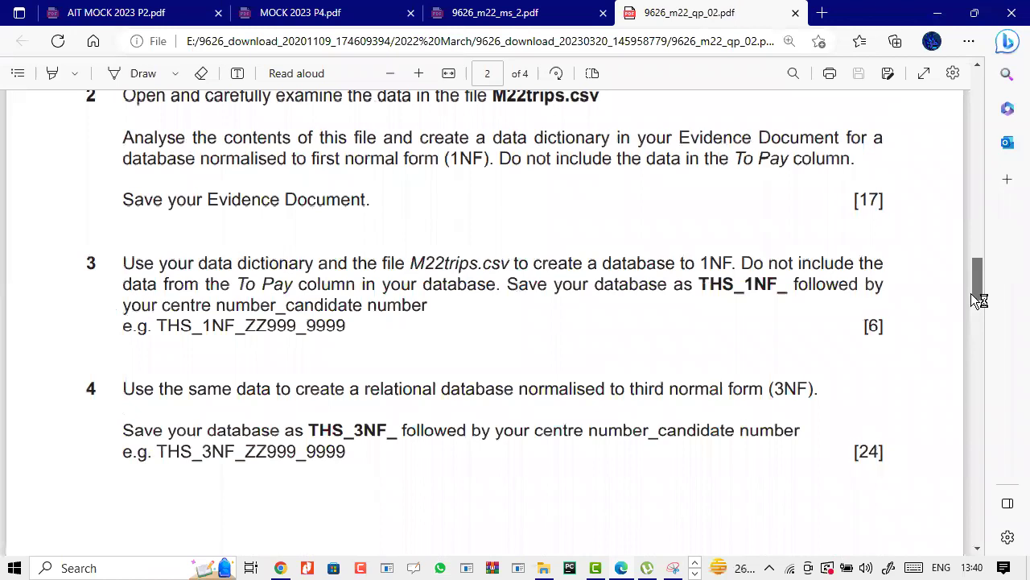
scroll(971, 293, down, 2)
scroll(970, 293, up, 1)
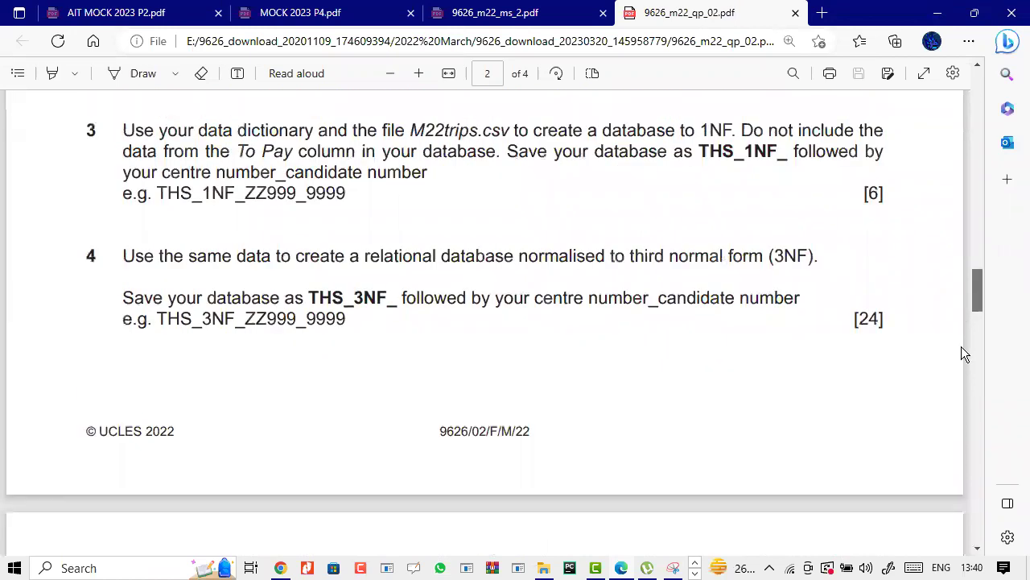
scroll(962, 346, down, 6)
scroll(902, 309, up, 1)
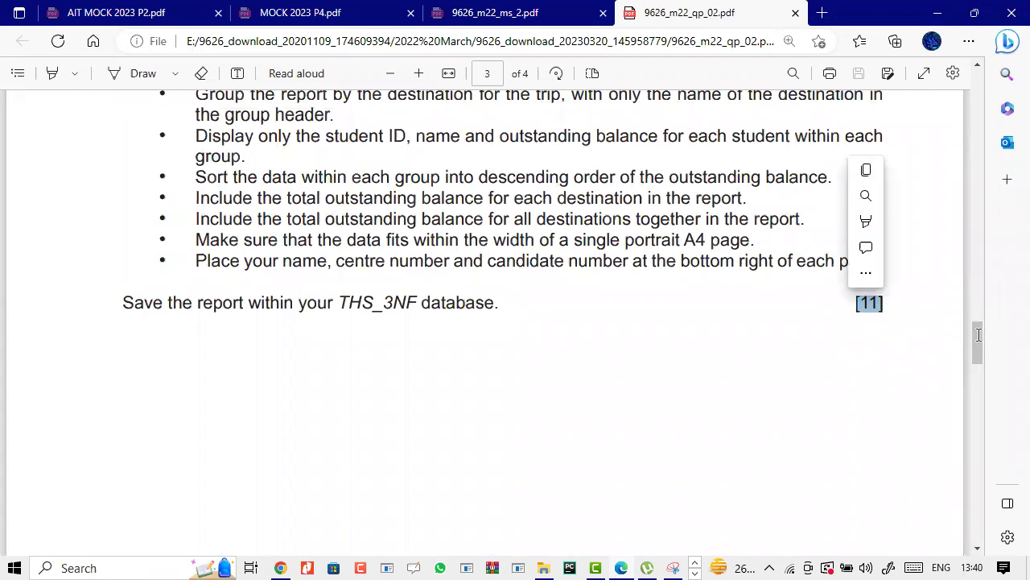
scroll(979, 335, up, 10)
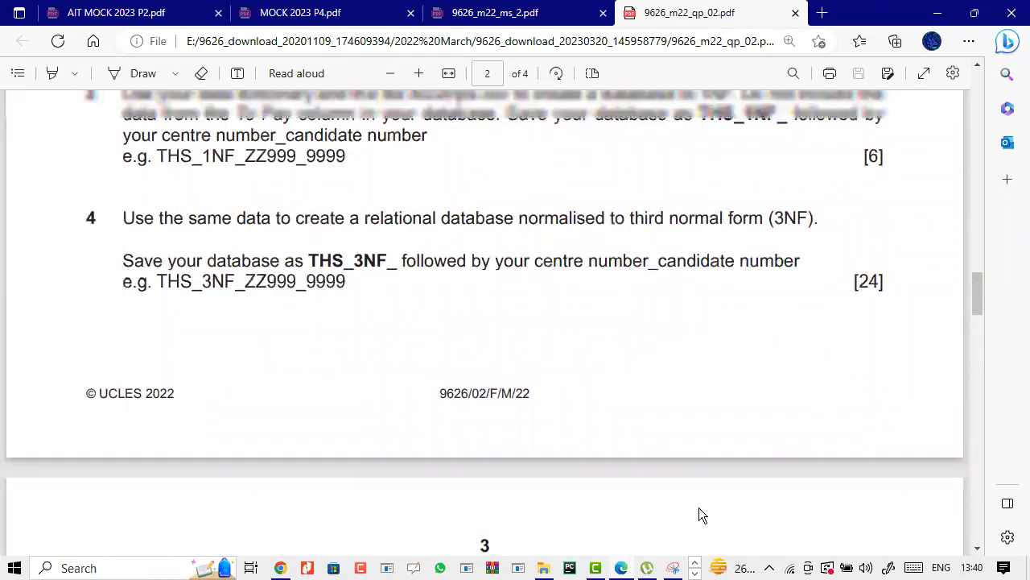
scroll(698, 509, up, 5)
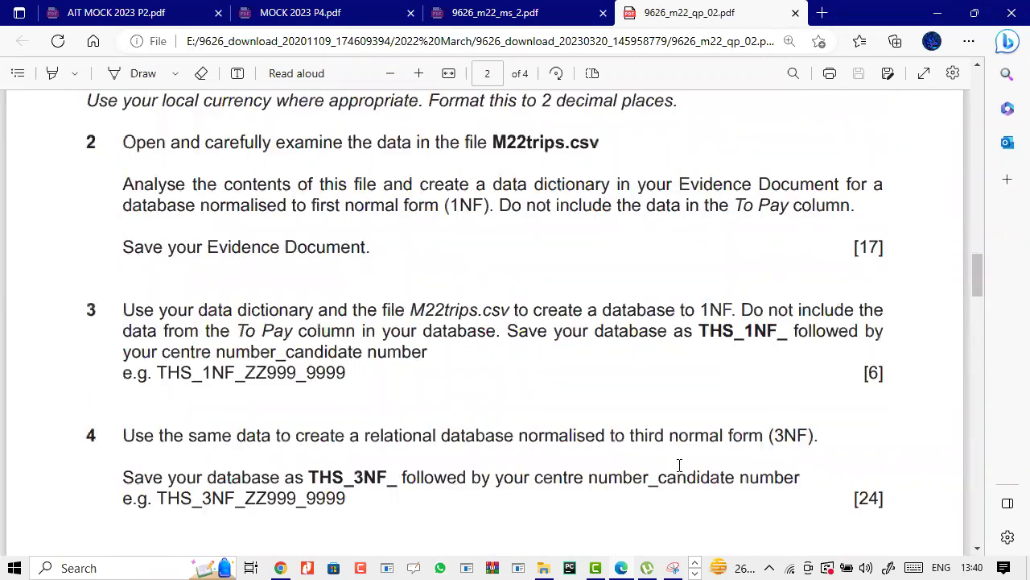